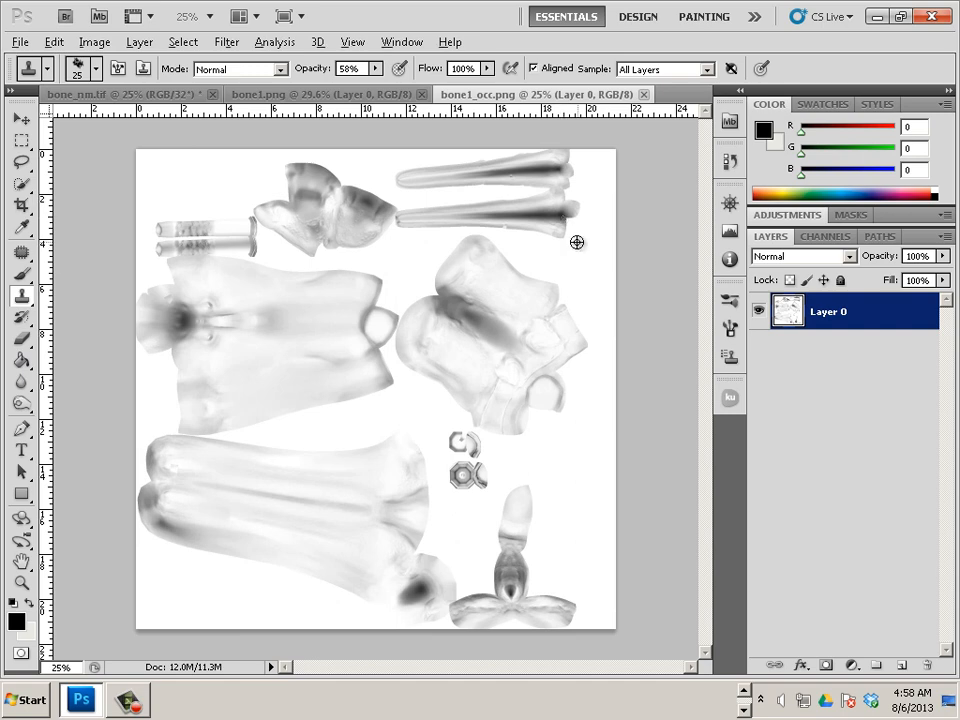
Step: Examine the occlusion map in bone1_occ.png up close and bring up the bone1.png normal map
alt+scroll(577, 242, up, 1)
alt+scroll(577, 242, up, 3)
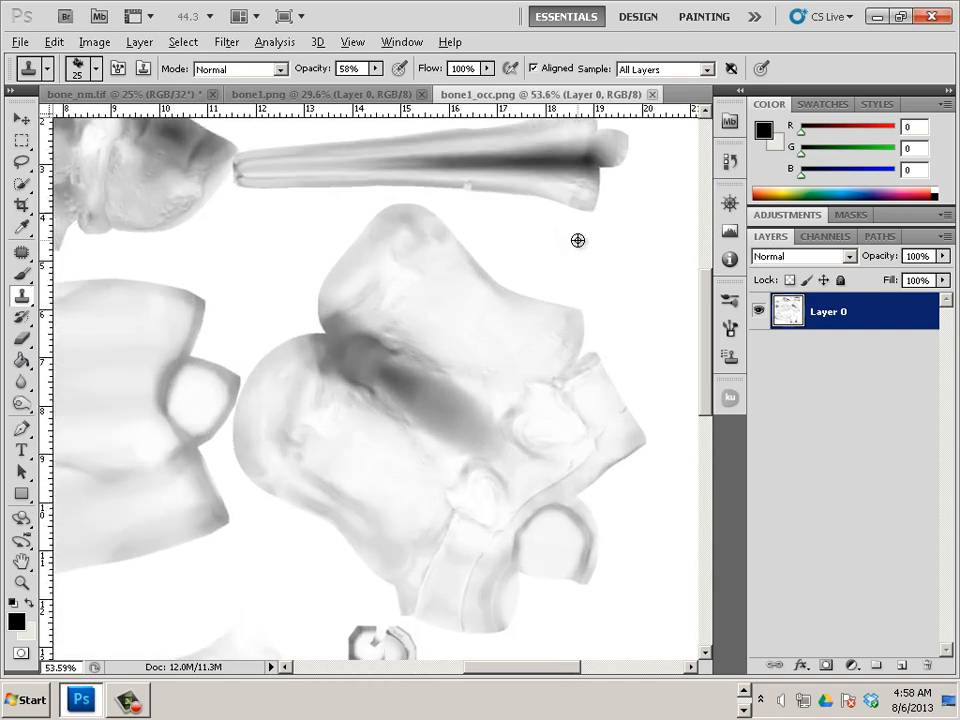
alt+scroll(577, 241, down, 5)
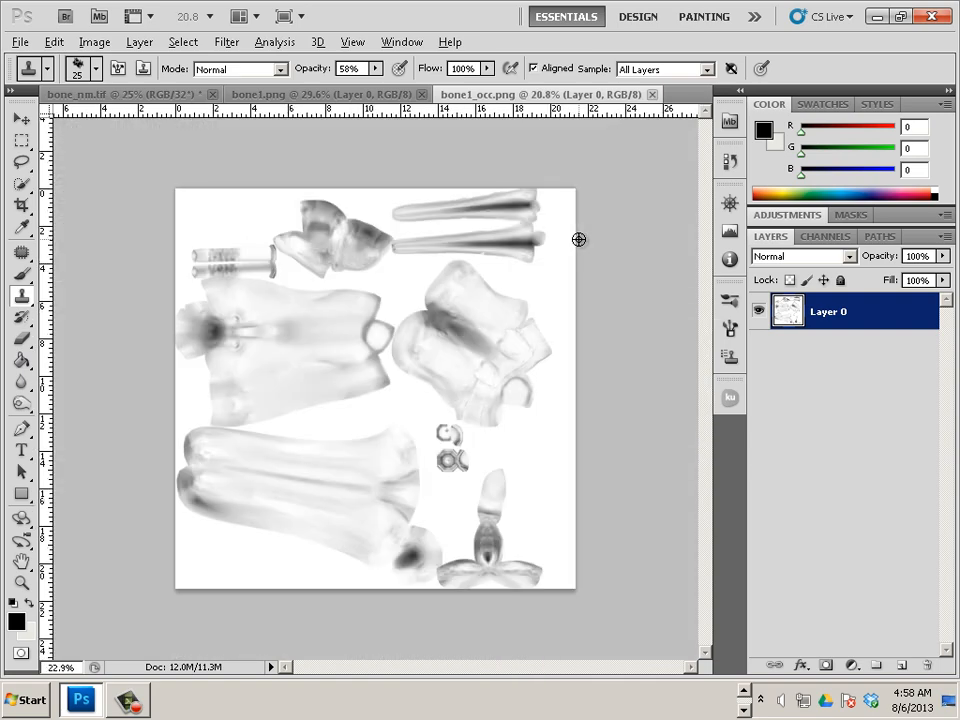
alt+scroll(578, 240, up, 1)
click(316, 102)
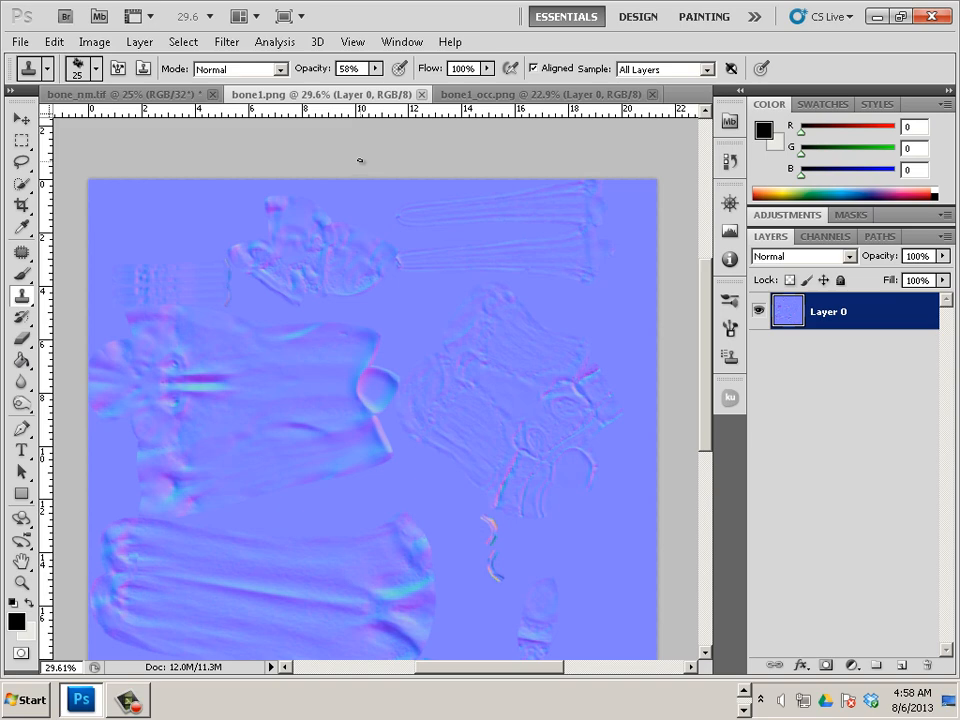
Step: Switch to Mudbox and select the nail1 and washer1 objects in the scene
key(alt+Tab)
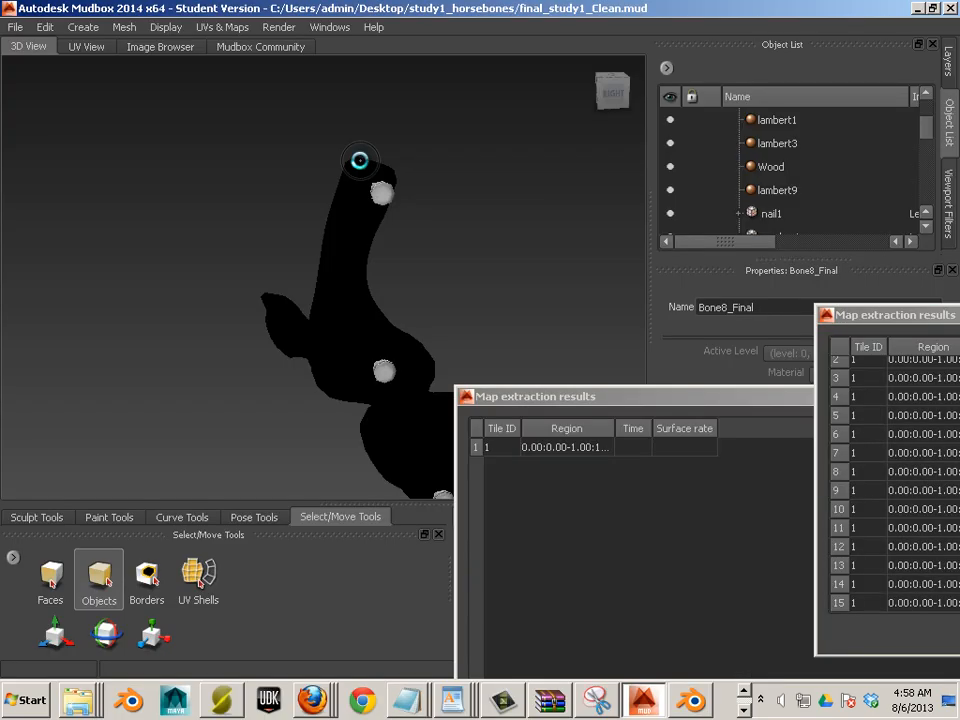
alt+drag(359, 160, 342, 214)
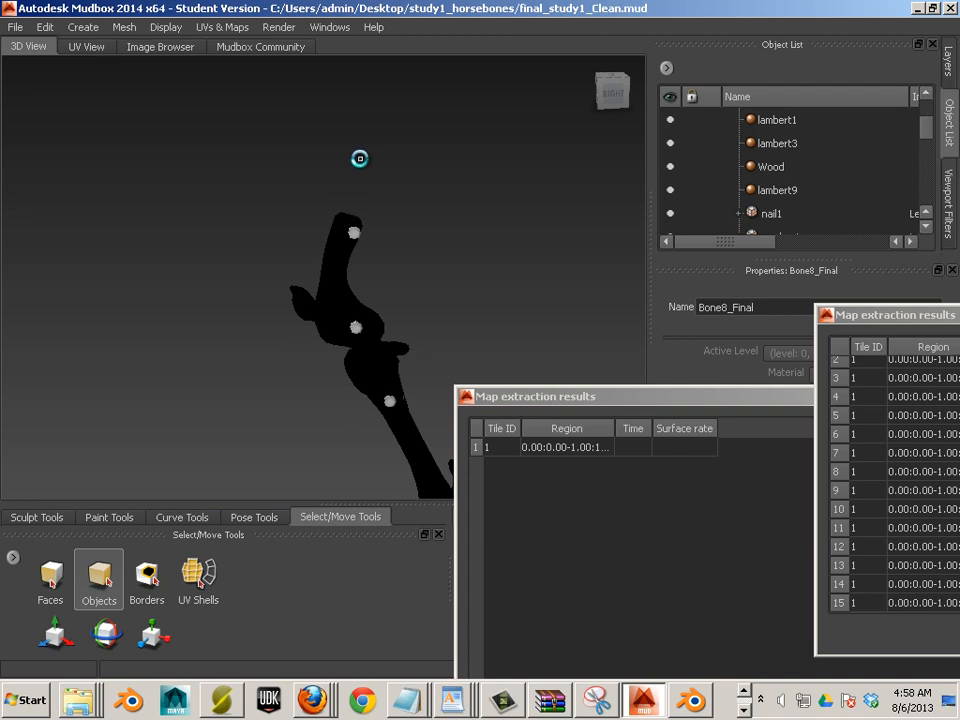
scroll(799, 212, up, 2)
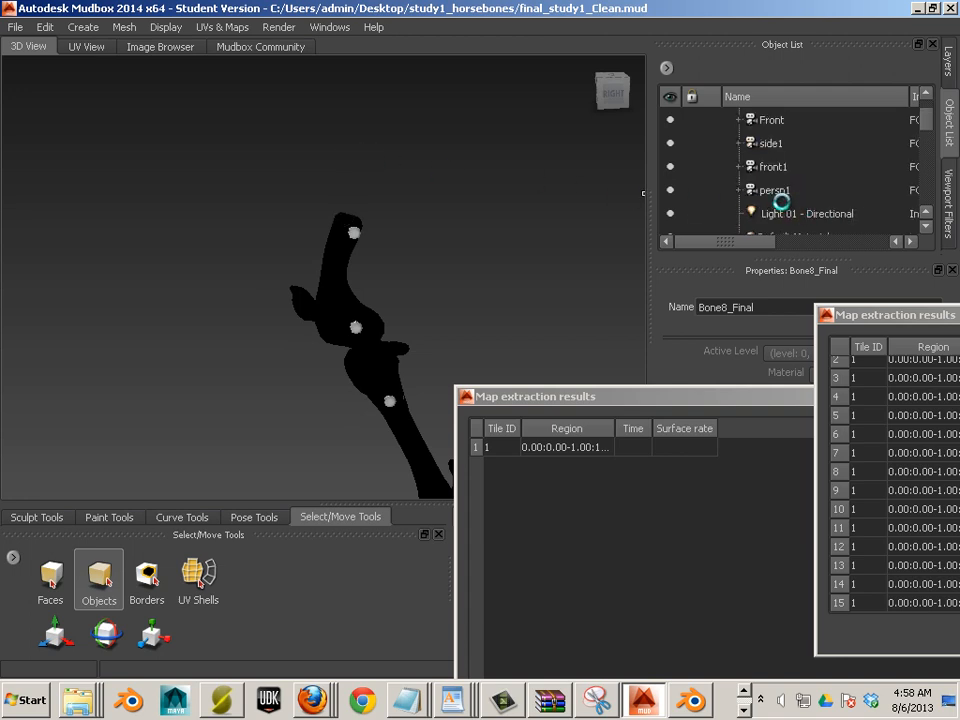
scroll(781, 201, down, 1)
scroll(781, 201, down, 3)
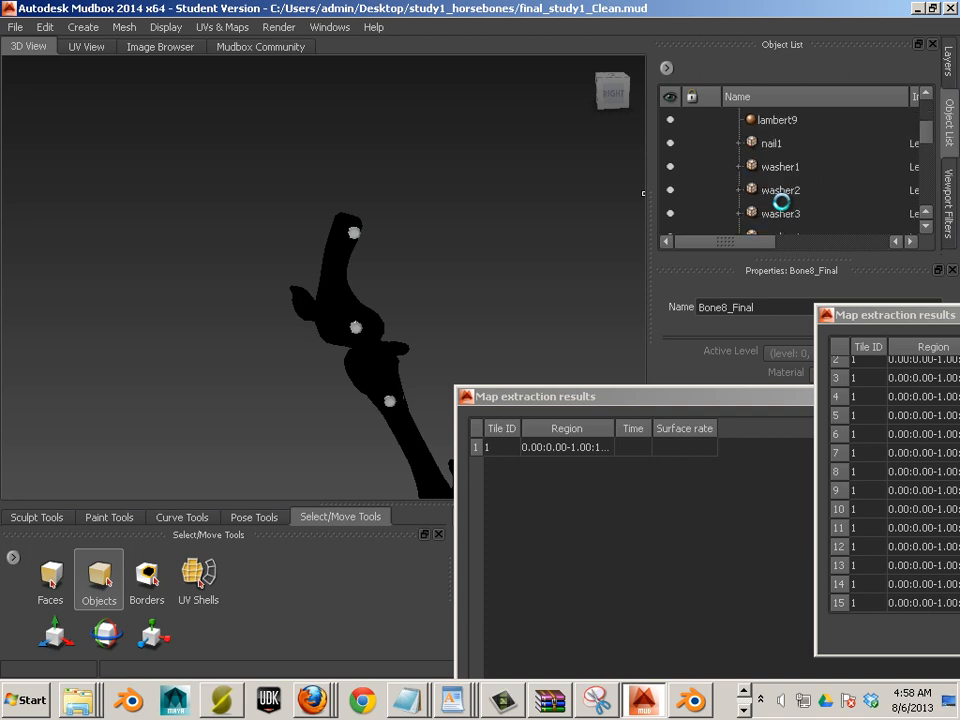
click(768, 146)
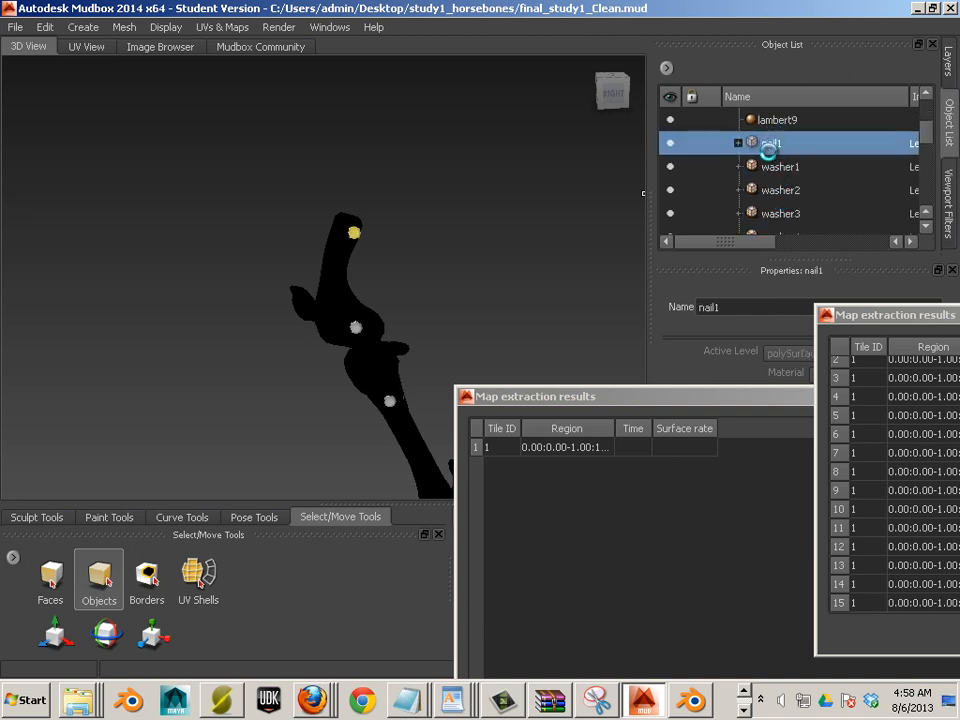
click(777, 167)
Step: Add Bone1_Final through Bone6_Final and Bone8_Final to the current selection of nail1 and washer1
scroll(788, 176, down, 1)
scroll(788, 176, down, 2)
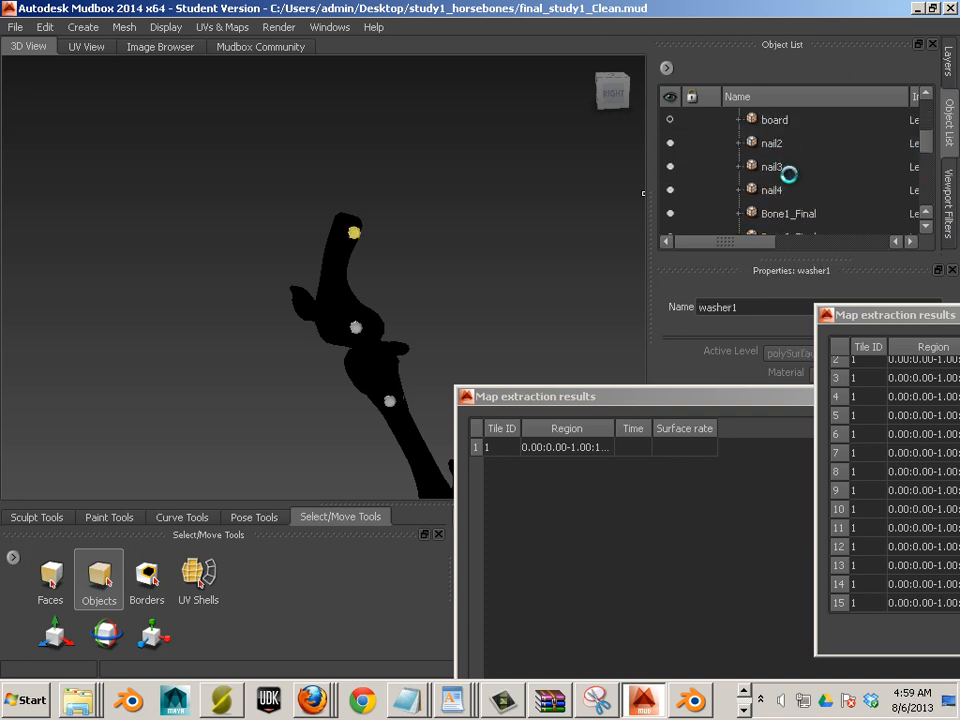
scroll(788, 175, up, 1)
scroll(789, 171, down, 1)
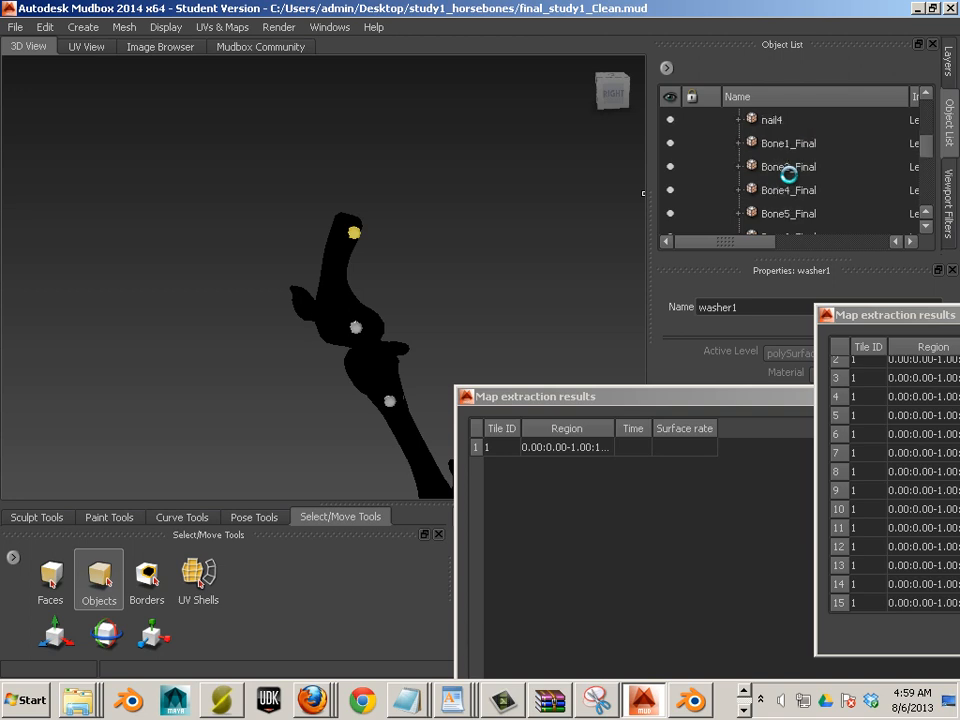
click(785, 145)
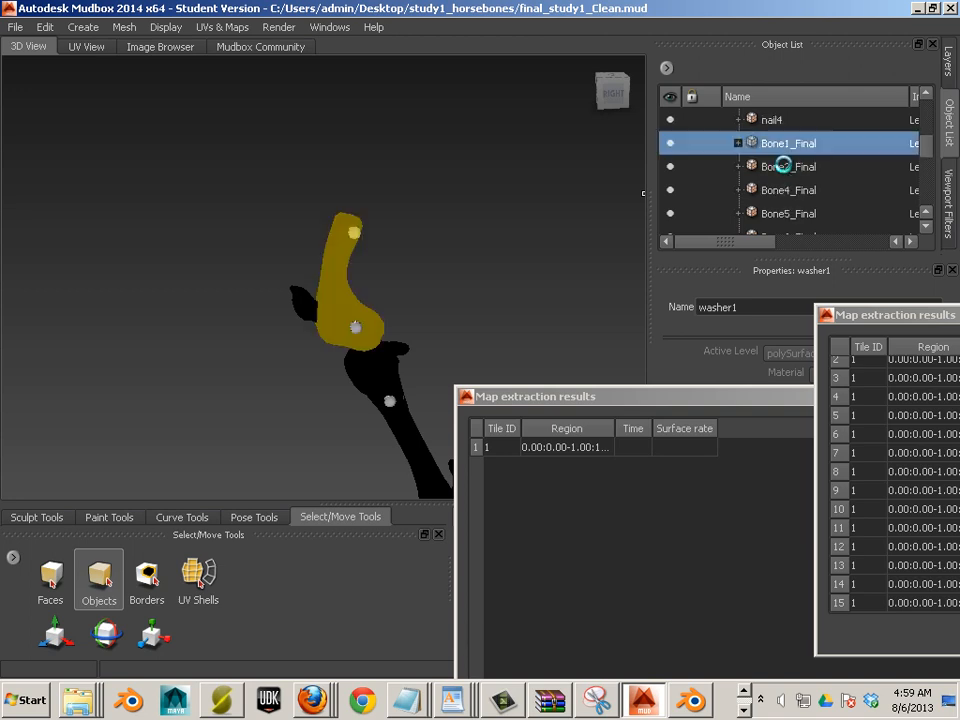
ctrl+click(779, 168)
ctrl+click(788, 190)
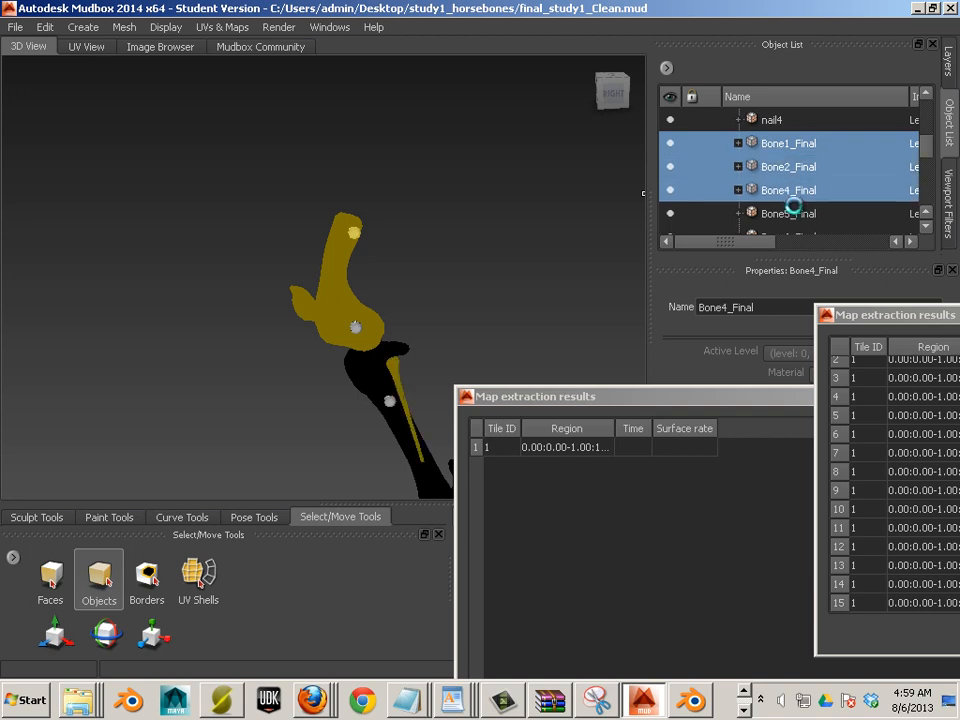
scroll(793, 182, down, 1)
ctrl+click(790, 145)
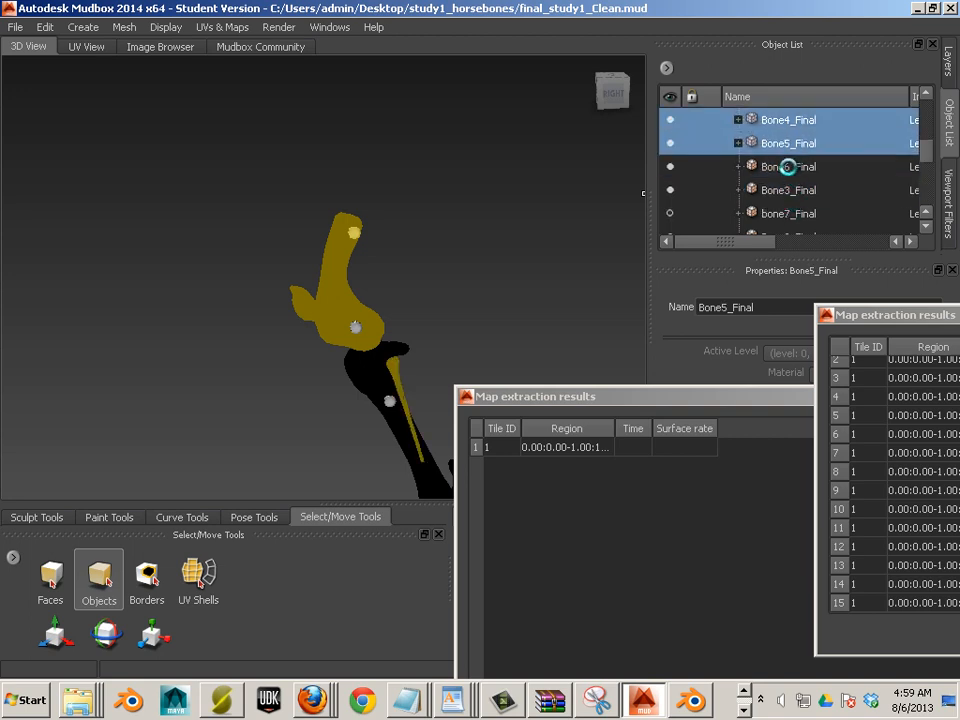
ctrl+click(789, 167)
ctrl+click(789, 190)
scroll(790, 190, down, 1)
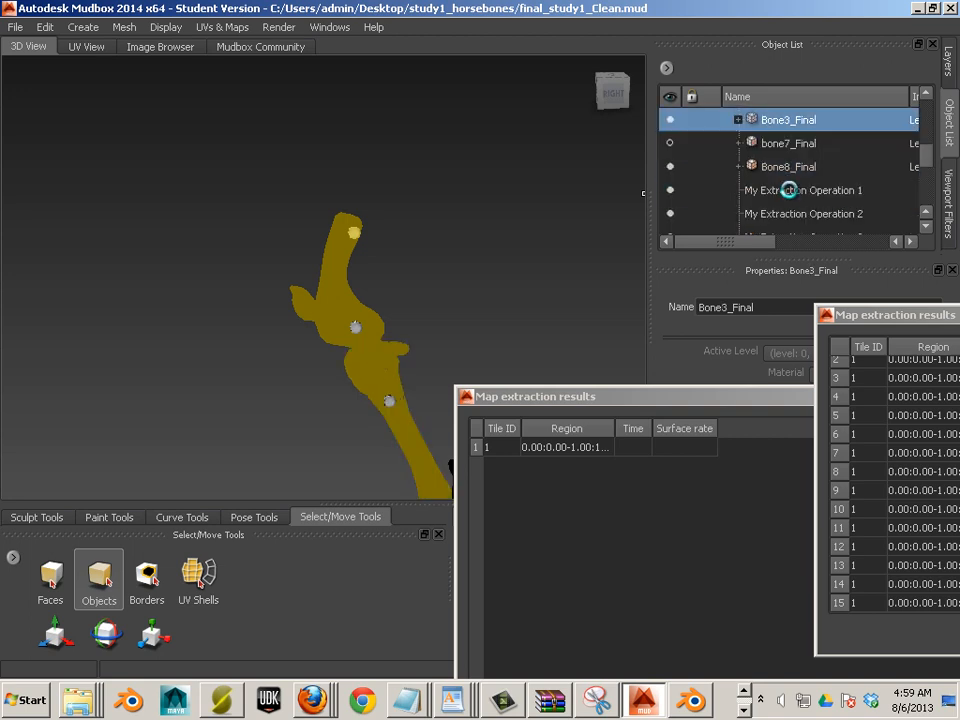
ctrl+click(781, 170)
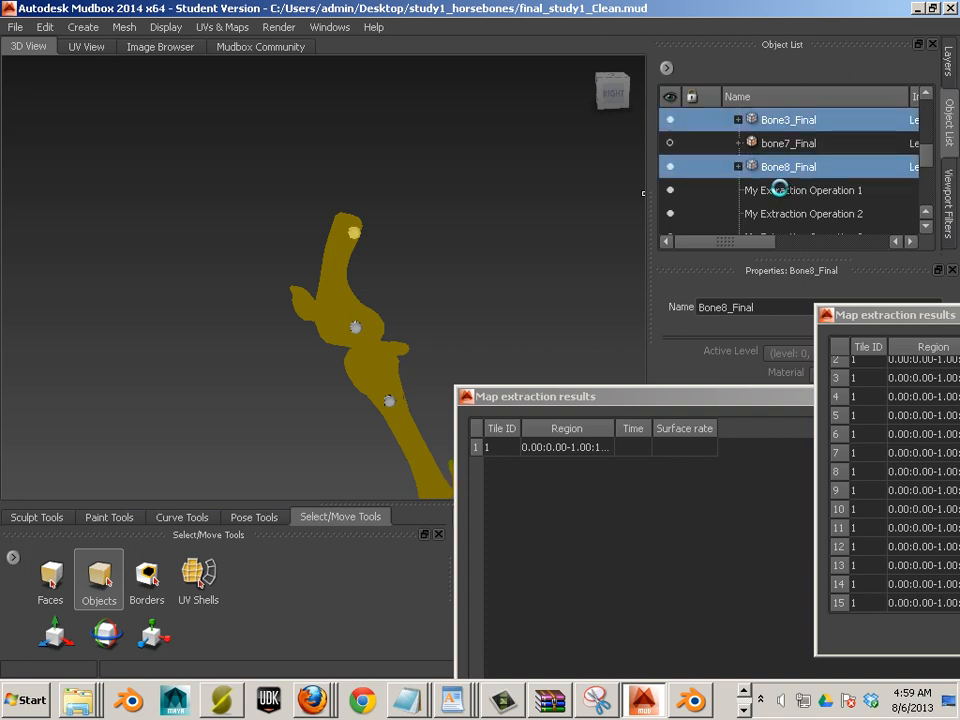
Step: Make the hidden bone7_Final object visible and add it to the selection
click(670, 143)
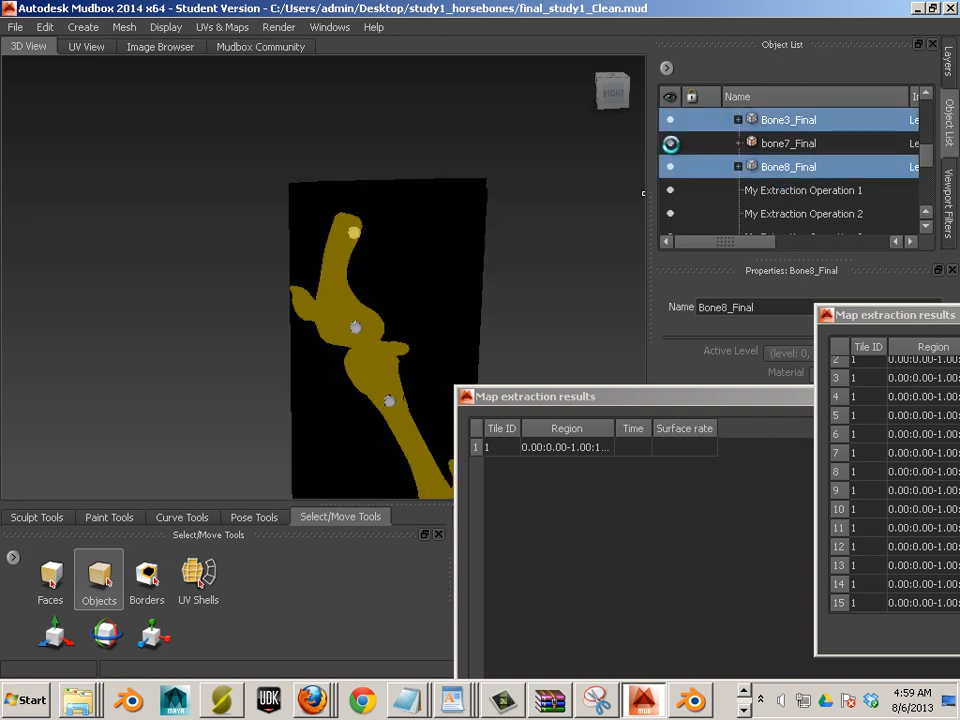
click(670, 143)
click(670, 143)
click(670, 143)
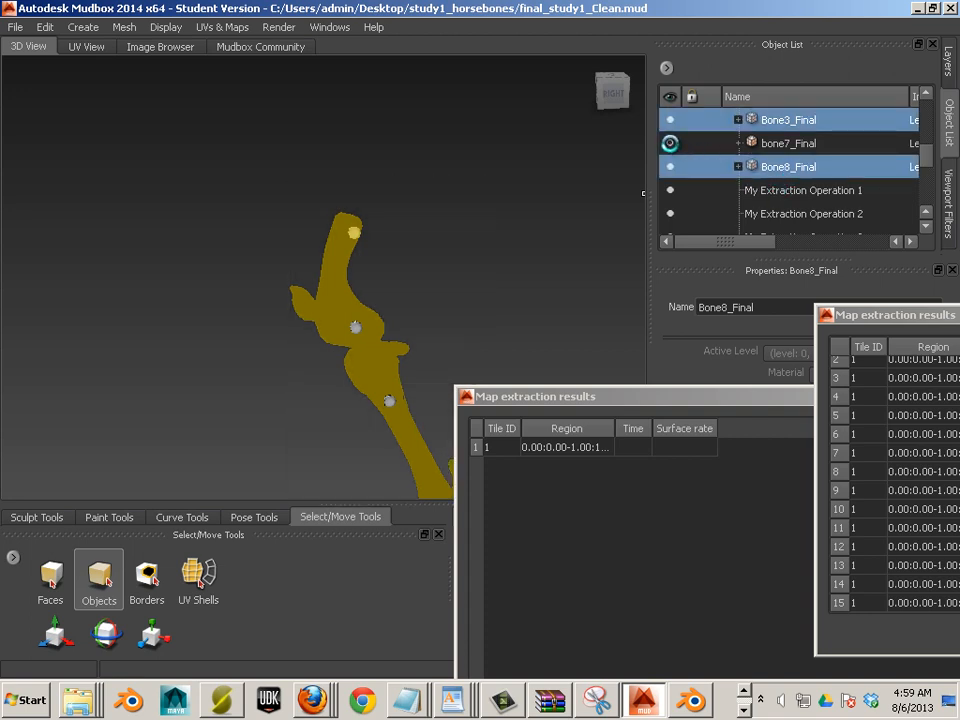
click(670, 143)
click(670, 143)
click(670, 143)
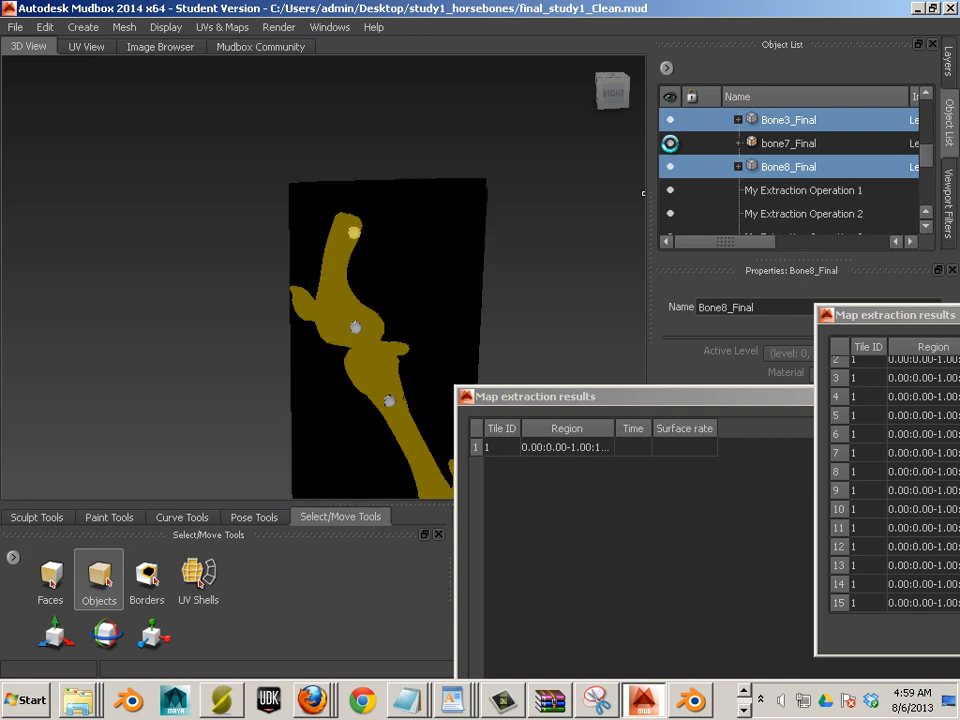
click(670, 143)
click(670, 143)
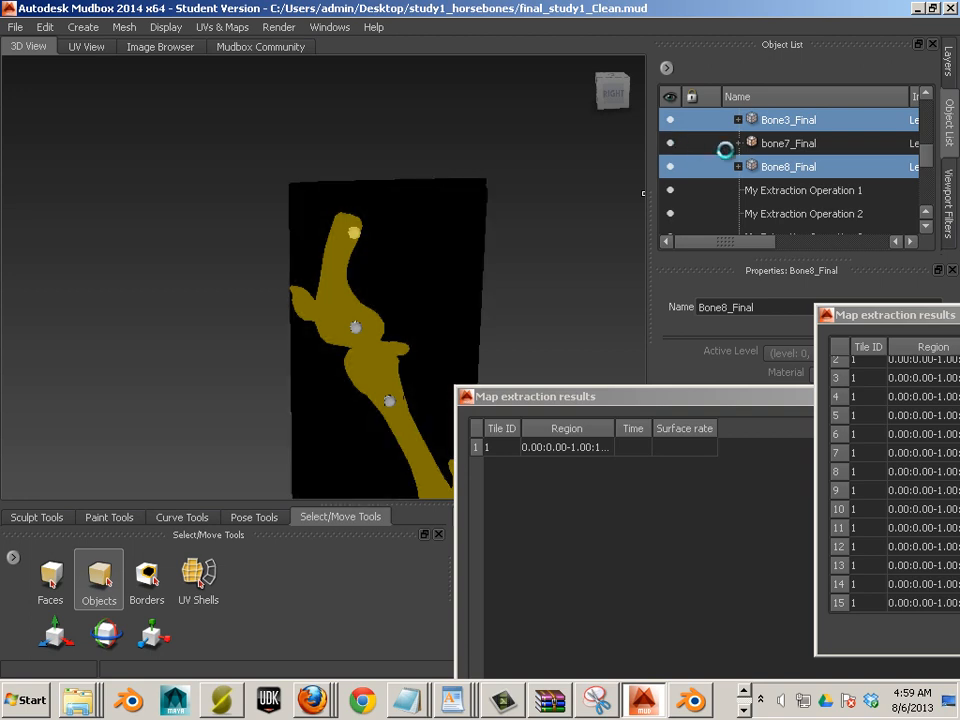
ctrl+click(778, 145)
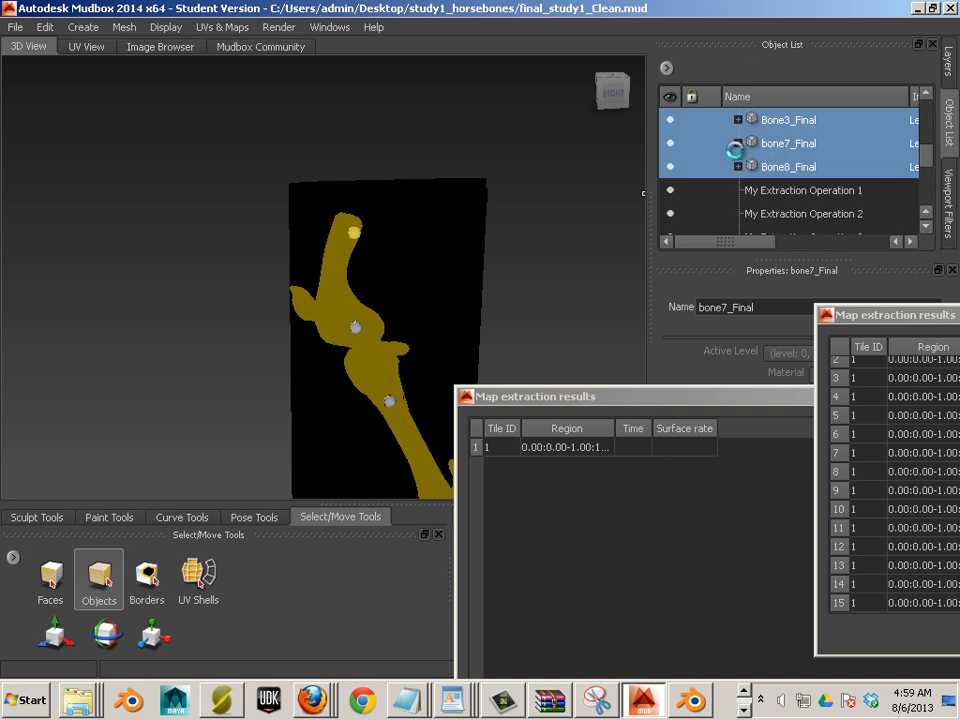
Step: Export the selected objects as an OBJ over the existing All_Bones_uv.obj in the study1_horsebones WIP folder, confirming the replacement
scroll(744, 157, up, 5)
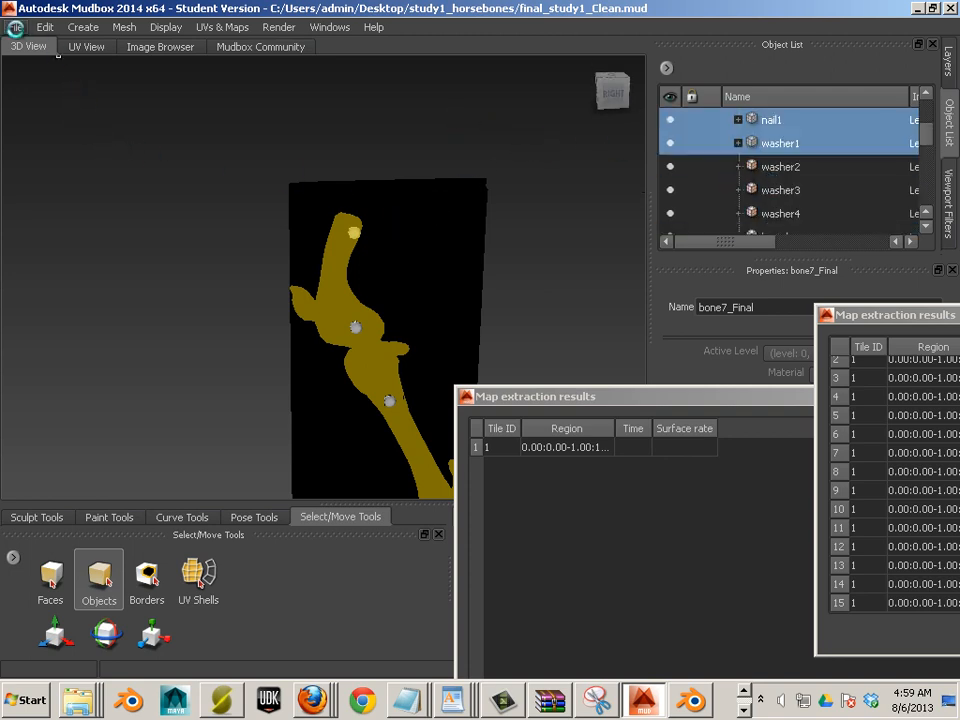
click(15, 27)
mouse_move(75, 136)
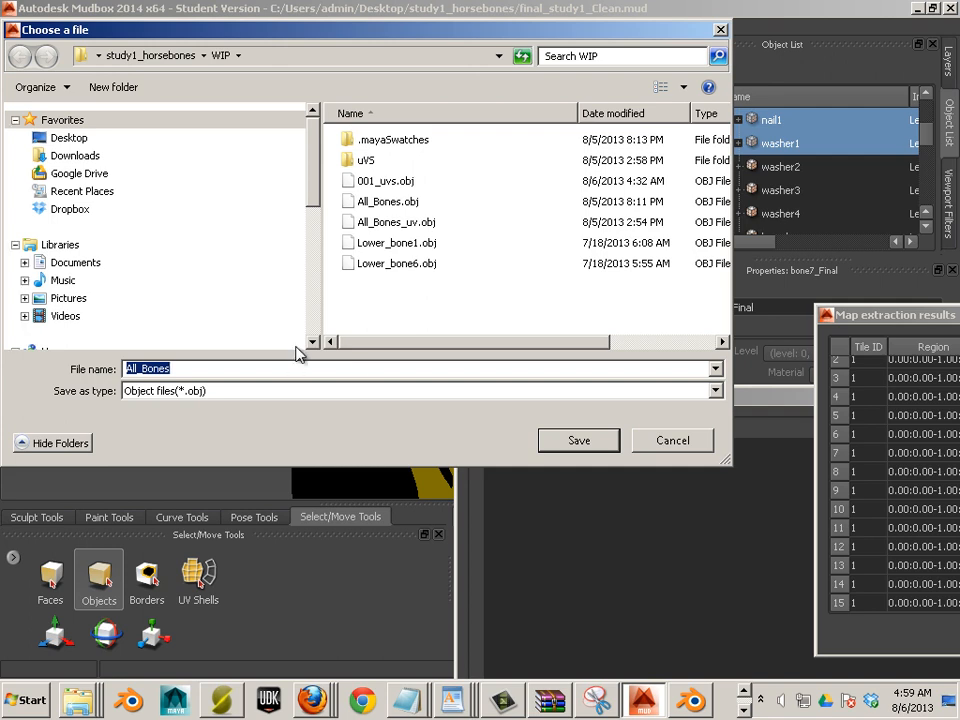
click(379, 206)
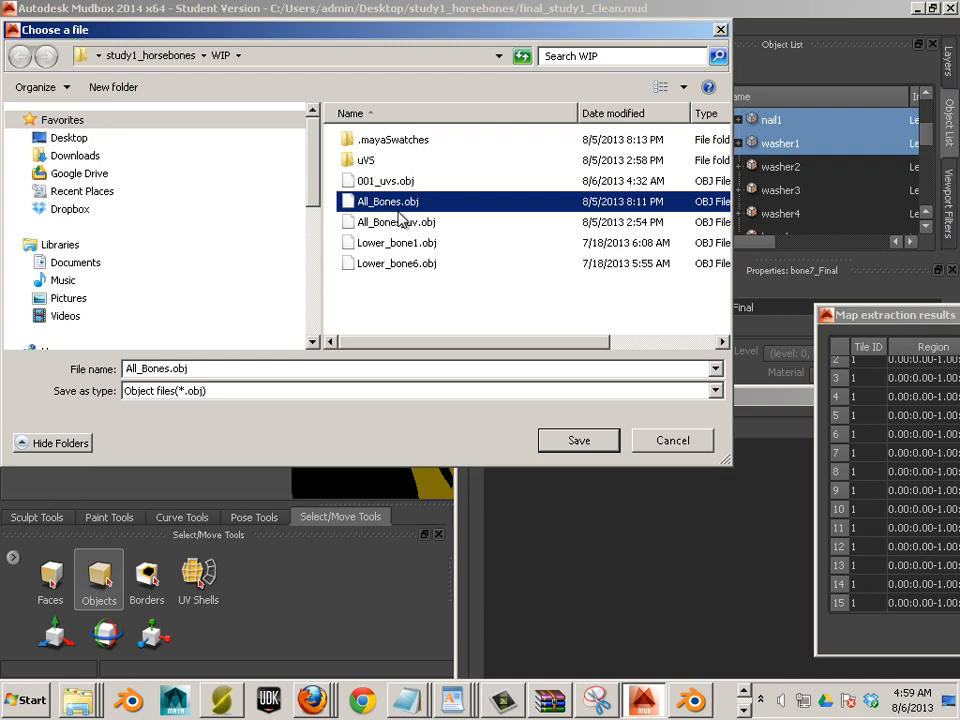
click(394, 226)
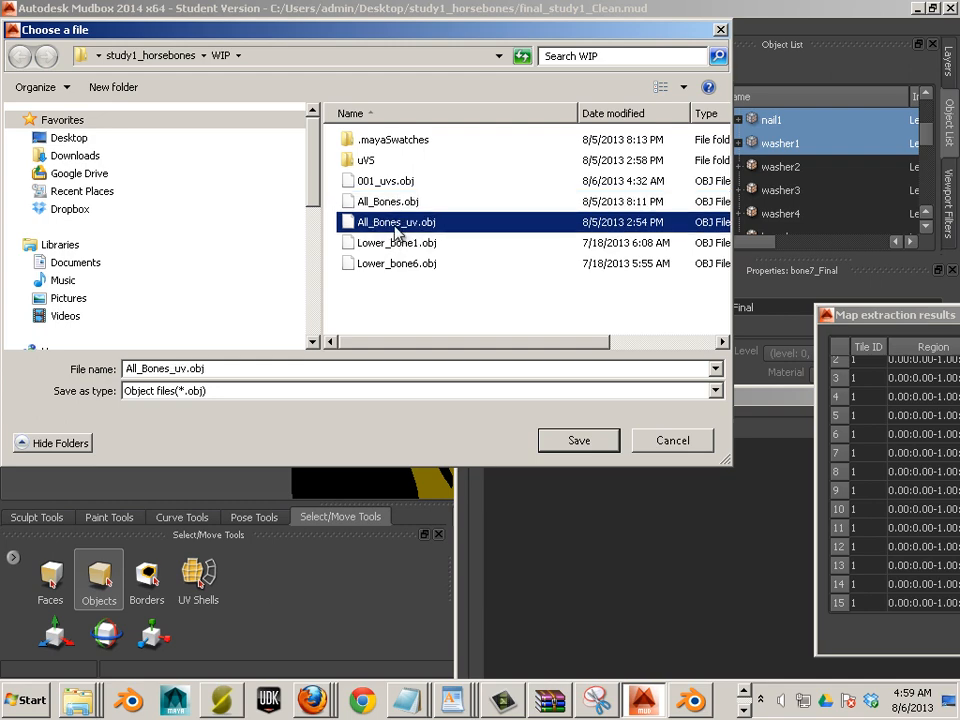
click(574, 442)
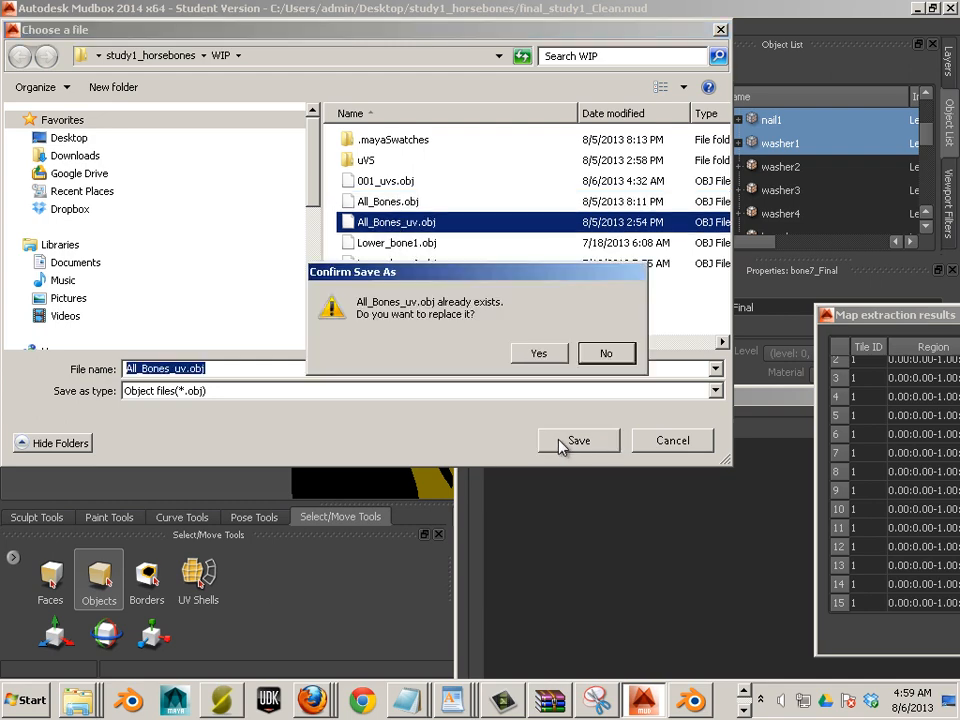
click(532, 355)
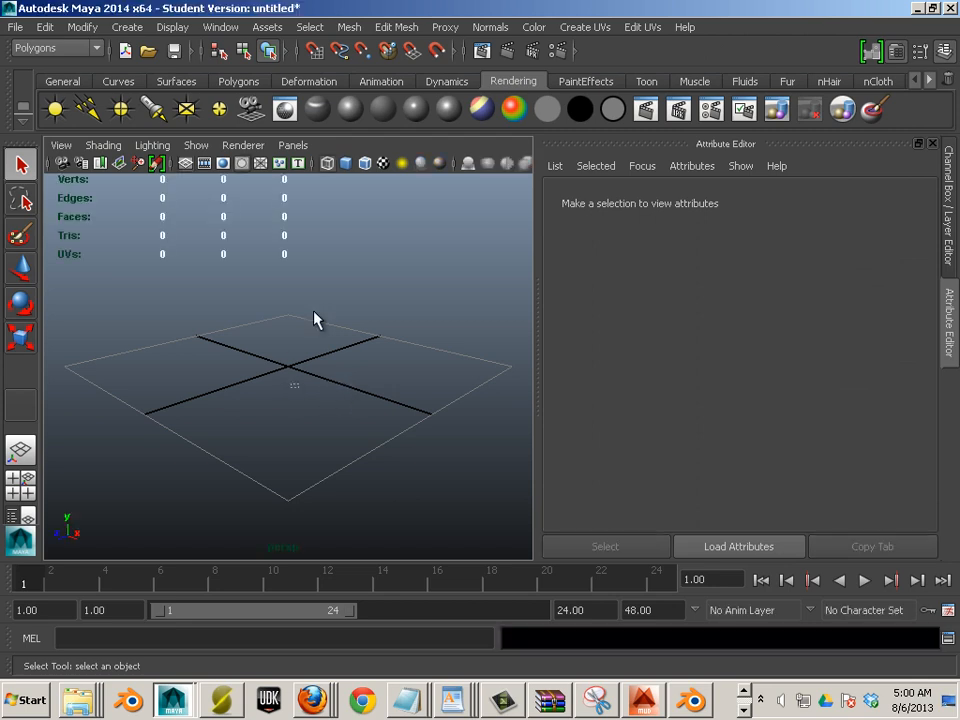
click(220, 27)
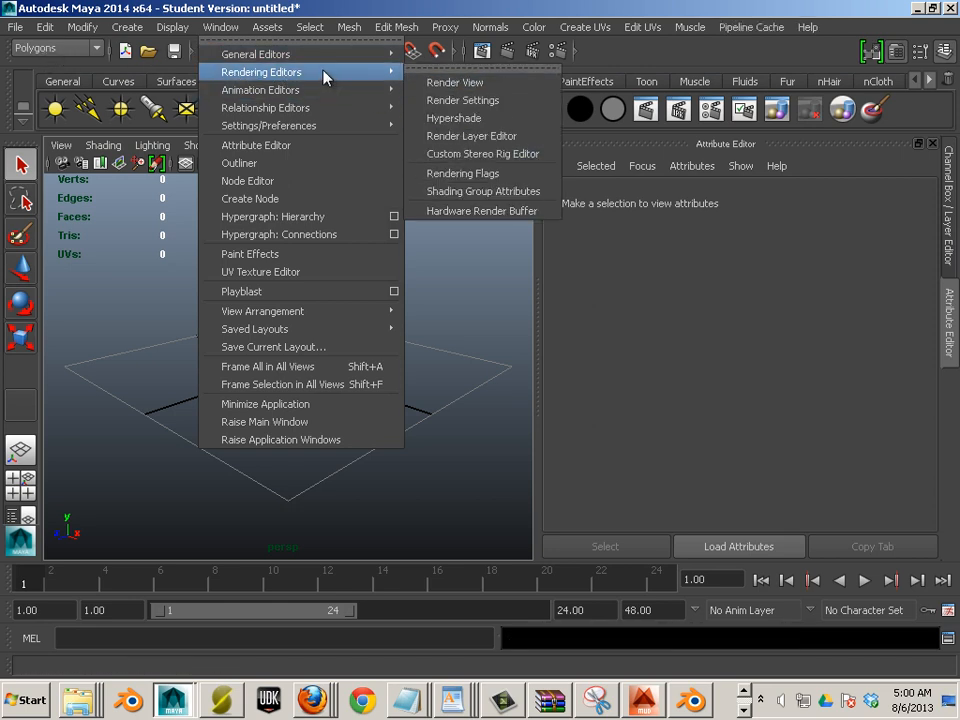
click(445, 118)
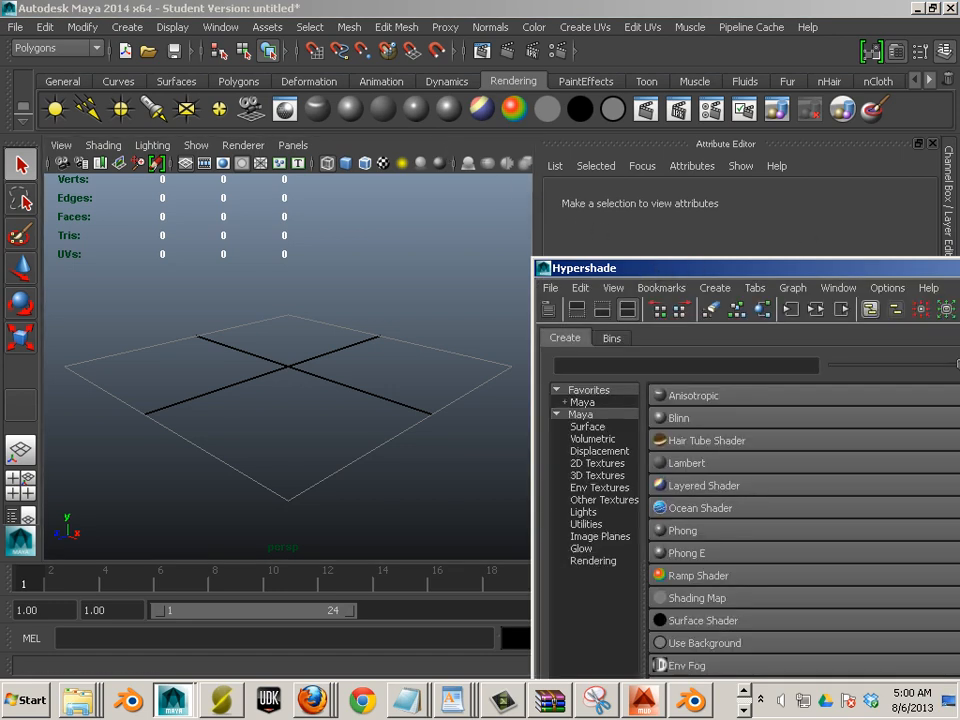
click(958, 268)
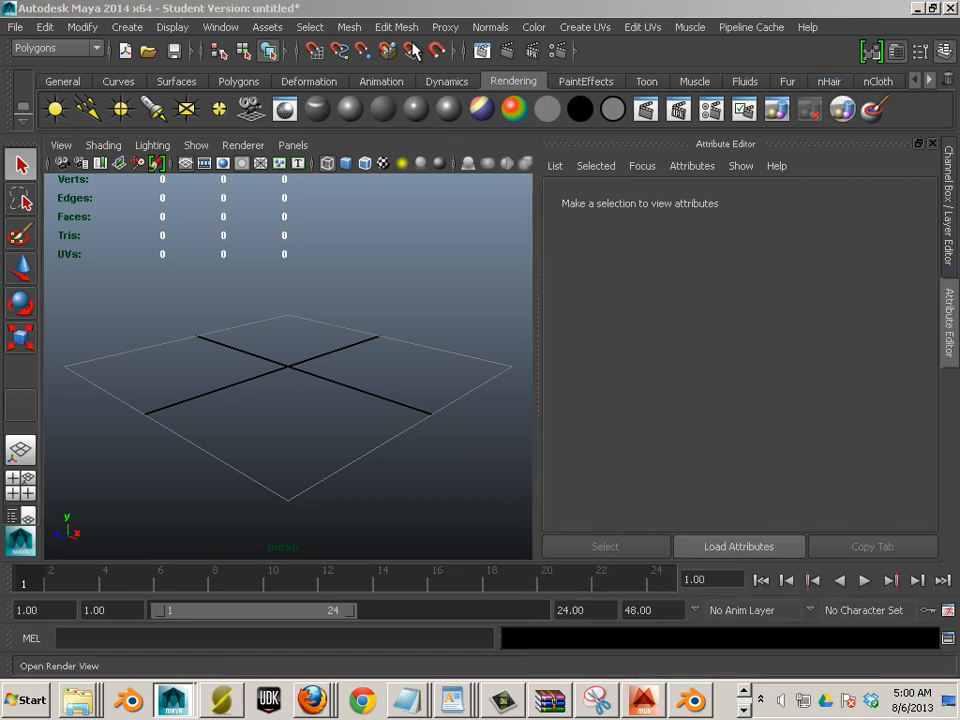
Step: Start importing a file and choose All_Bones_uv.obj from the WIP folder inside study1_horsebones on the Desktop
click(17, 28)
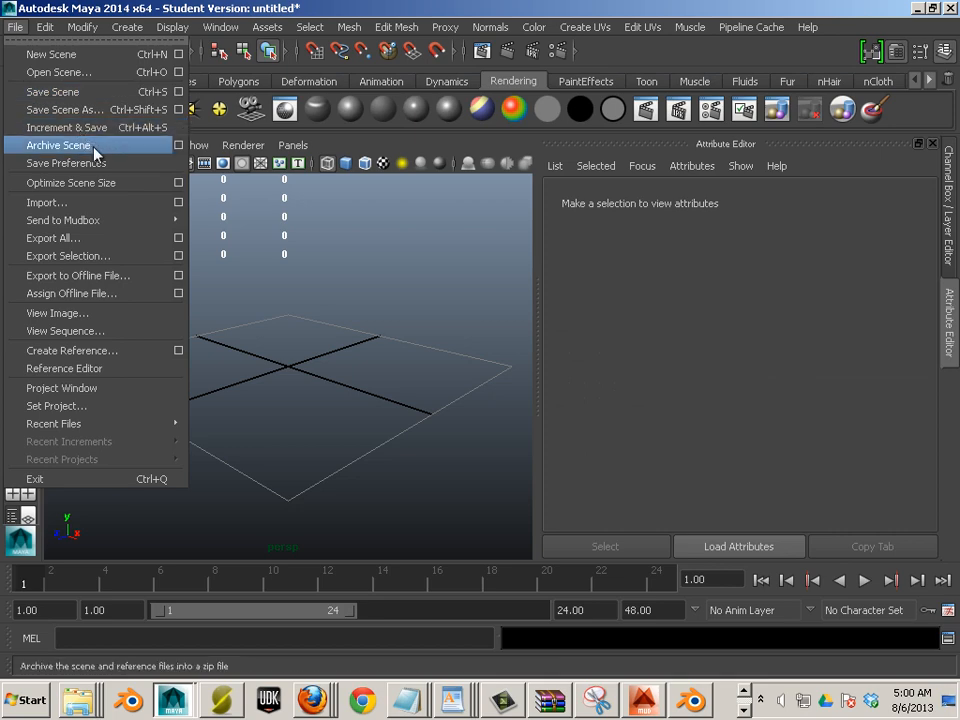
click(92, 212)
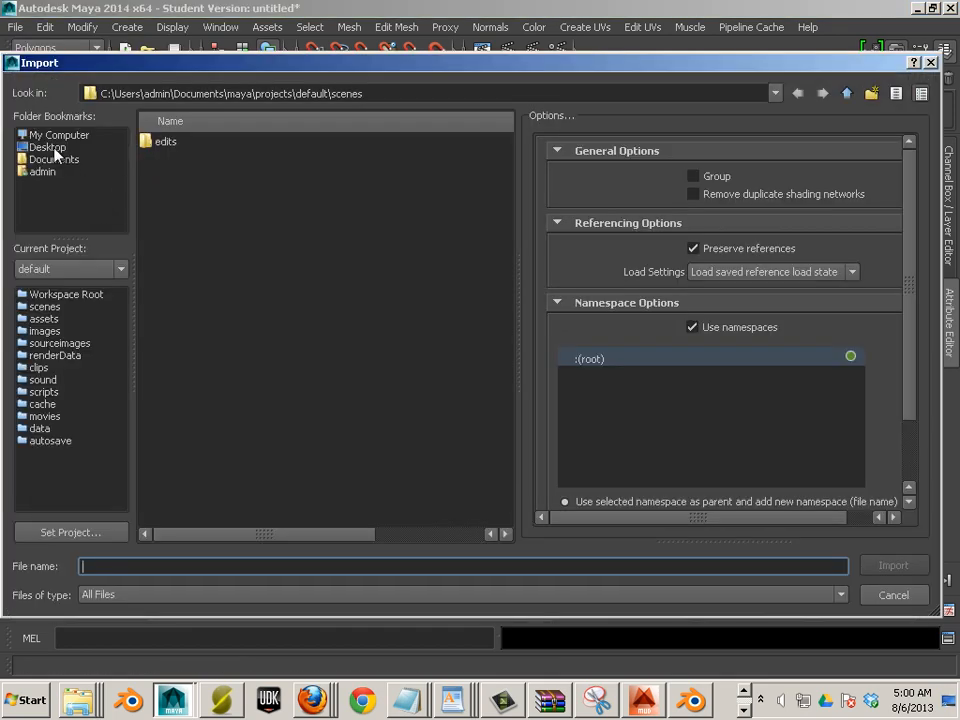
click(66, 150)
double_click(165, 139)
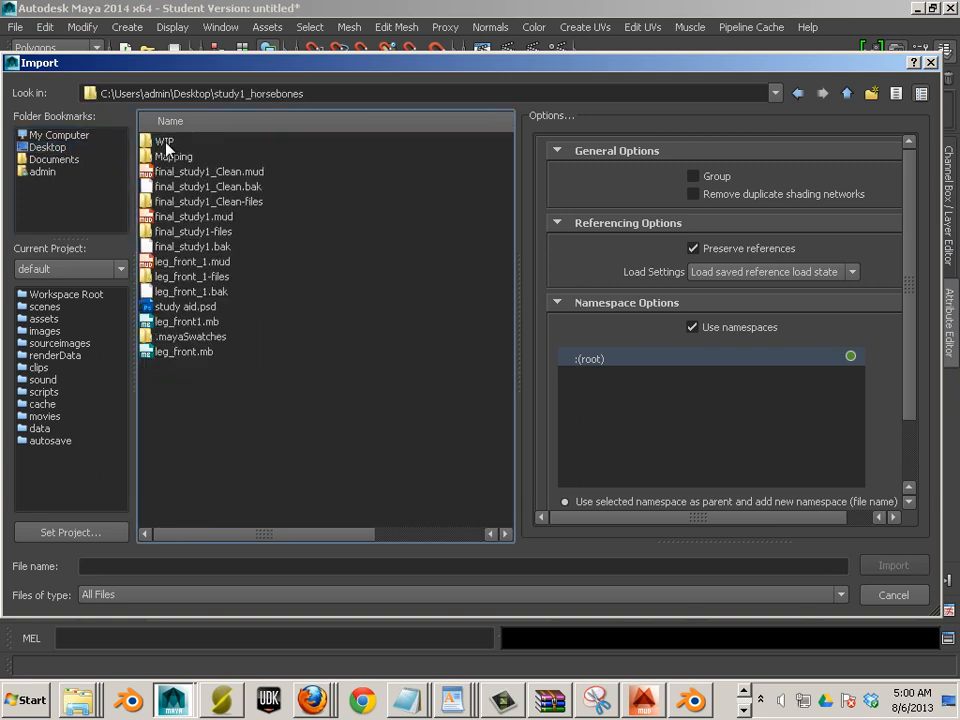
double_click(165, 142)
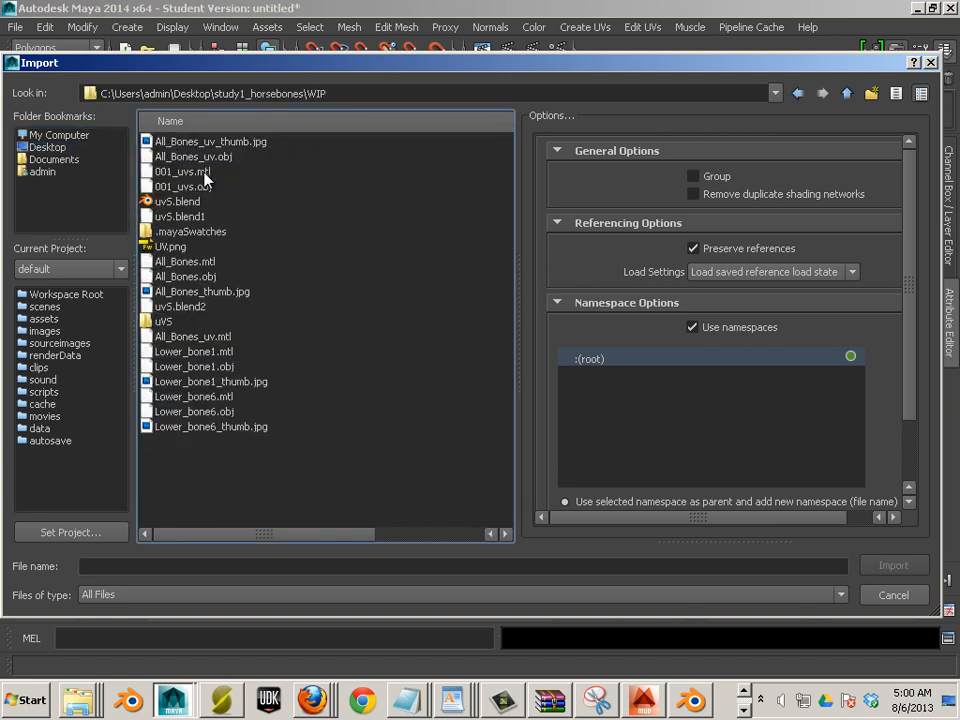
click(200, 157)
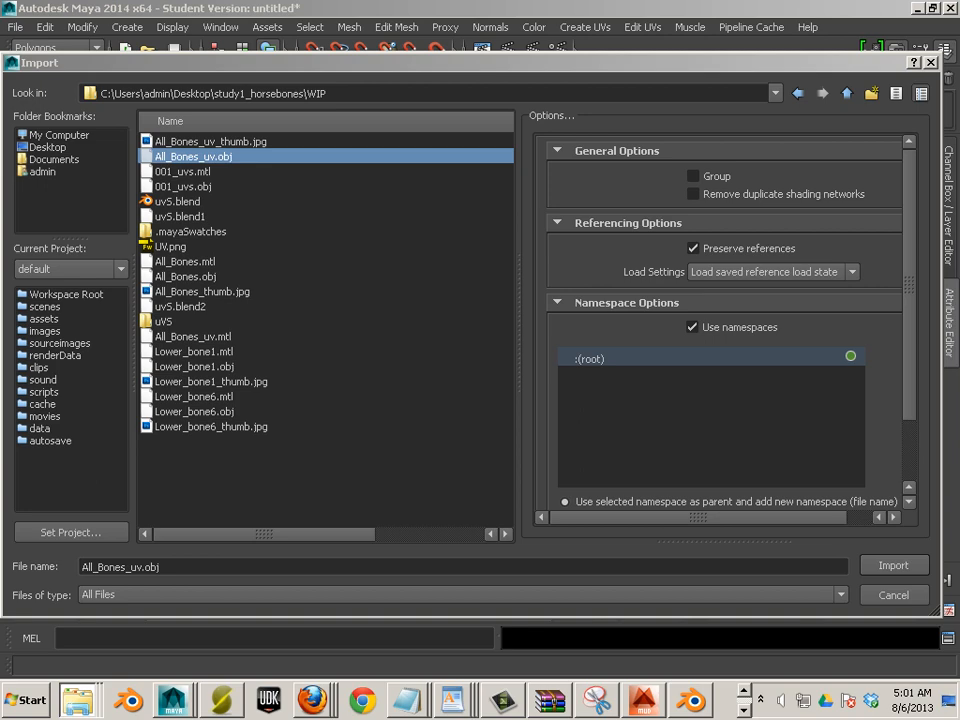
Step: Delete All_Bones_uv.mtl from the WIP folder in Windows Explorer, confirm moving it to the Recycle Bin, and close the folder window
drag(958, 62, 430, 65)
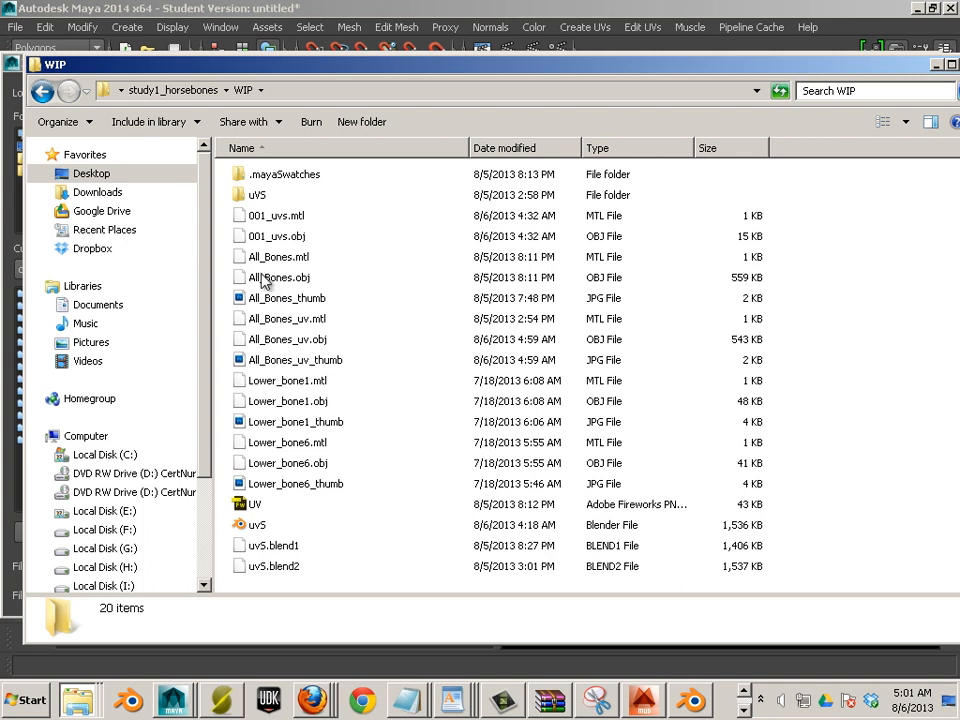
click(276, 322)
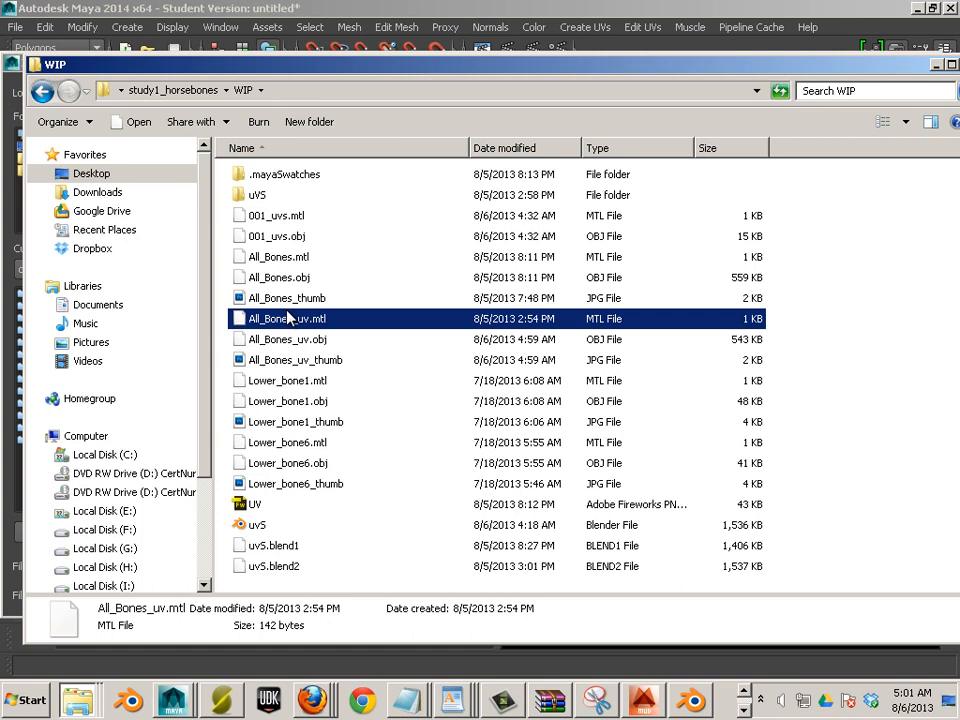
key(Delete)
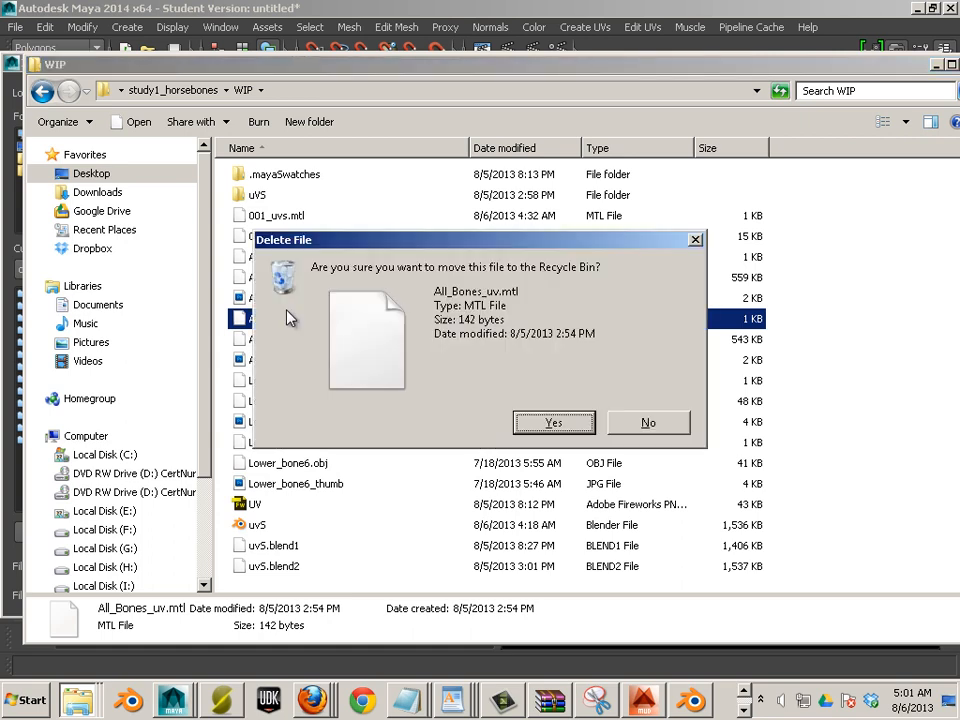
click(540, 422)
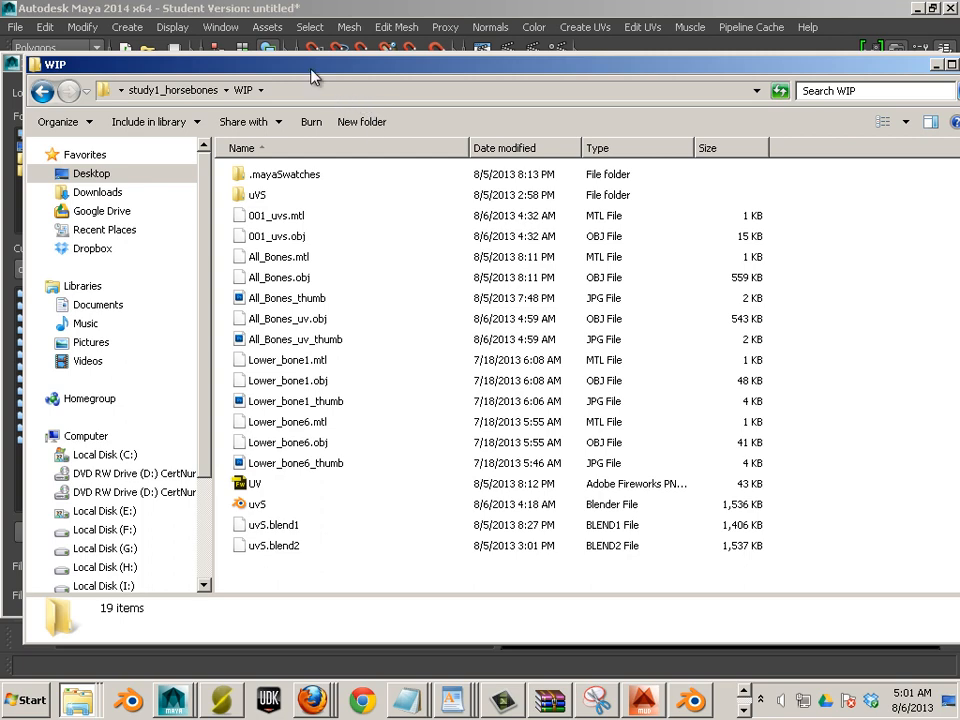
click(959, 65)
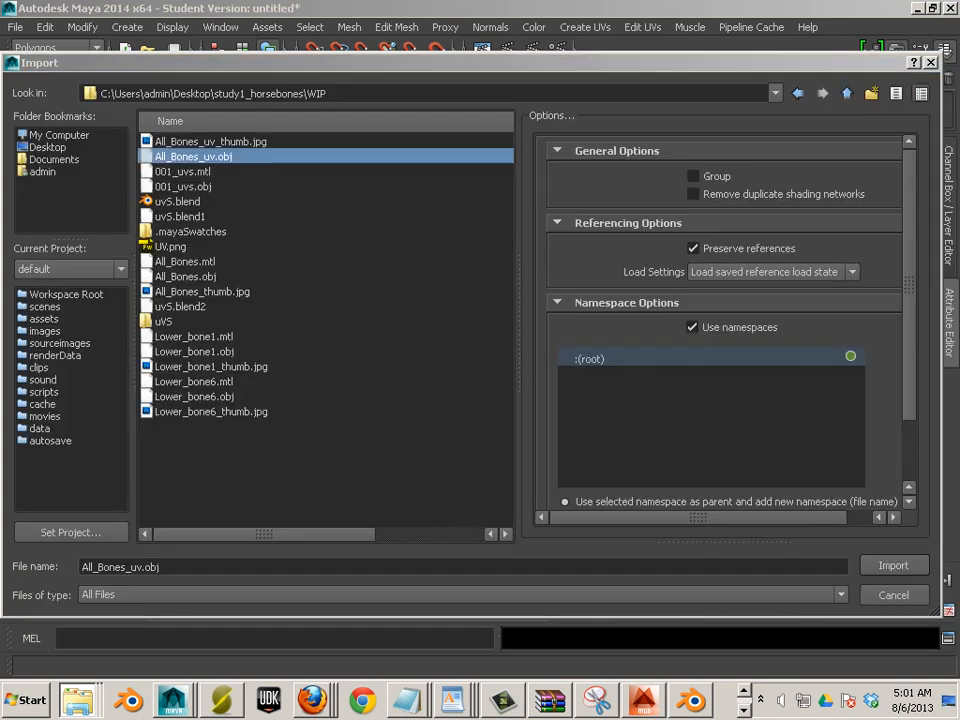
Step: Import All_Bones_uv.obj from the WIP folder into the scene
click(228, 184)
click(201, 168)
click(202, 161)
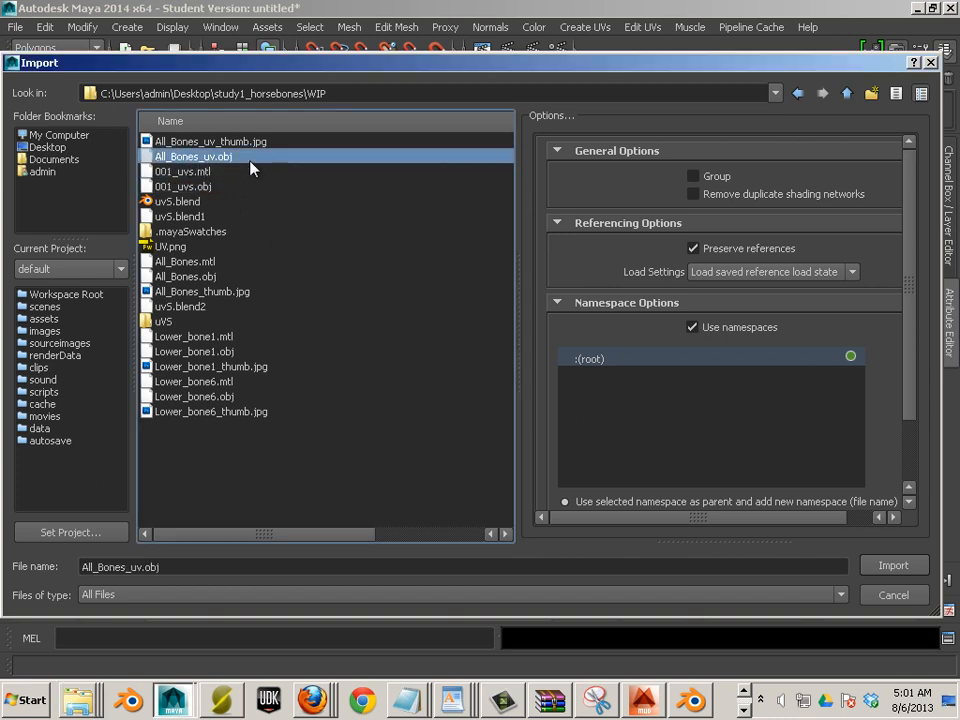
click(893, 566)
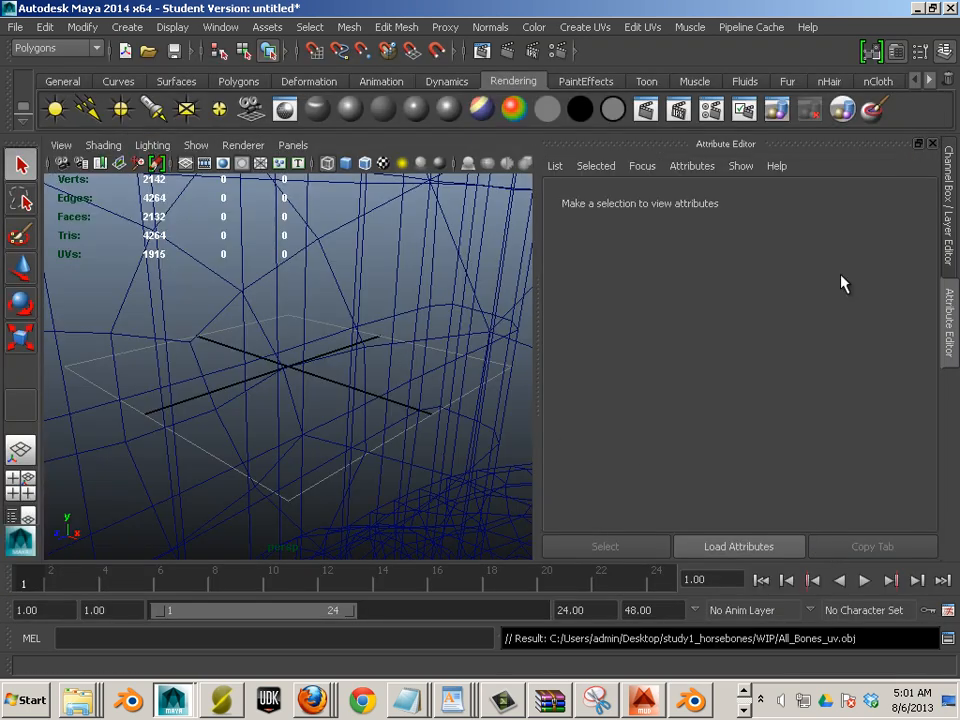
Step: Check the scene's materials in the Hypershade, selecting lambert1, and close the window
click(777, 109)
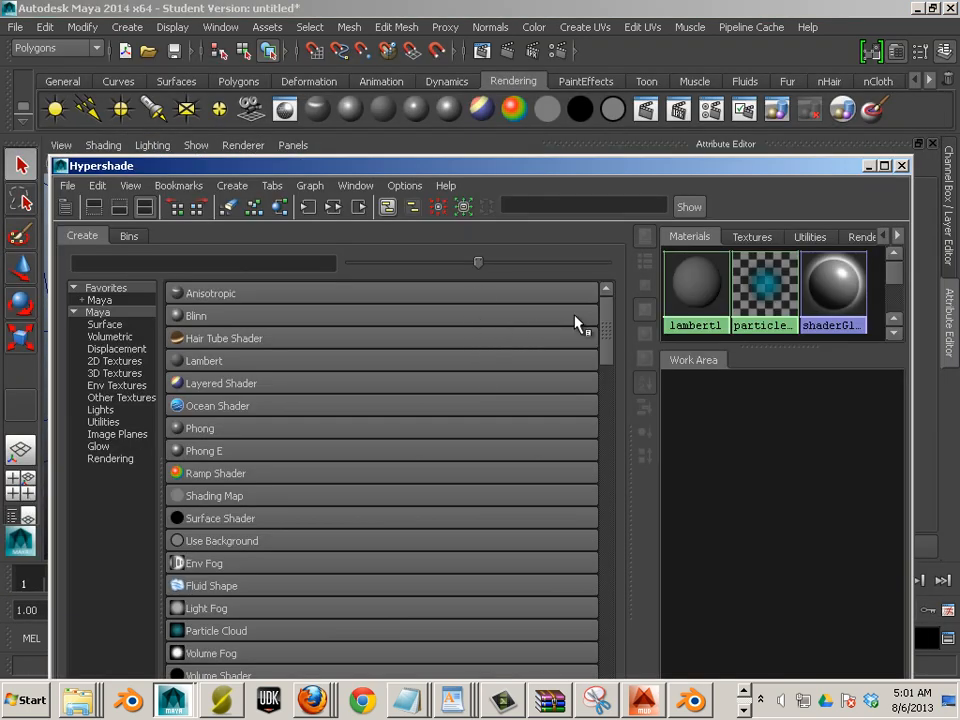
click(696, 306)
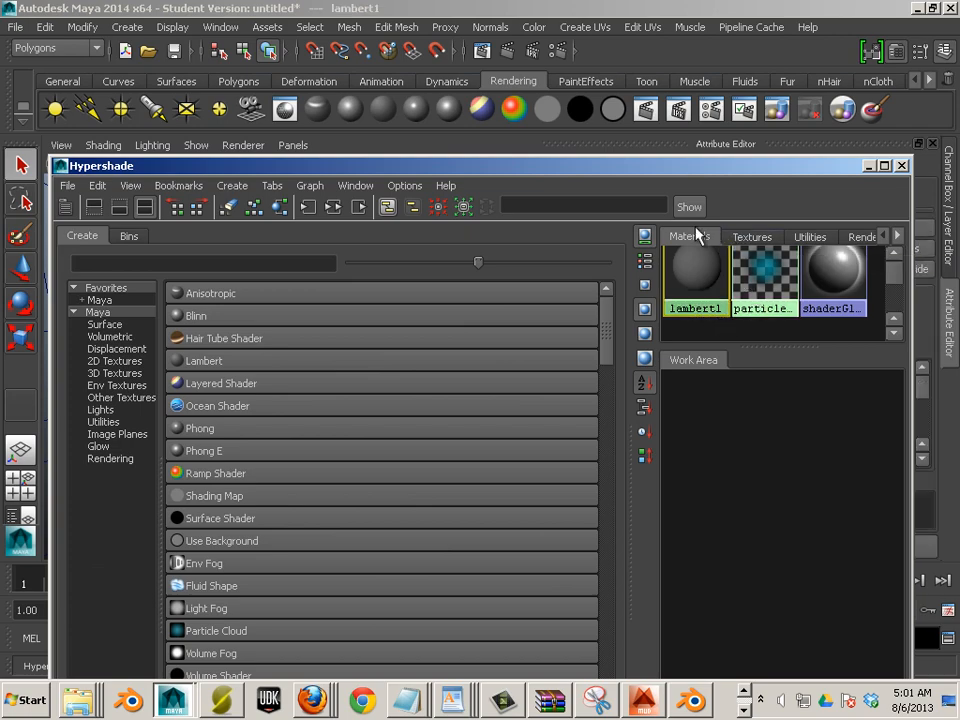
click(902, 166)
Step: Switch the perspective view to shaded display, inspect the imported bones from several angles, and select the rectangular slab behind them
scroll(349, 394, down, 15)
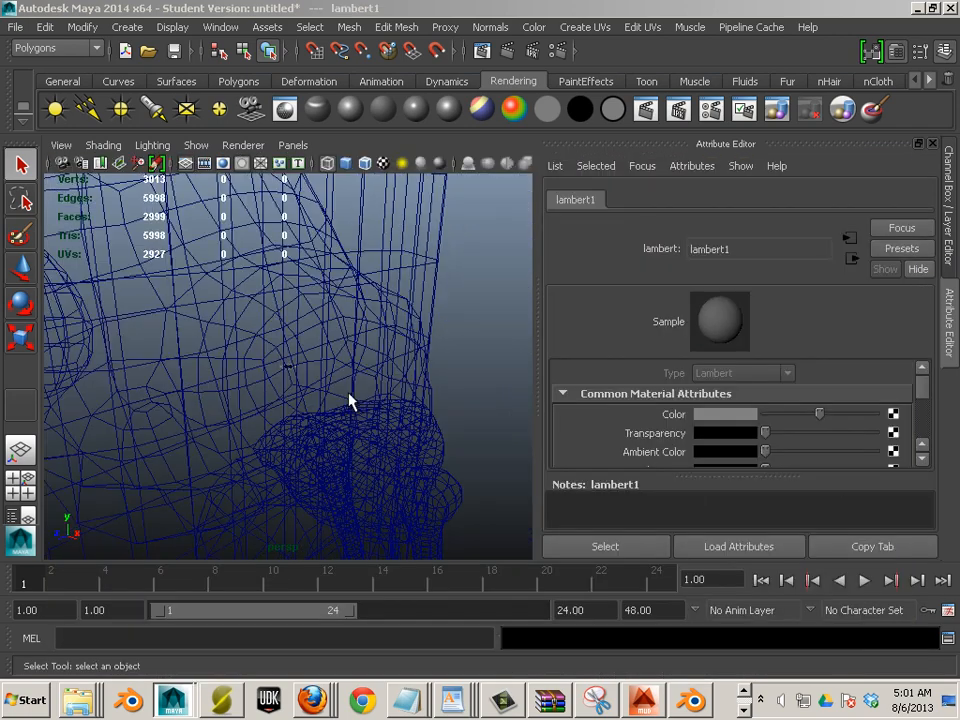
scroll(340, 400, up, 5)
scroll(320, 416, up, 3)
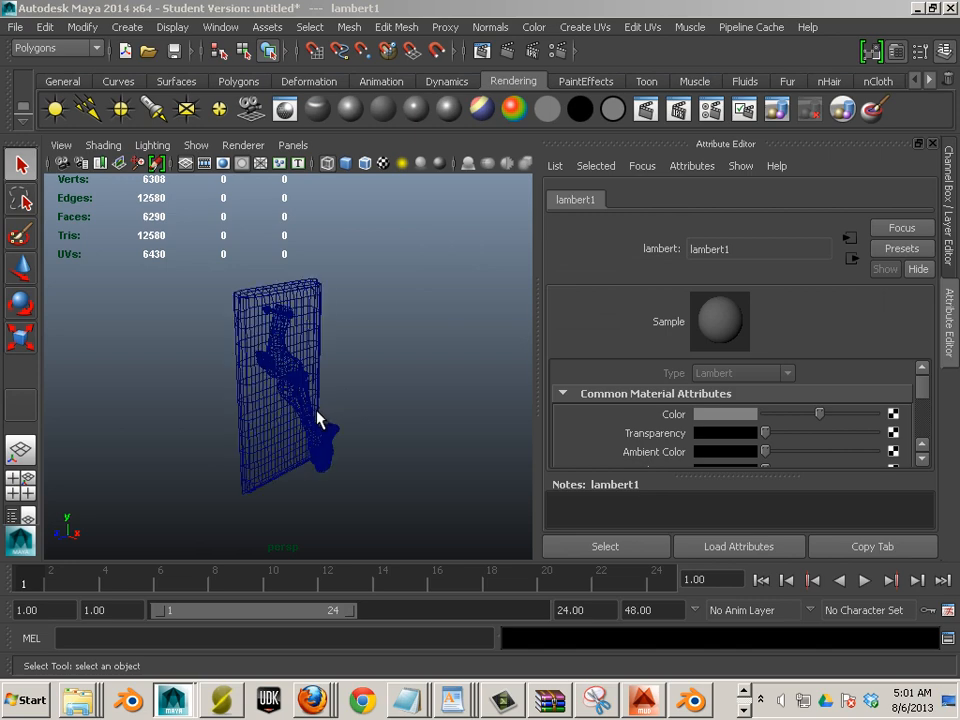
scroll(316, 418, up, 2)
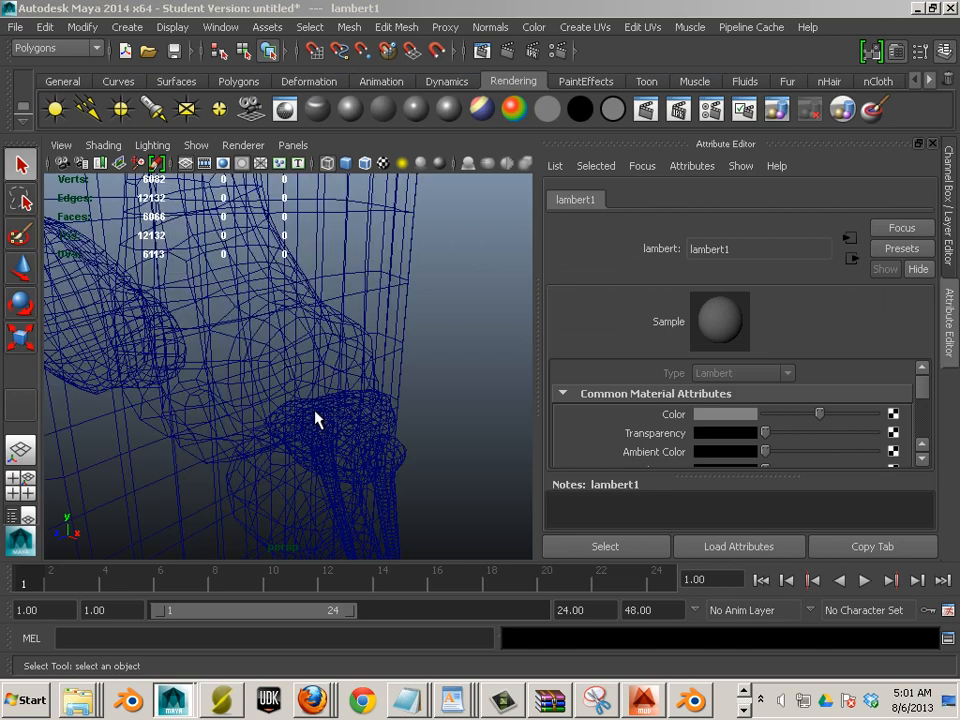
scroll(315, 418, down, 2)
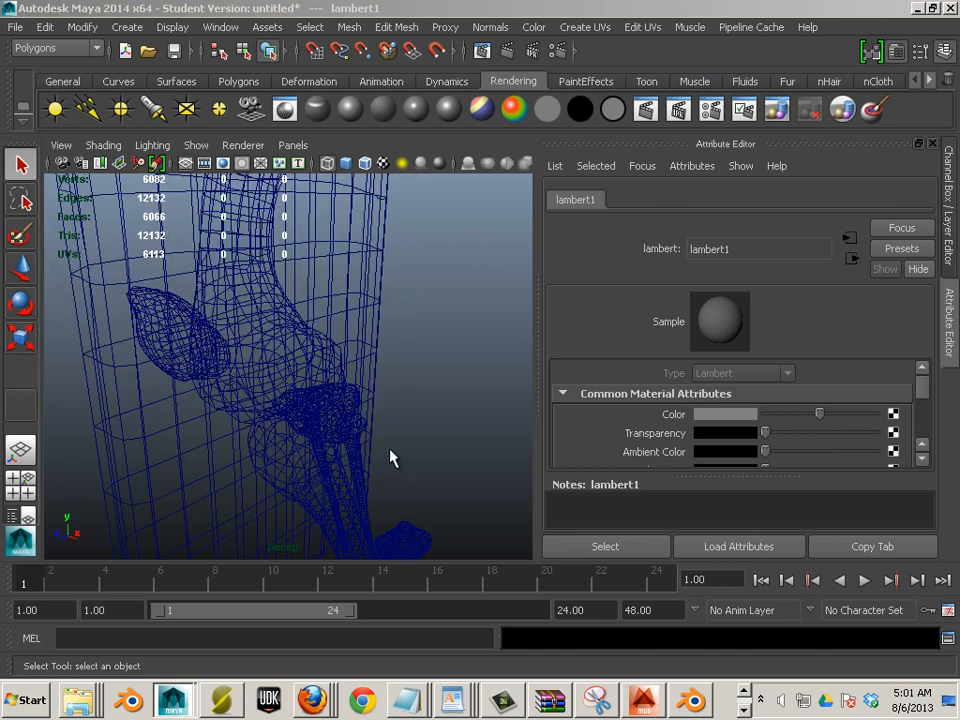
alt+drag(391, 458, 322, 458)
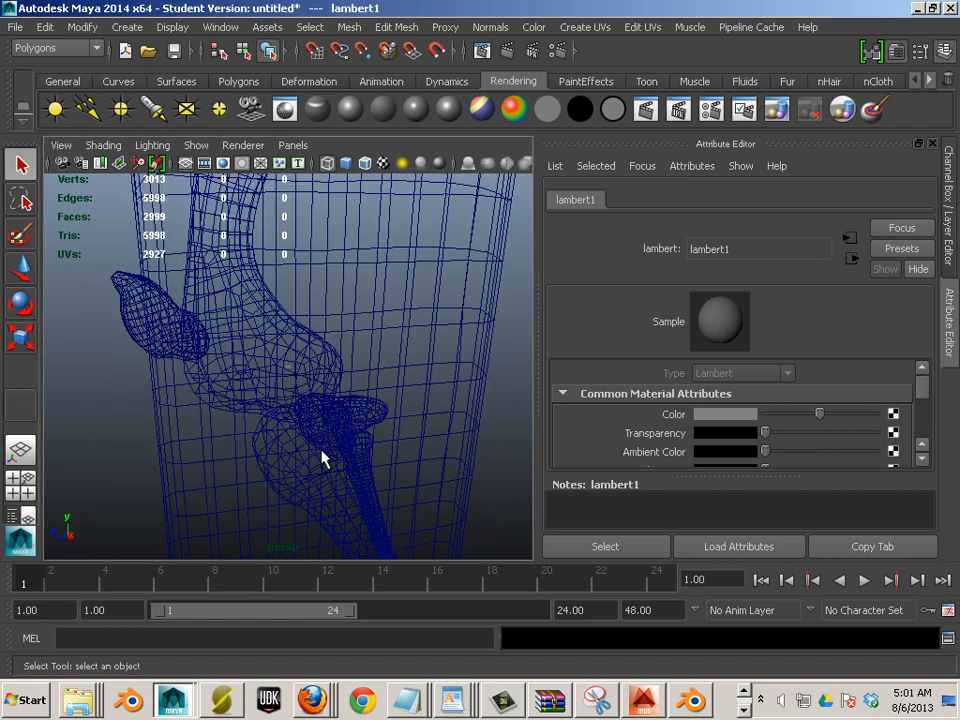
key(5)
scroll(321, 454, down, 5)
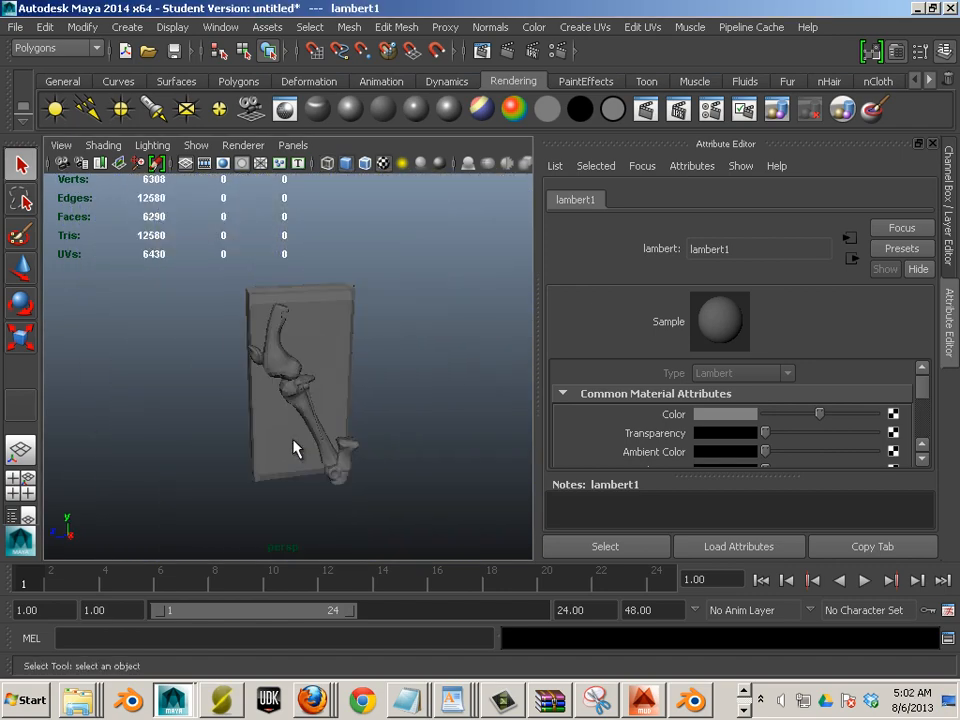
mouse_move(277, 438)
alt+mouse_down()
mouse_move(229, 414)
mouse_move(242, 420)
alt+mouse_up()
scroll(328, 429, up, 4)
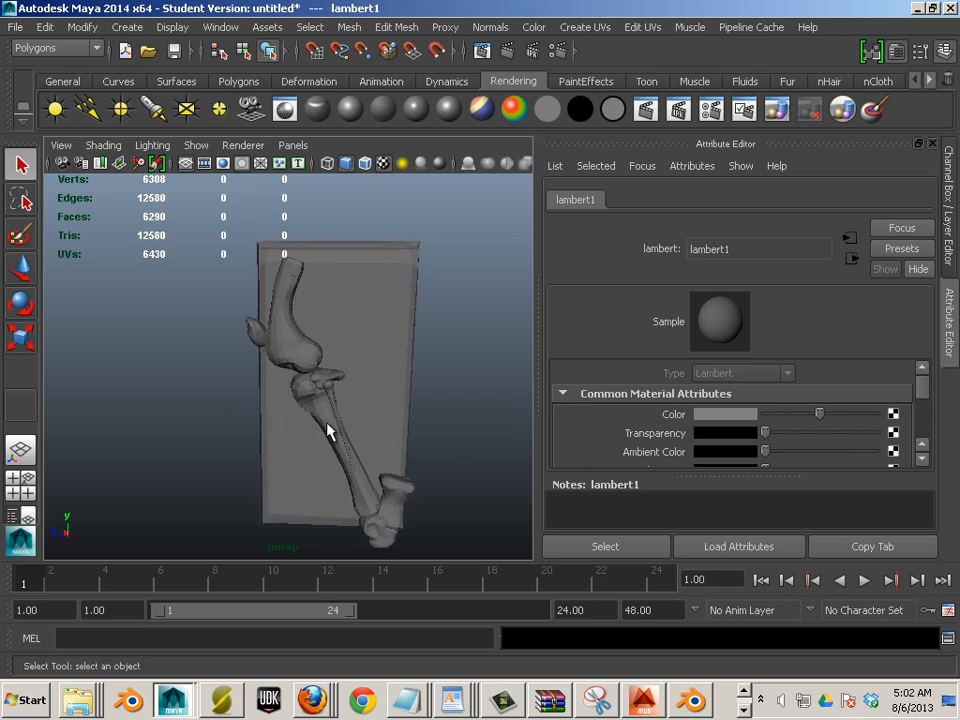
mouse_move(257, 474)
alt+mouse_down()
mouse_move(171, 452)
mouse_move(300, 452)
mouse_move(337, 438)
mouse_move(316, 407)
mouse_move(251, 443)
alt+mouse_up()
scroll(294, 448, up, 2)
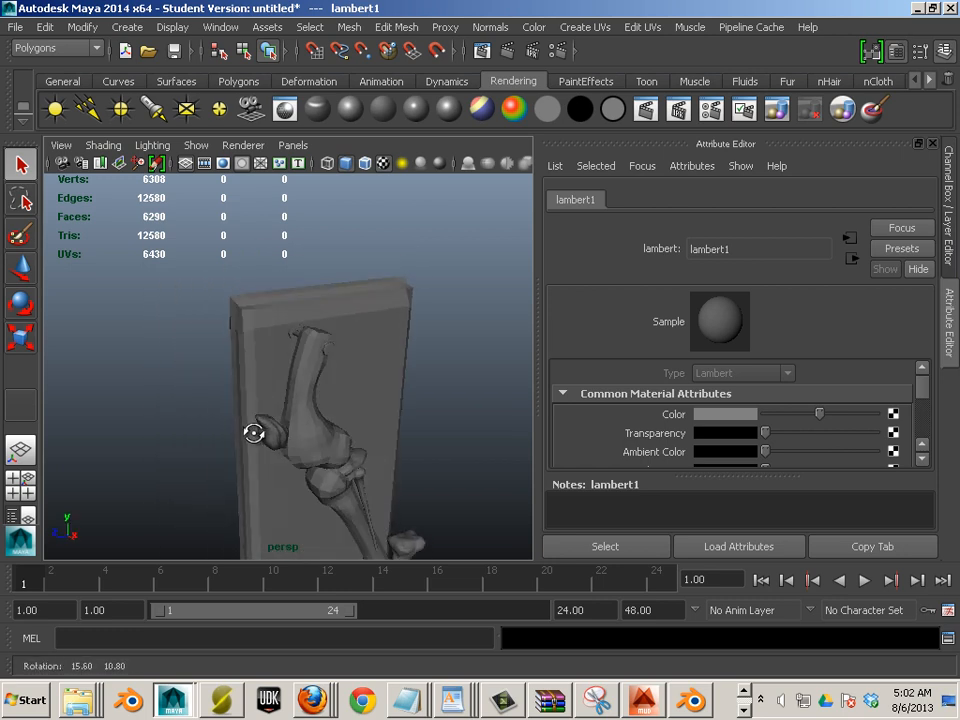
click(250, 399)
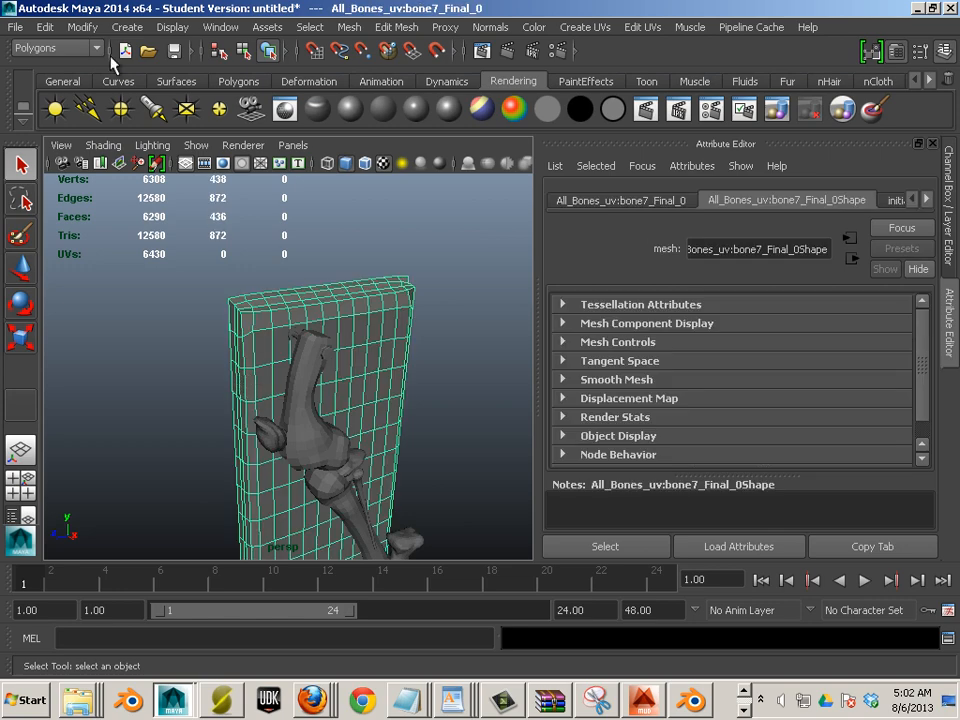
Step: Create a Final_project folder inside study1_horsebones on the Desktop and set it as the project with a default workspace
click(16, 27)
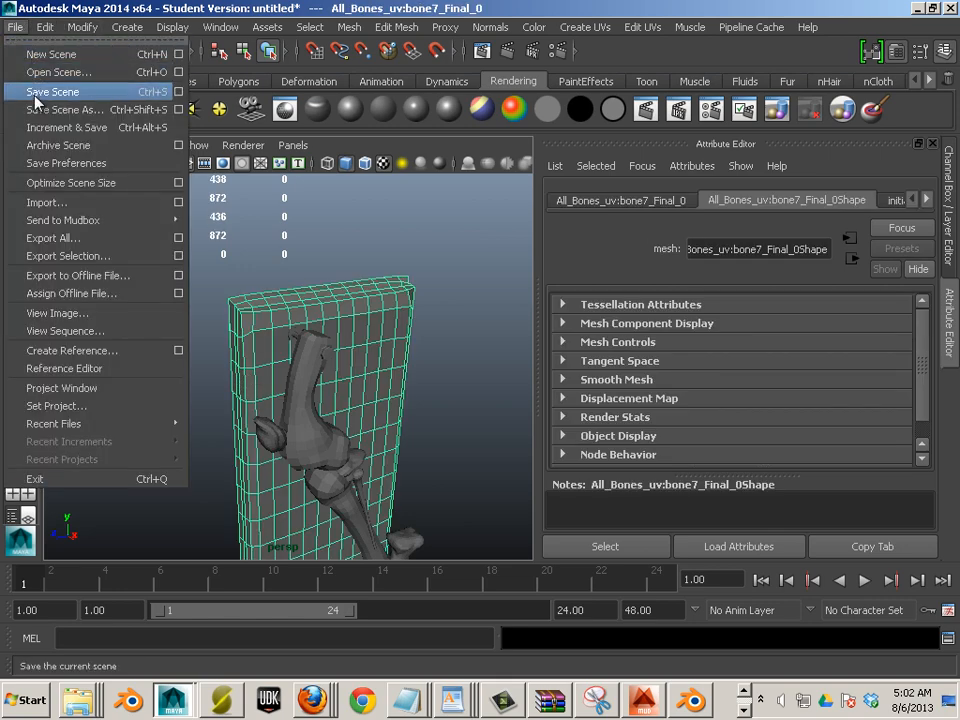
click(77, 414)
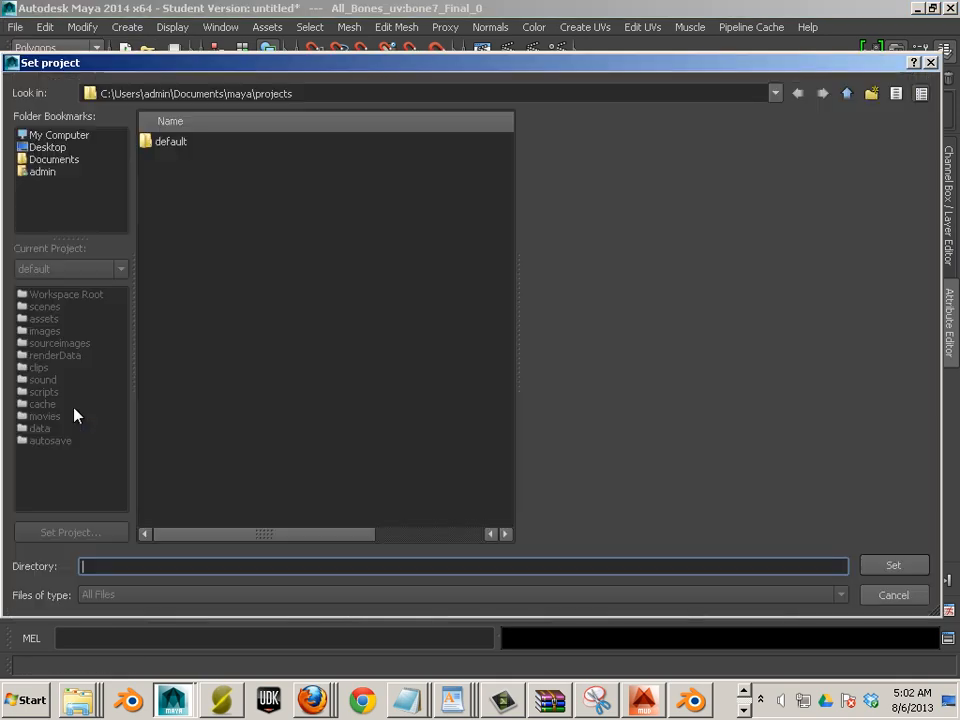
click(63, 149)
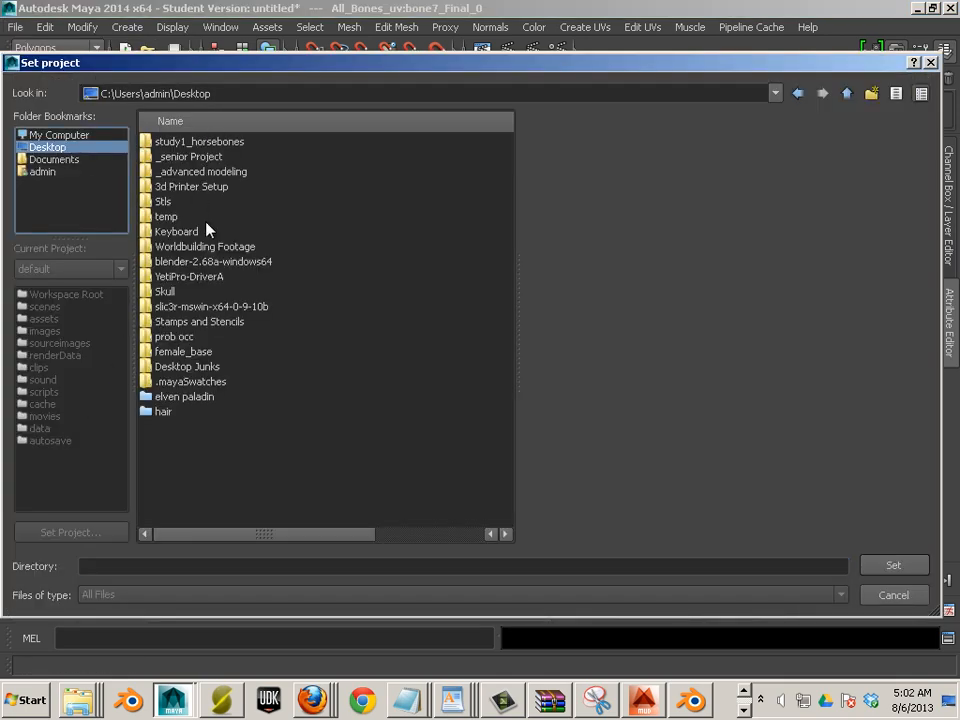
click(210, 154)
double_click(209, 143)
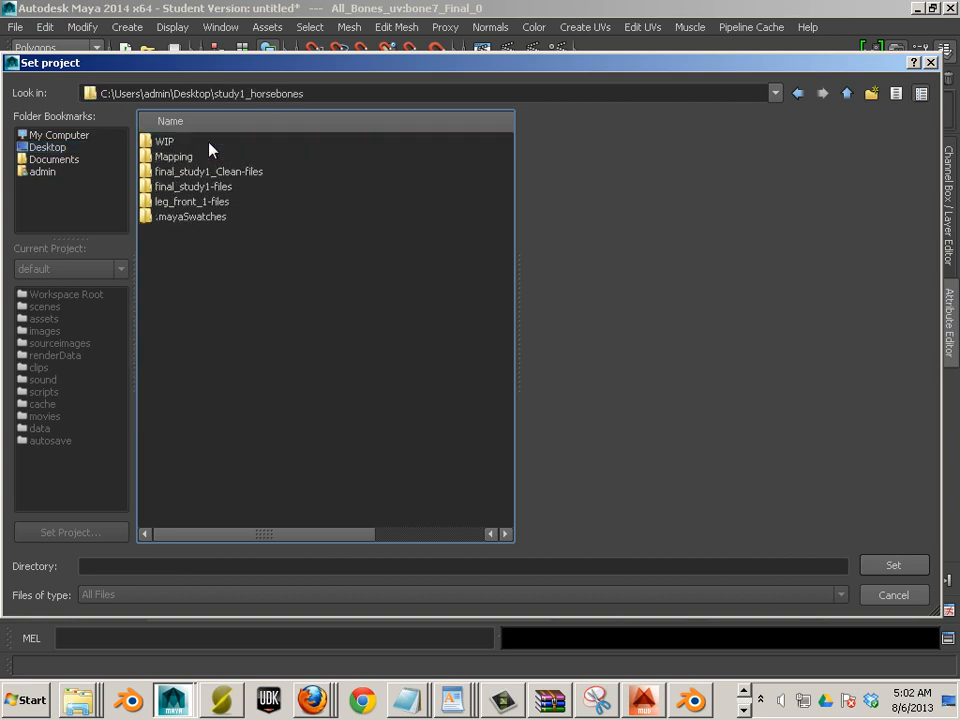
click(872, 94)
text(Final_project)
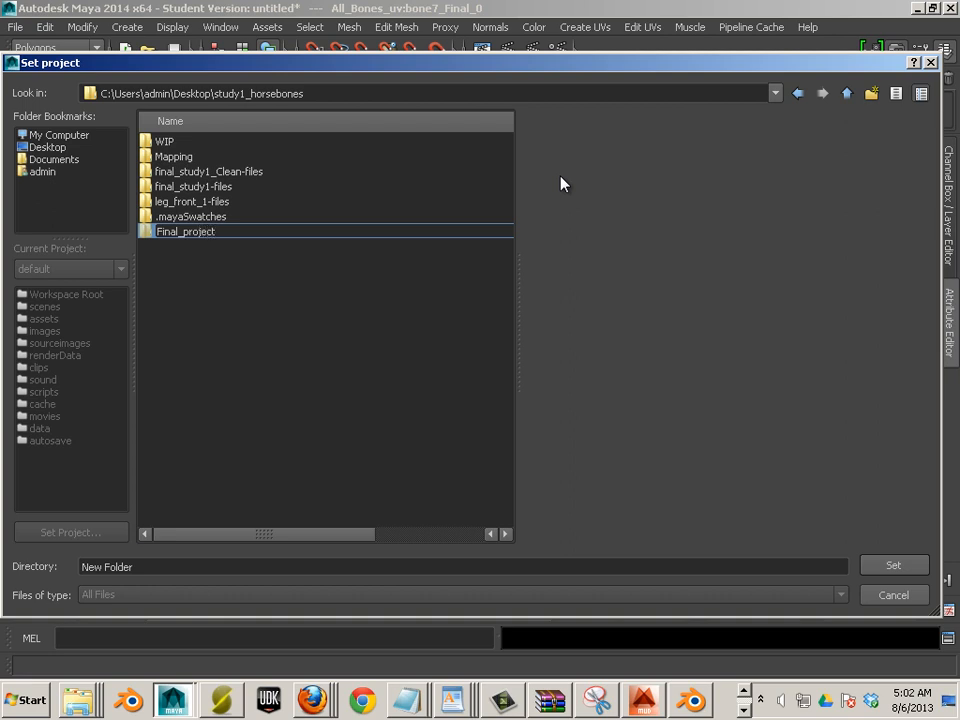
key(Return)
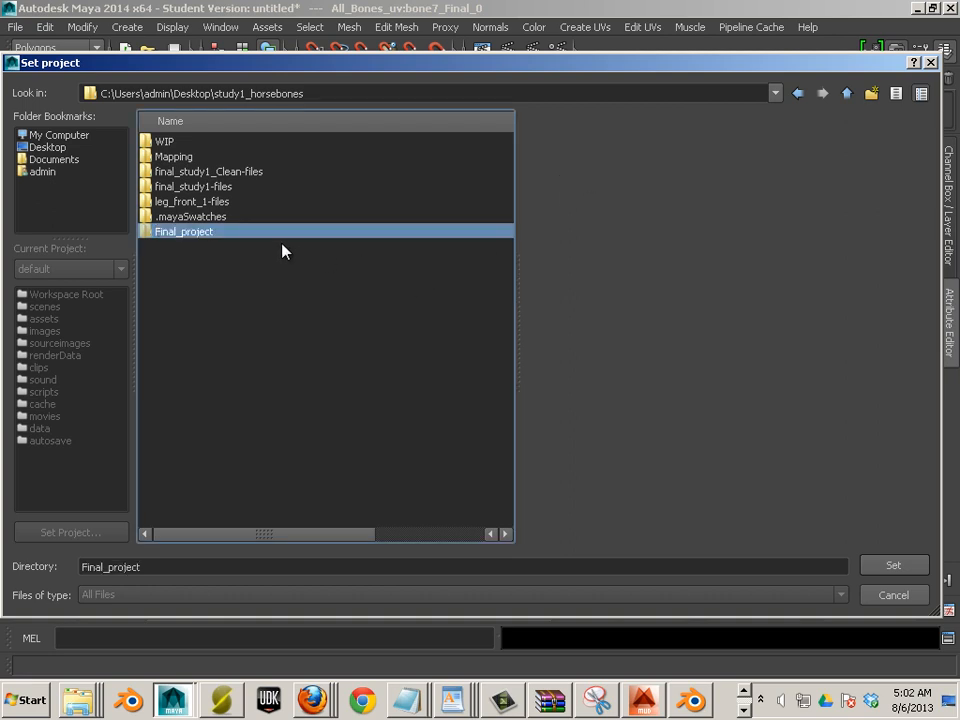
click(893, 566)
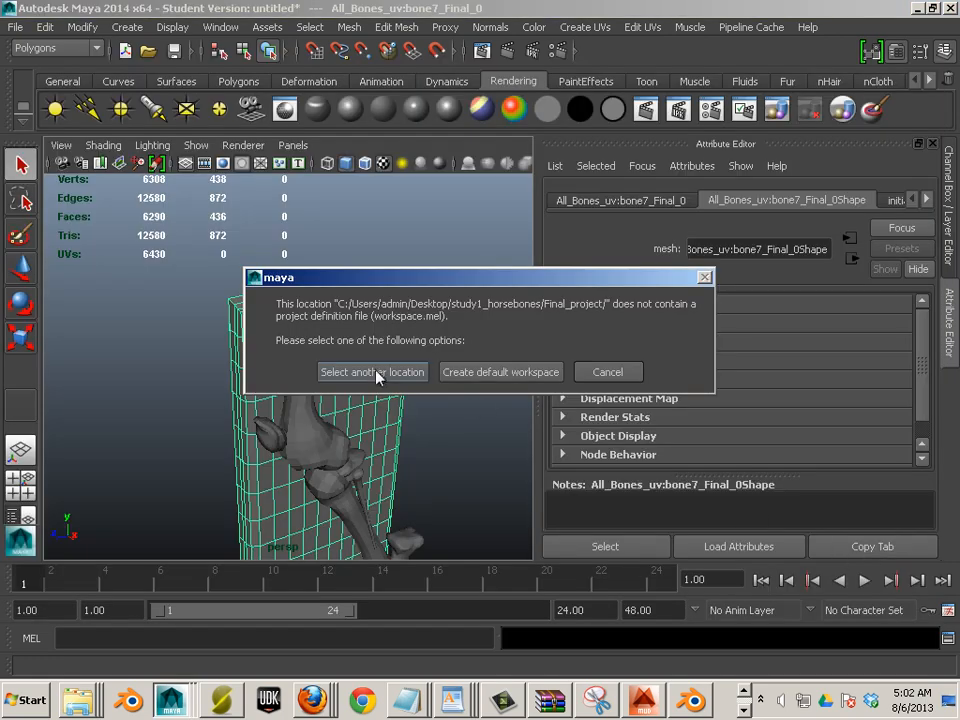
click(519, 374)
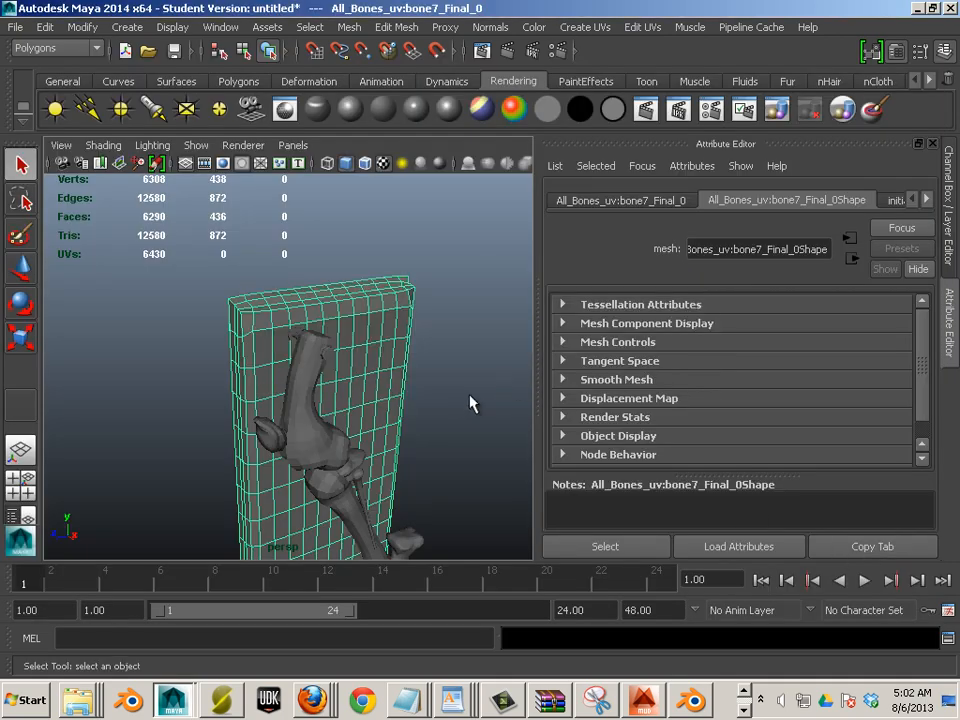
Step: Switch to Photoshop and save a non-interlaced PNG copy of the bone1.png normal map as Horse_nm in study1_horsebones/Final_project on the Desktop
click(742, 711)
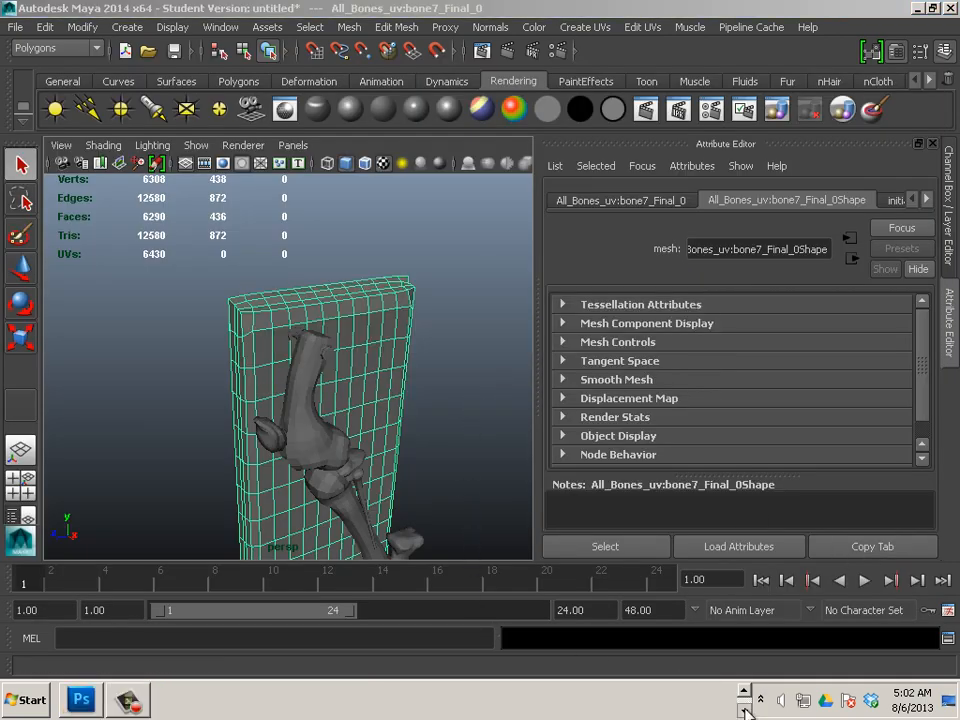
click(81, 700)
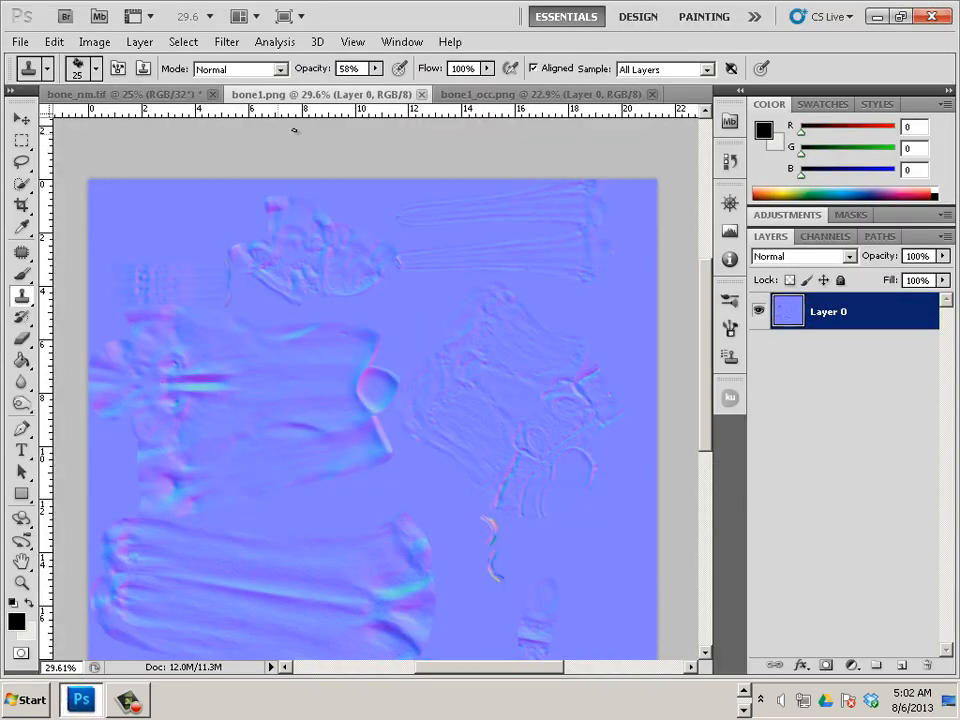
click(20, 41)
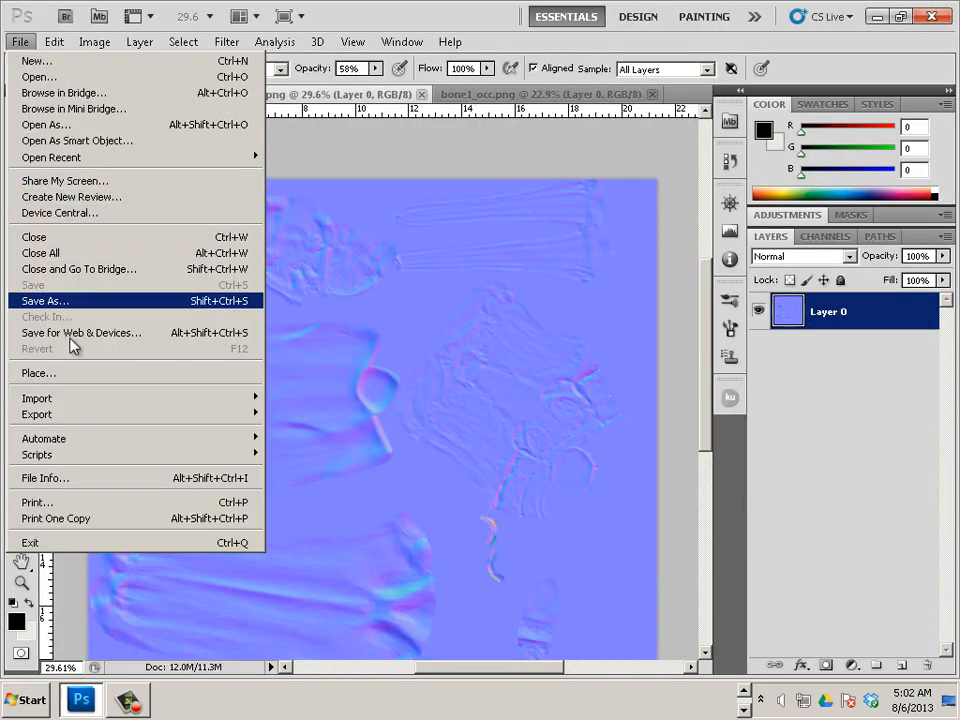
click(64, 301)
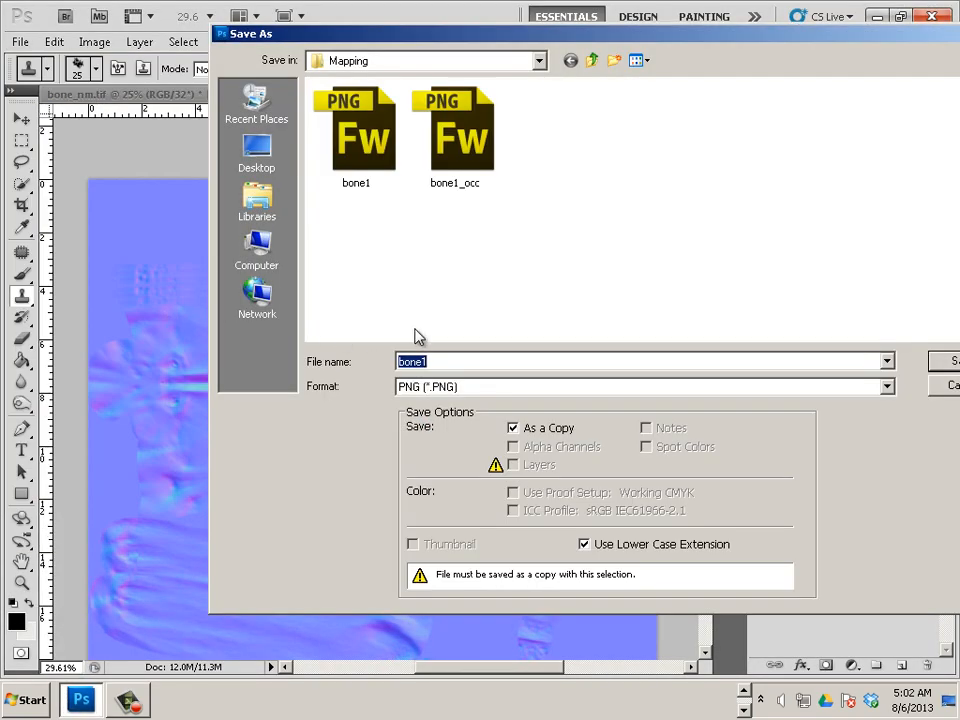
click(256, 152)
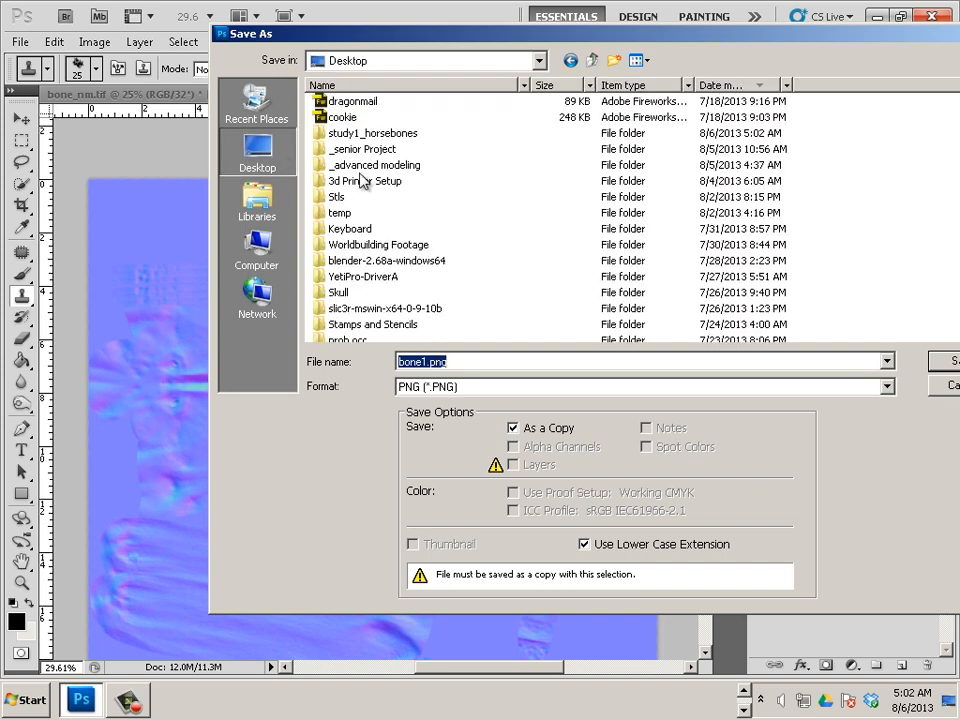
double_click(385, 133)
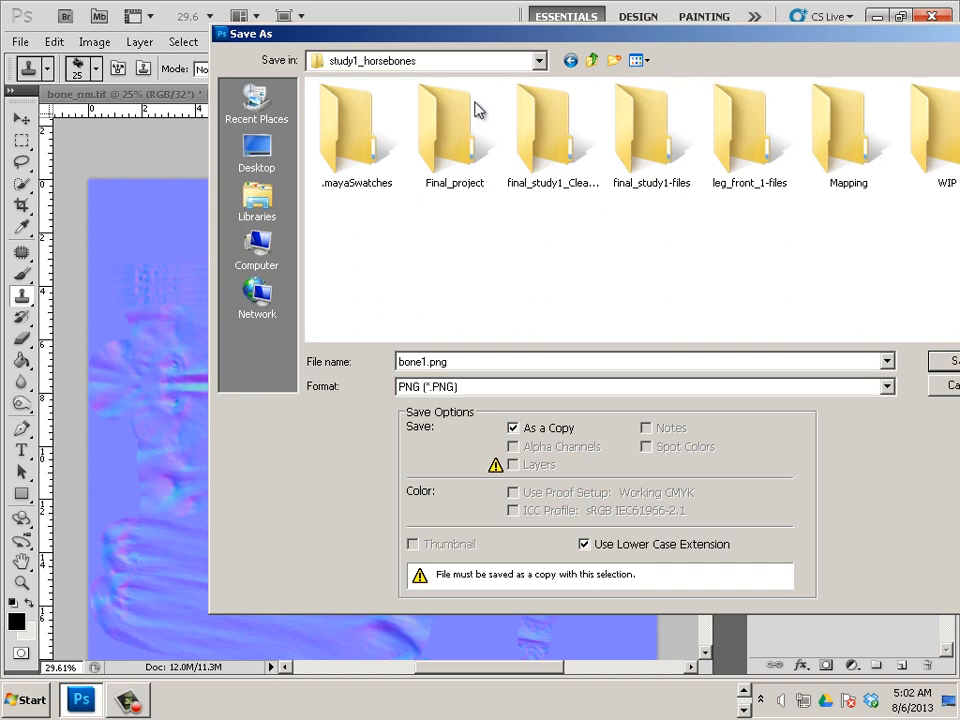
double_click(447, 130)
double_click(479, 361)
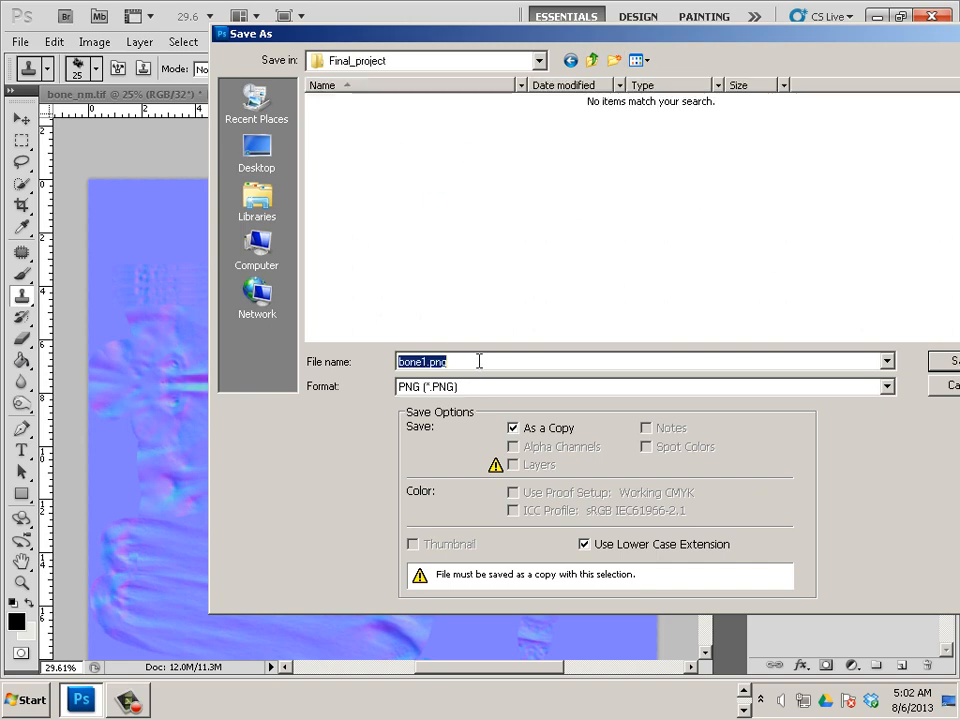
text(Horse_nm)
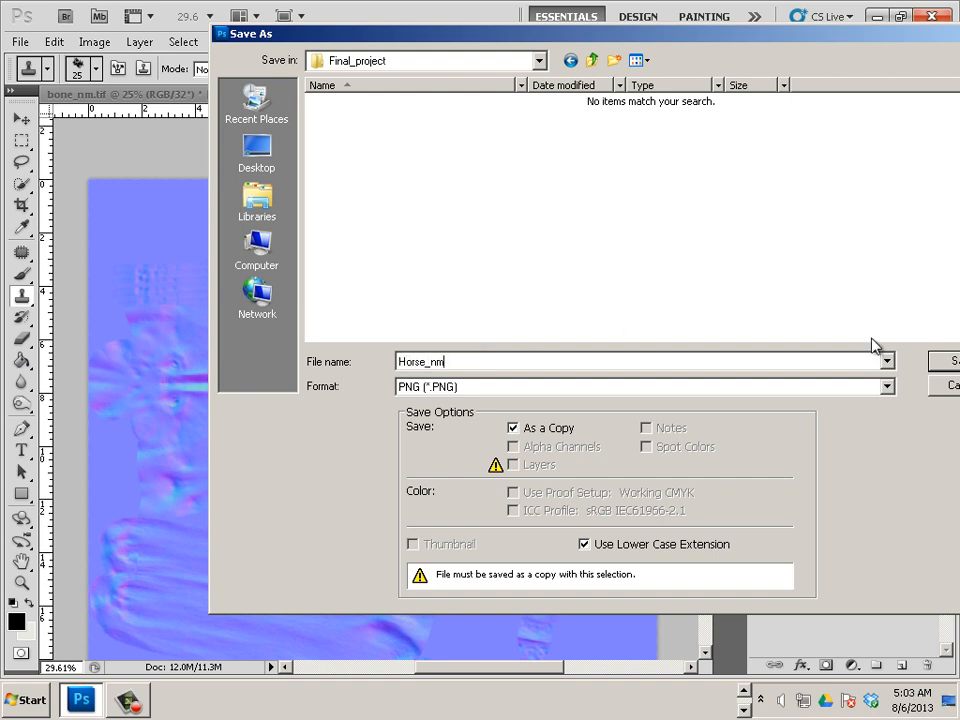
click(944, 362)
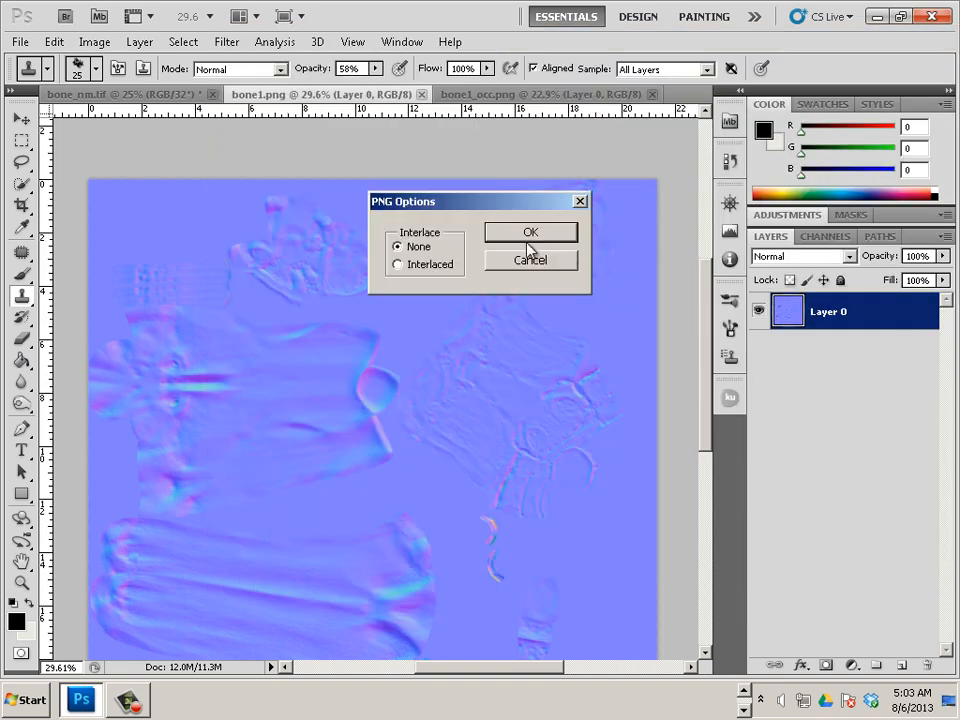
click(528, 240)
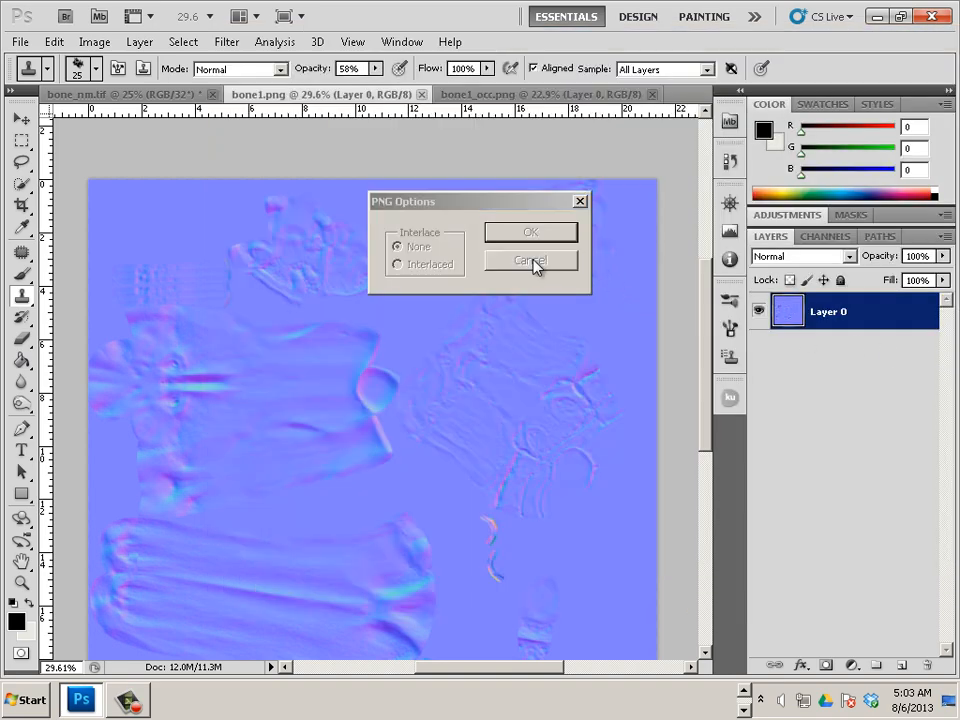
Step: Save the normal map as a 24 bits/pixel Targa file named horse_nm in Final_project, and bring up the bone1_occ.png document
click(18, 41)
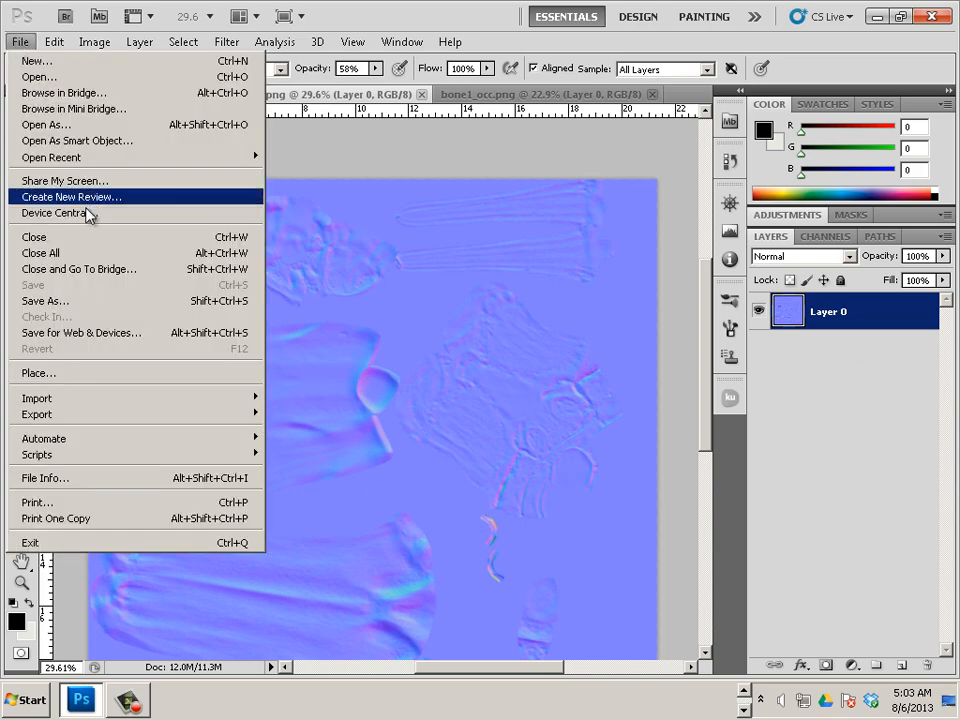
click(80, 301)
click(463, 388)
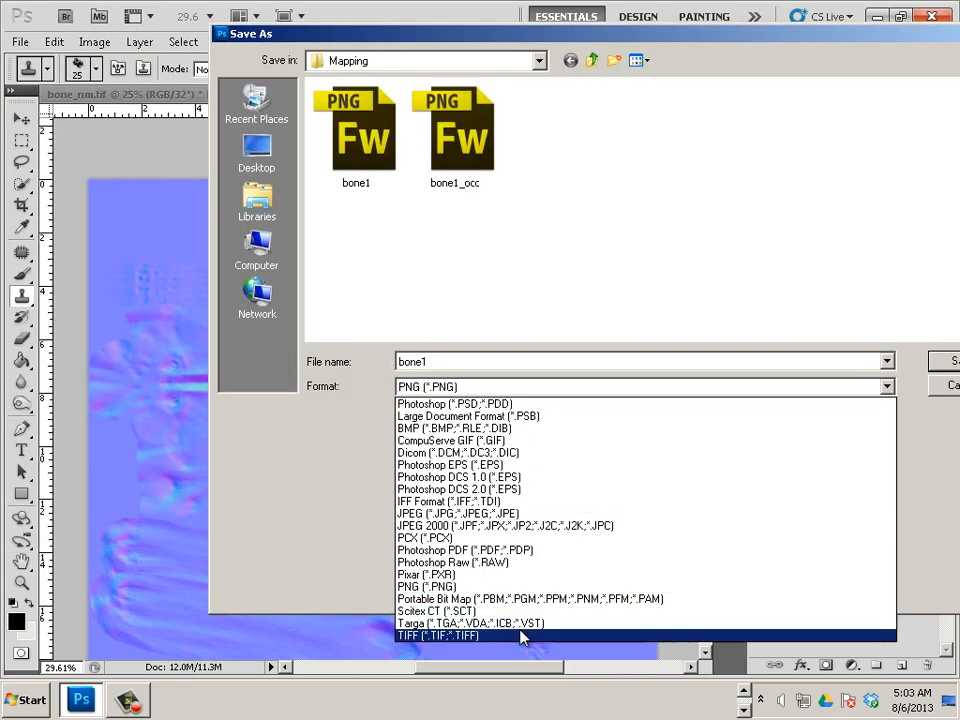
click(505, 623)
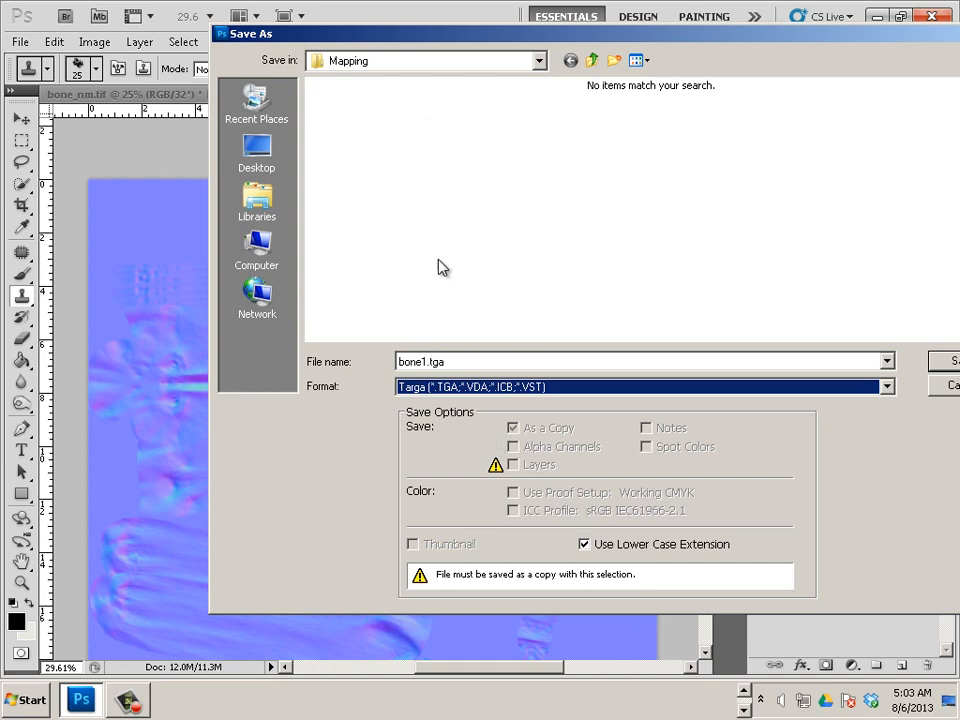
click(487, 63)
scroll(397, 250, up, 5)
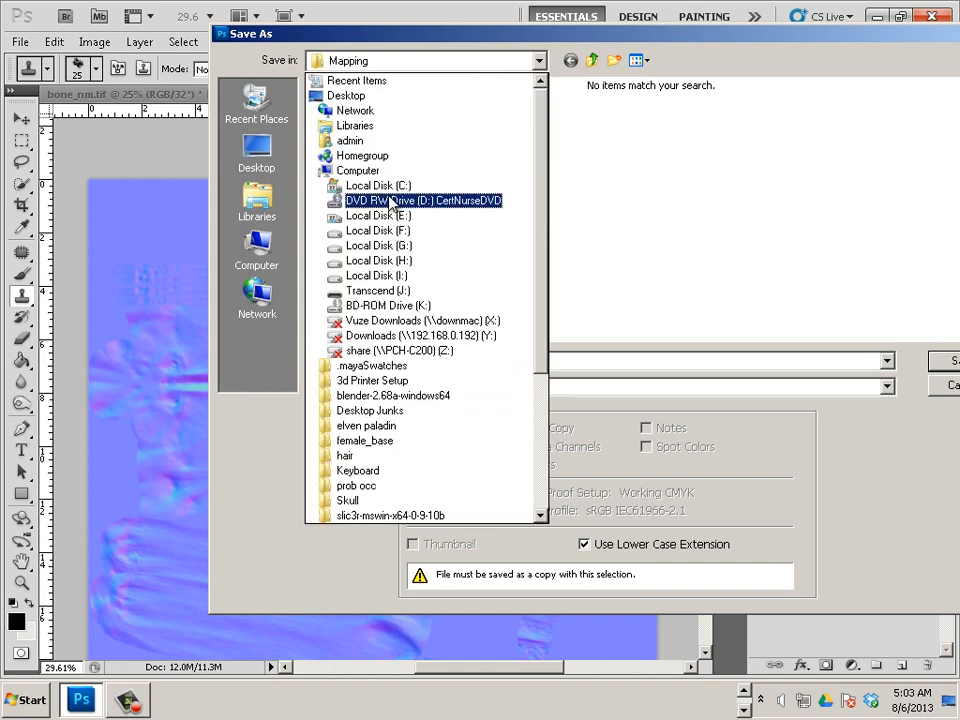
click(347, 95)
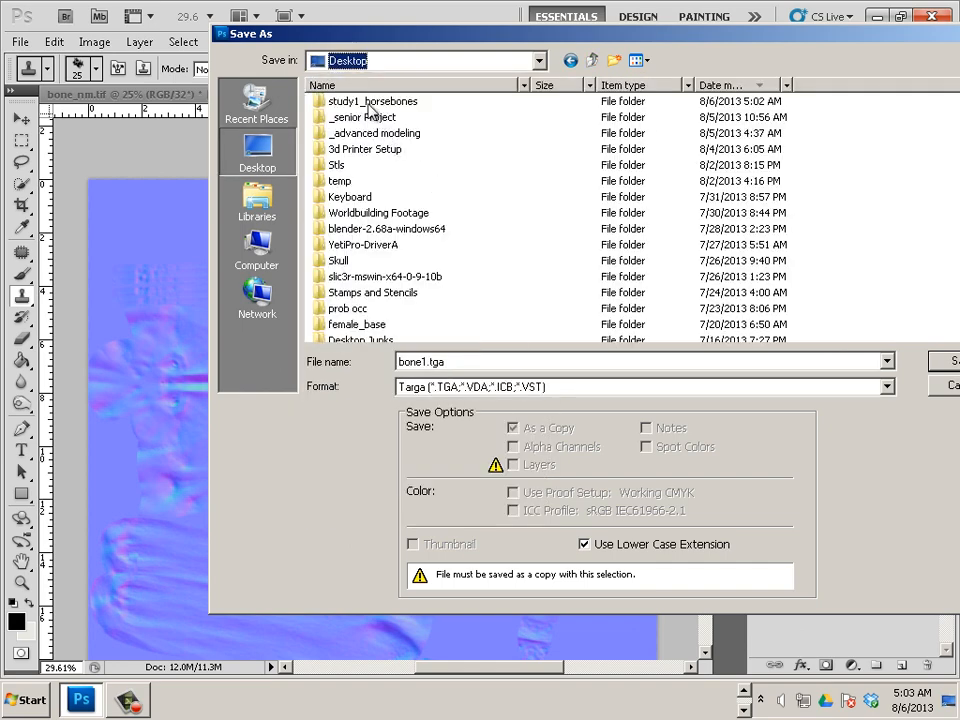
double_click(372, 103)
click(430, 172)
double_click(430, 172)
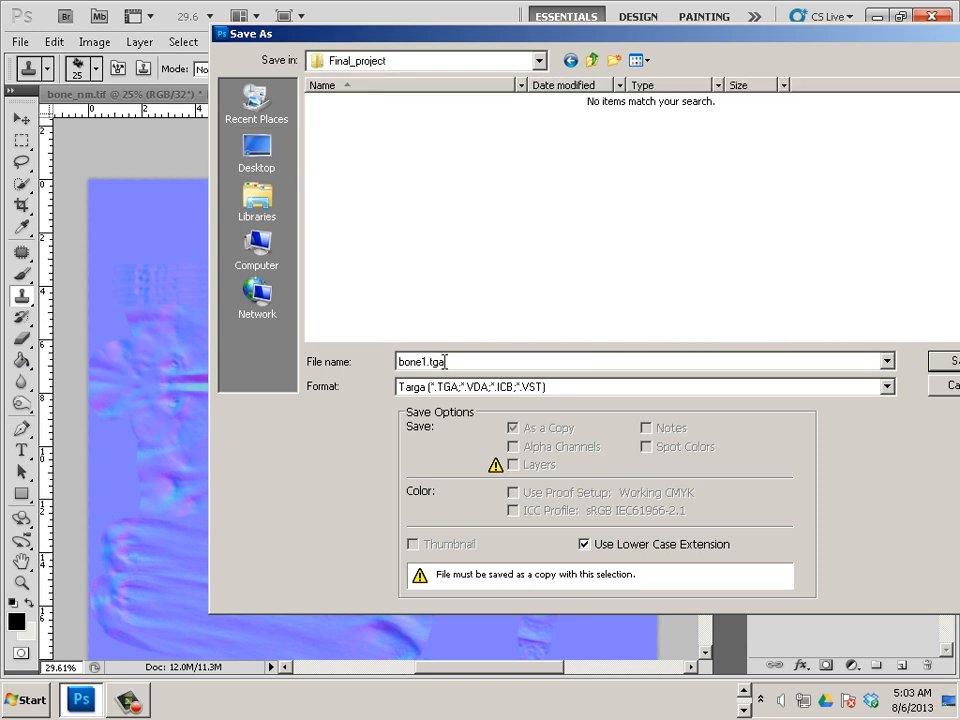
click(461, 362)
text(horse_nm)
click(950, 363)
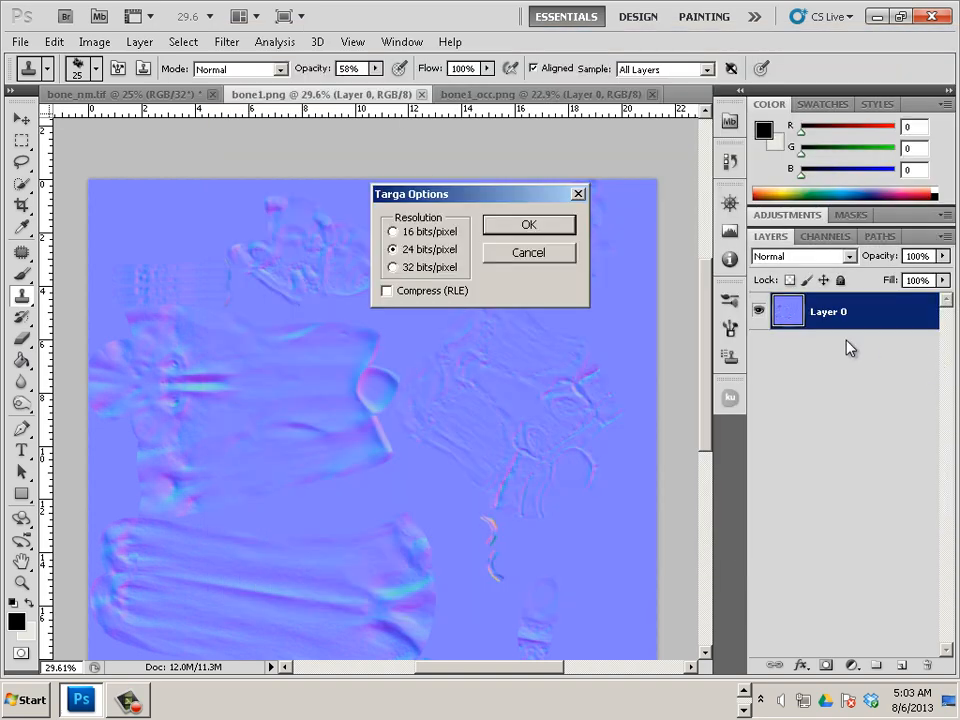
click(508, 222)
key(ctrl+Tab)
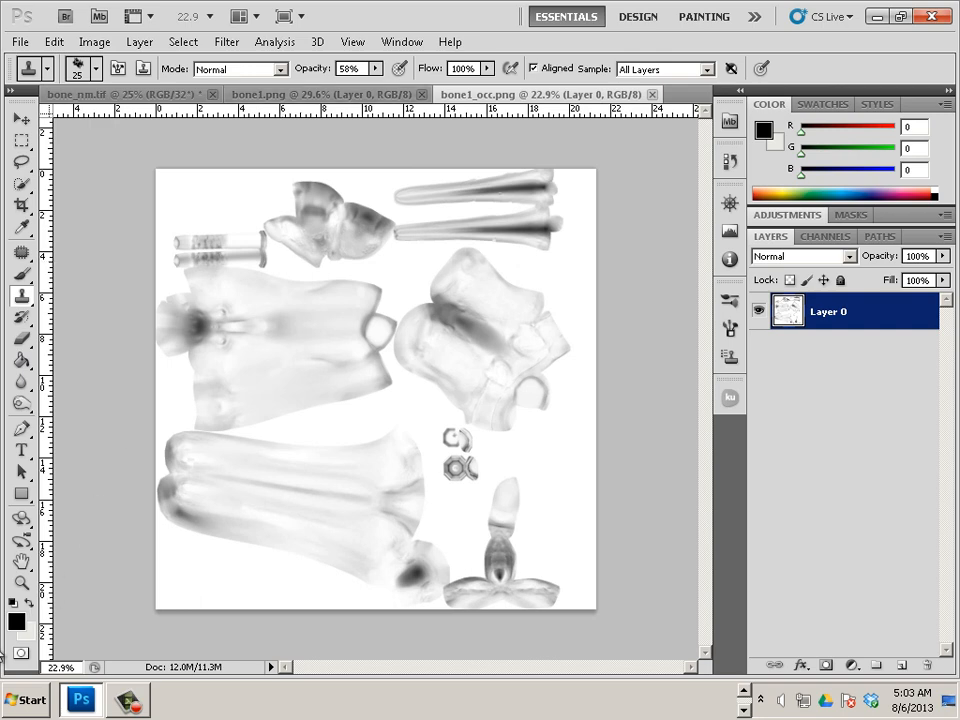
Step: Open Firefox and search Google Images for "bone"
click(22, 700)
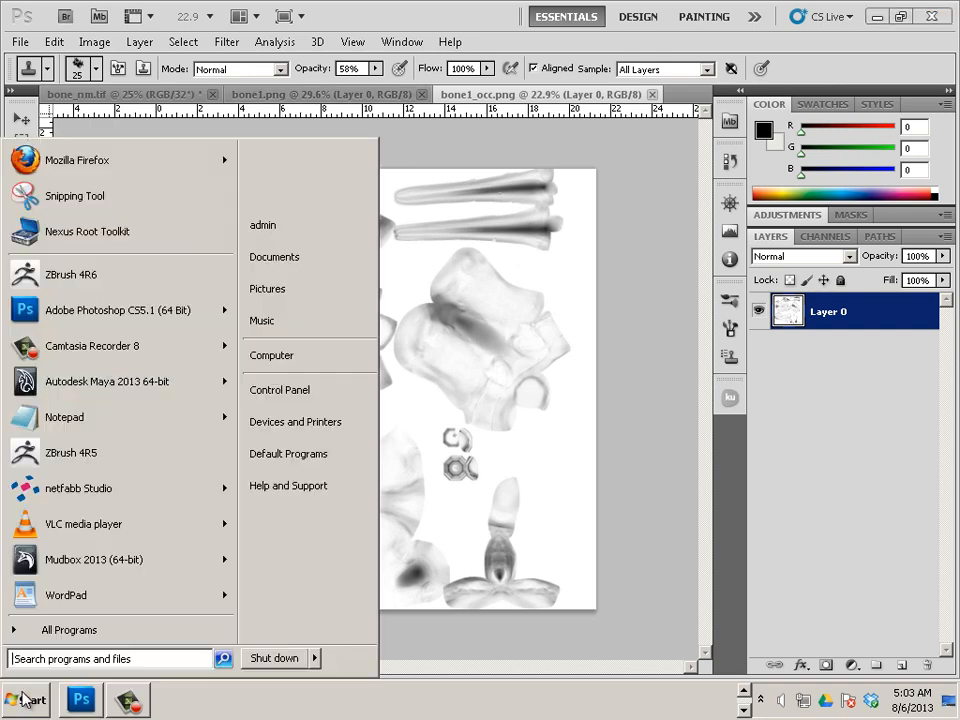
click(65, 160)
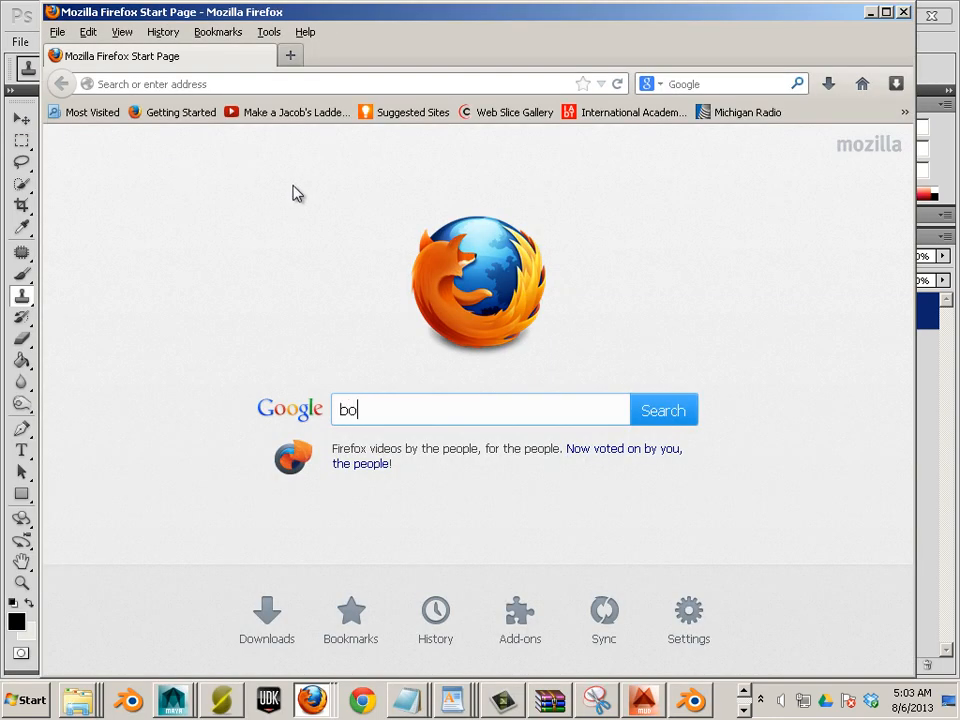
text(bone)
key(Return)
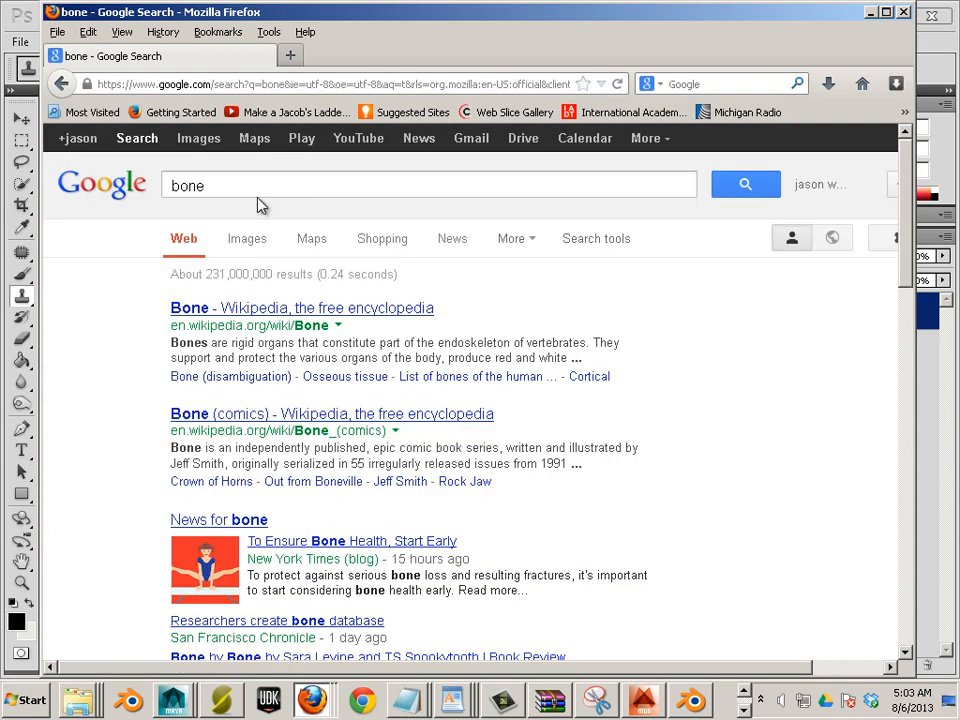
click(262, 242)
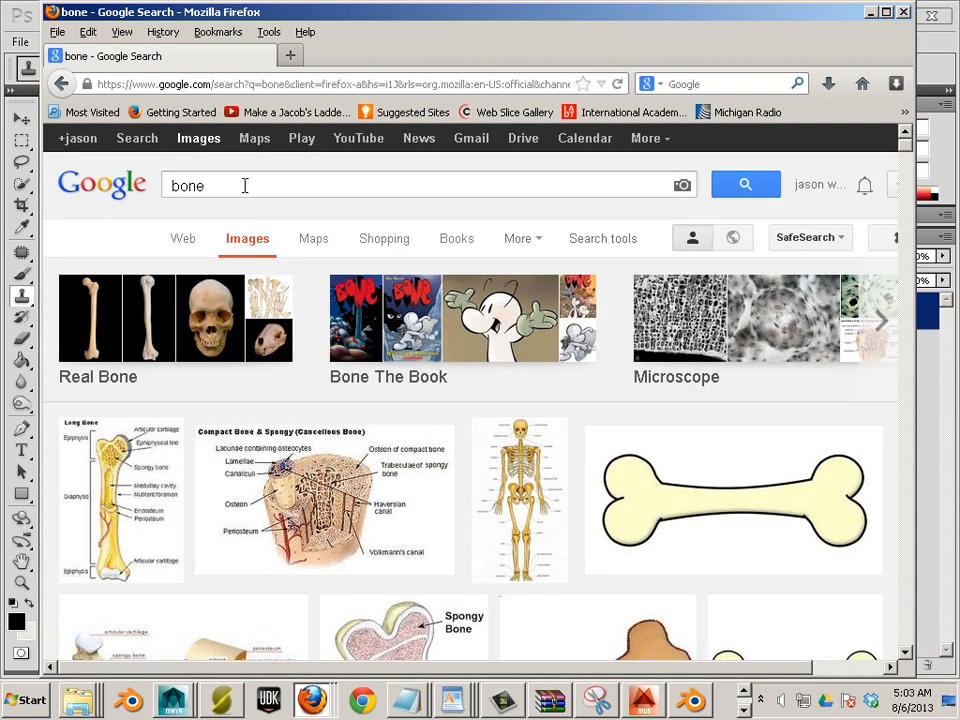
Step: Refine the image search to "bone texture" and look through the results for usable bone surface textures
click(236, 185)
text(t)
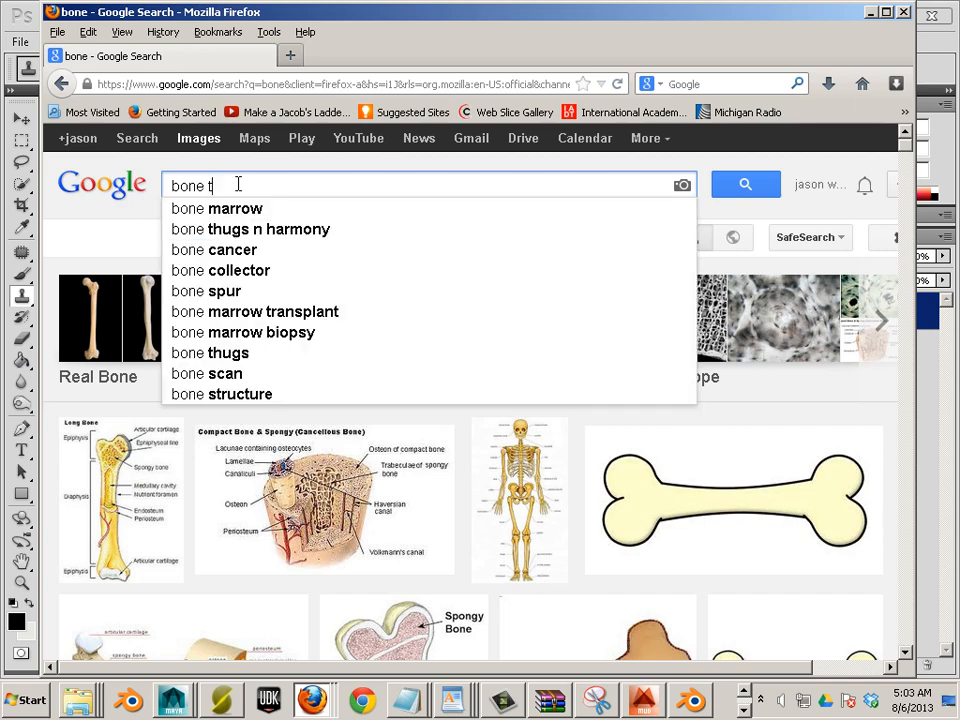
text(exture)
key(Return)
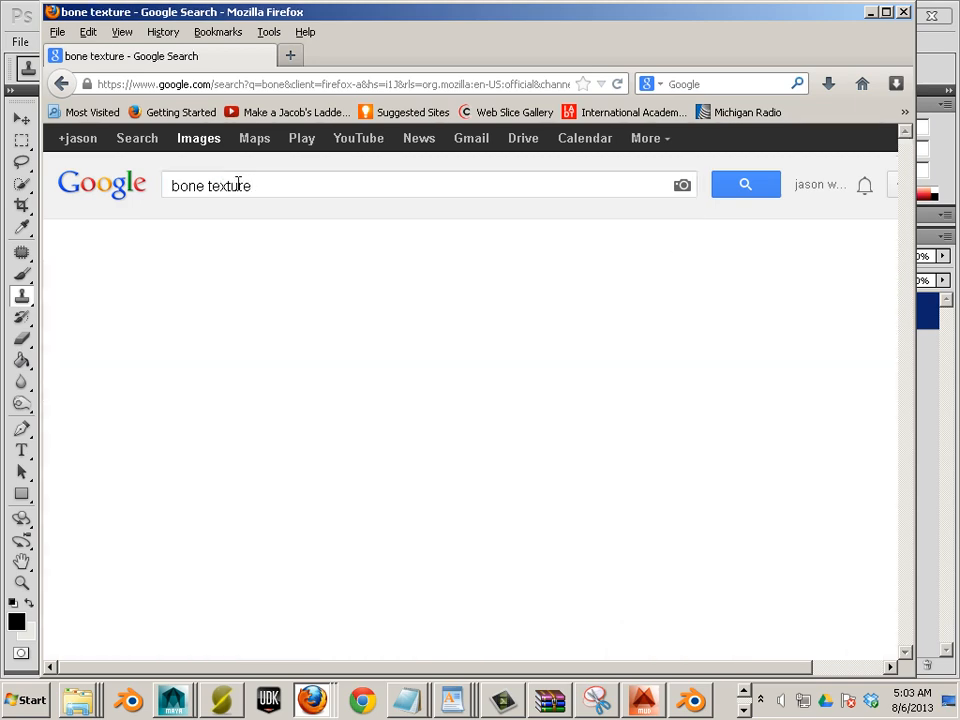
scroll(313, 236, down, 5)
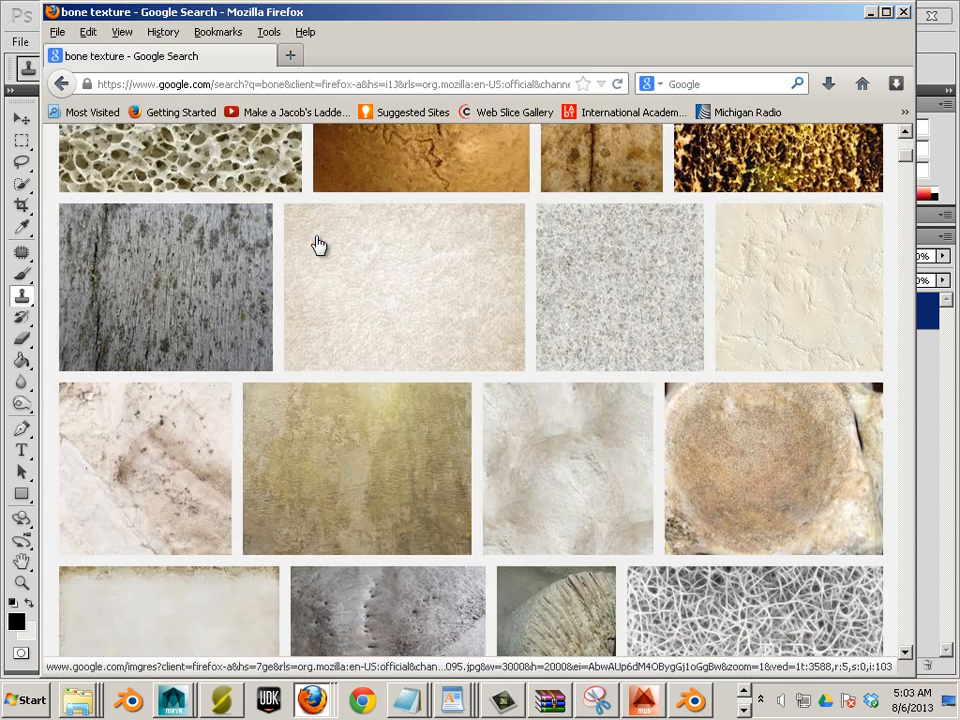
scroll(320, 237, down, 4)
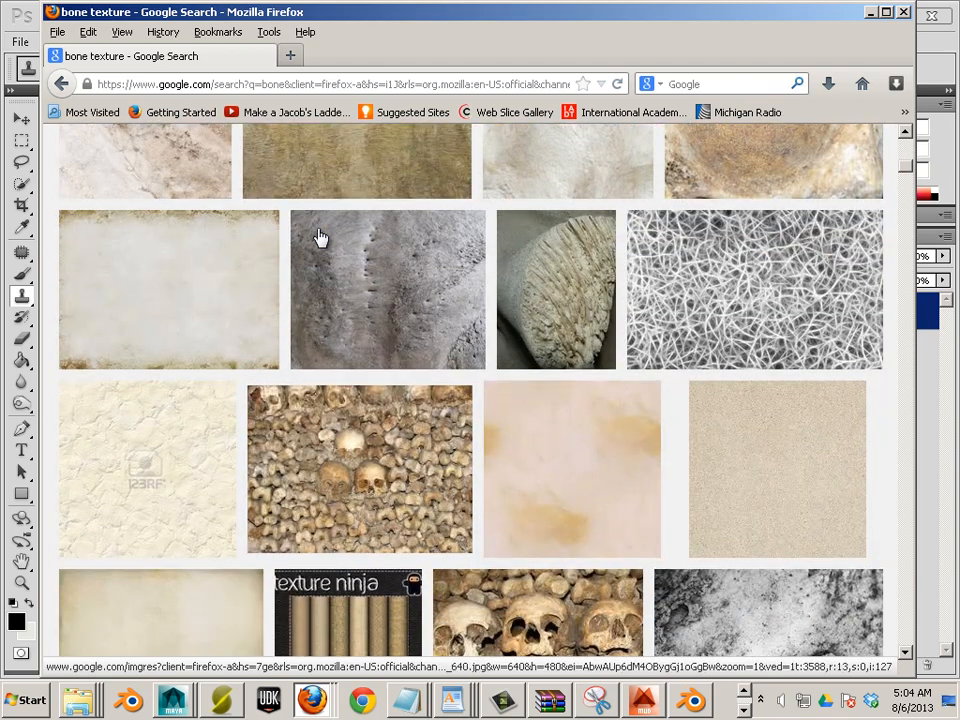
scroll(320, 237, down, 4)
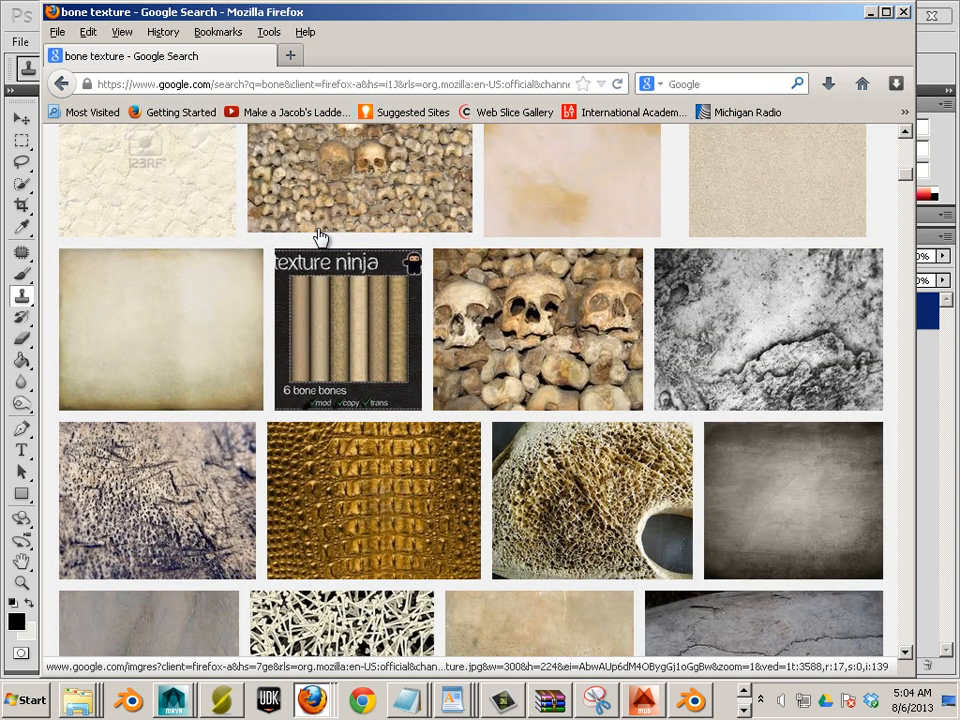
scroll(318, 236, down, 5)
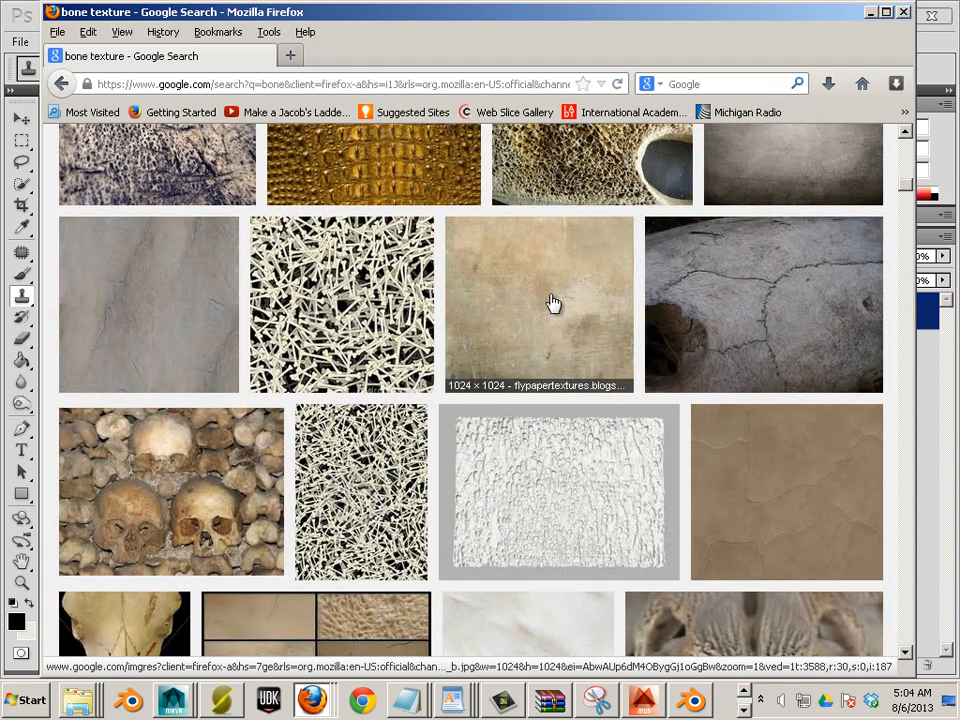
scroll(242, 242, up, 13)
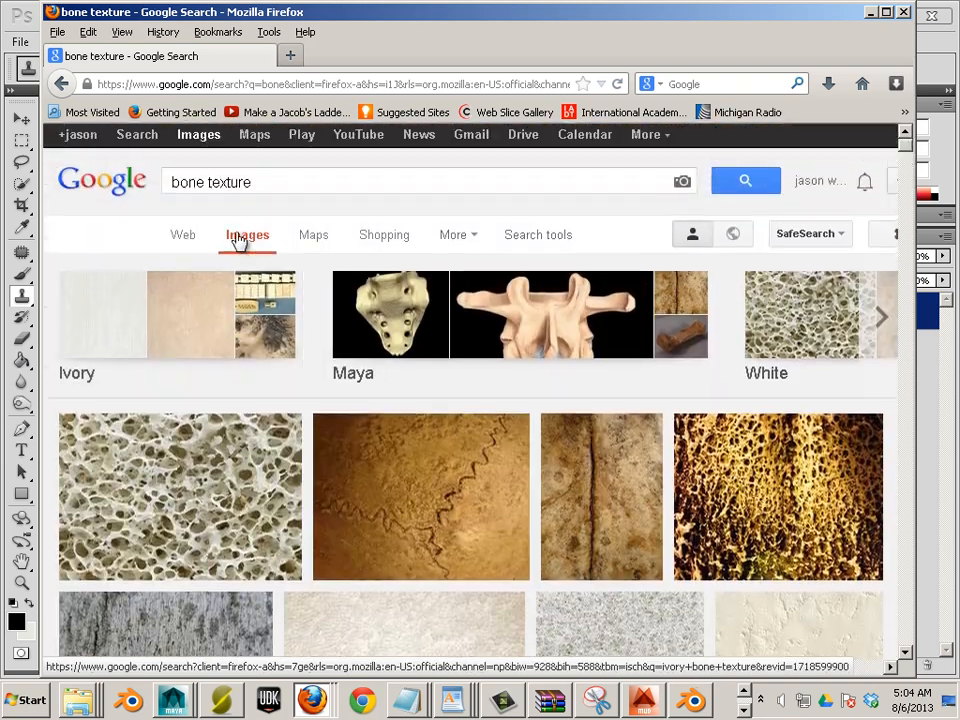
Step: Filter the bone texture images by a larger-than size limit and look through the high-resolution results
click(552, 244)
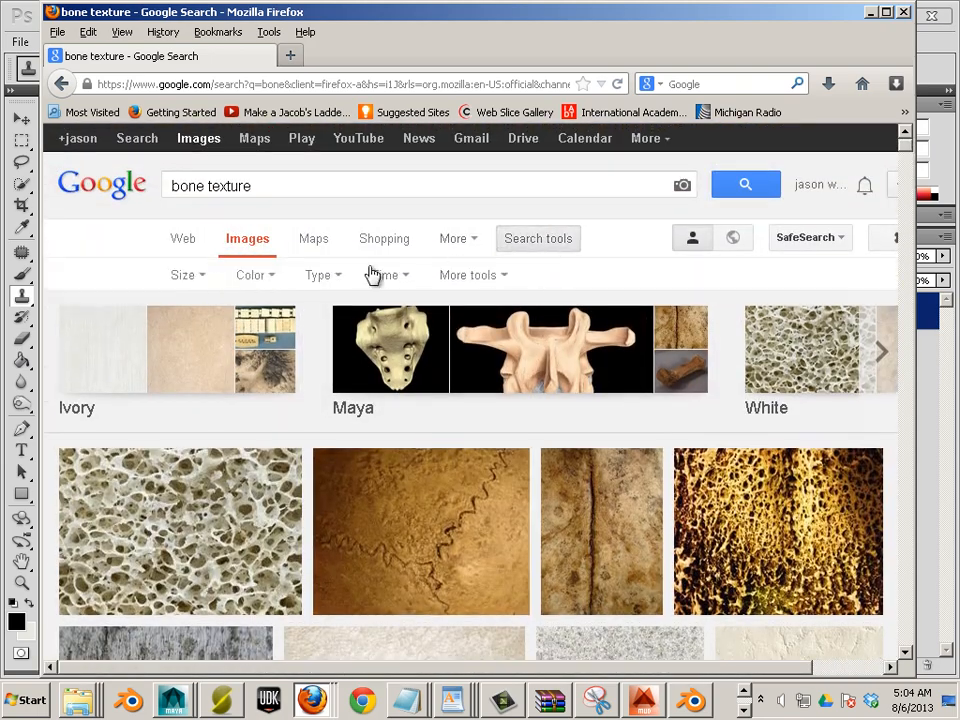
click(203, 280)
mouse_move(221, 420)
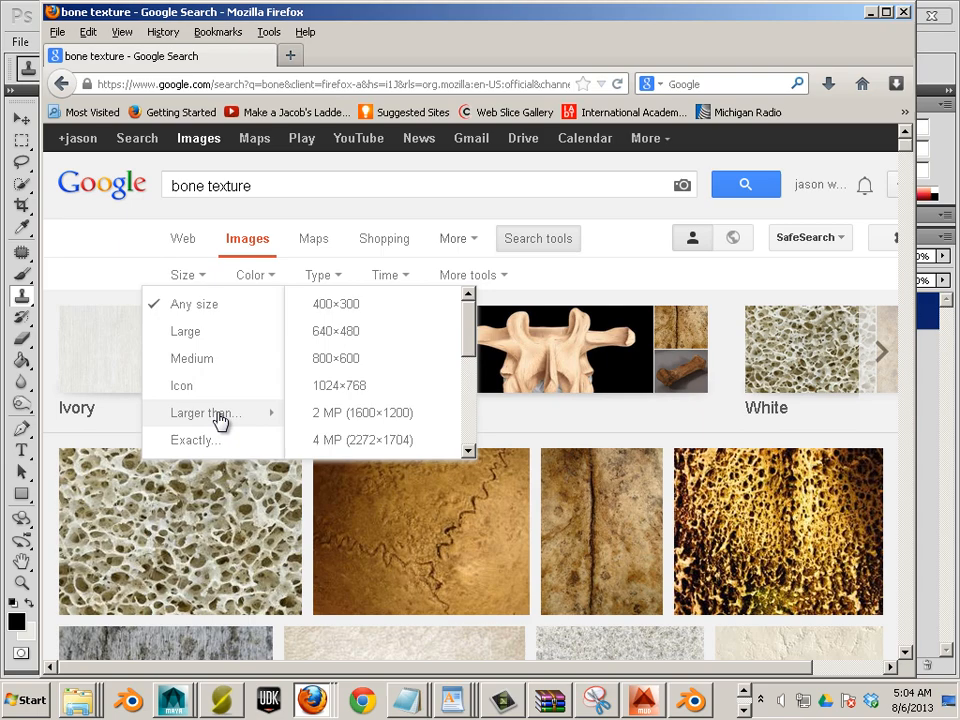
scroll(370, 402, down, 4)
click(368, 399)
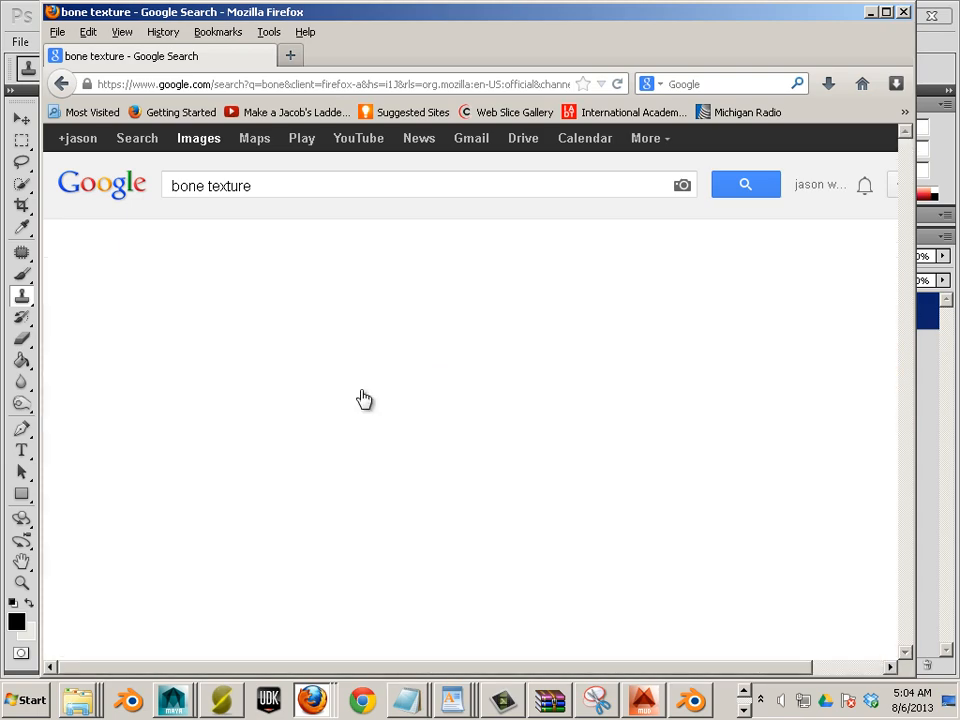
scroll(355, 390, down, 8)
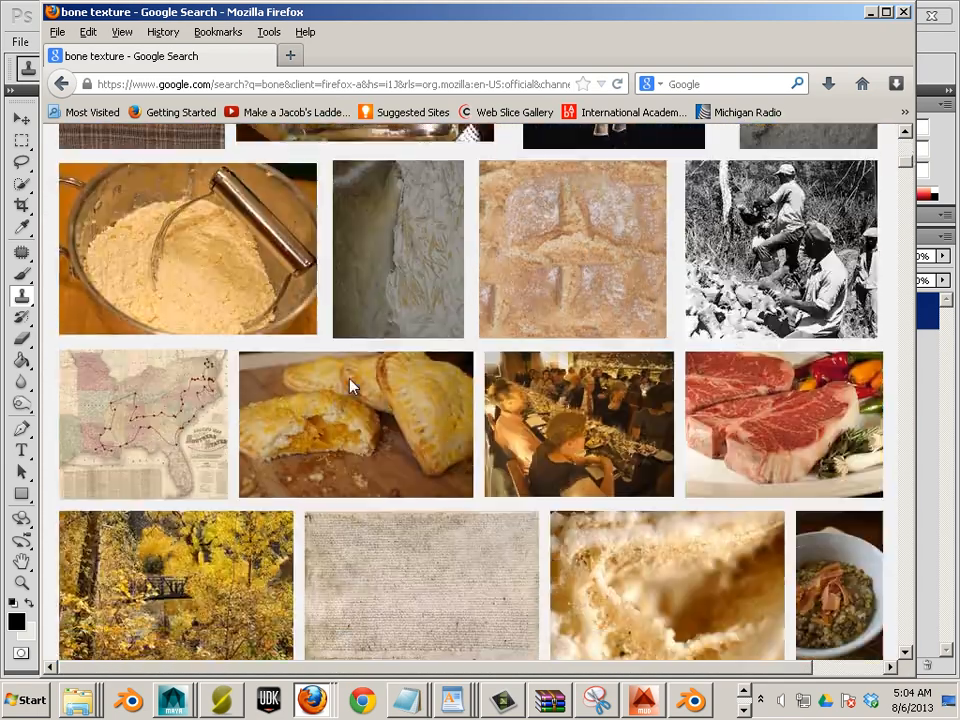
scroll(352, 387, down, 10)
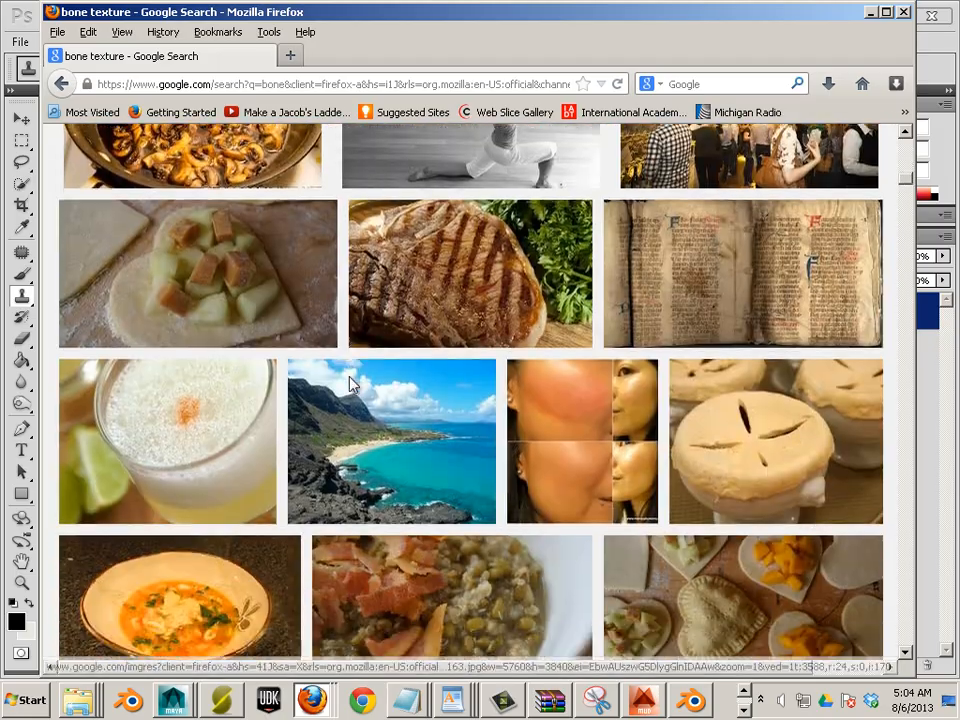
scroll(350, 387, down, 10)
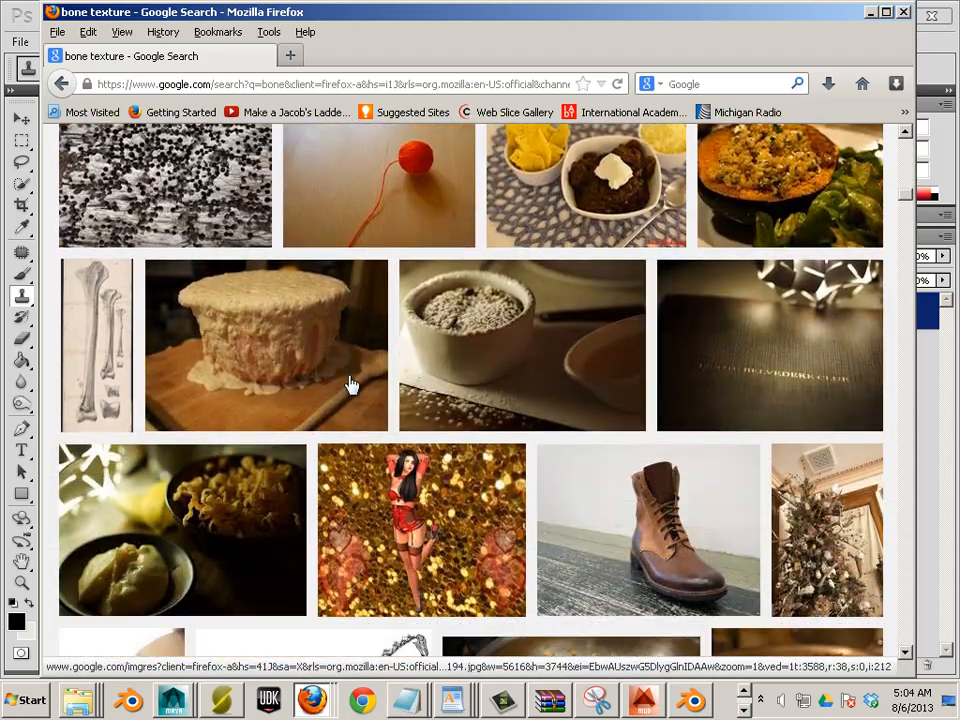
Step: Limit the bone texture images to larger than 8 MP, look through them, preview the pale beige texture, and return to the previous results
key(Home)
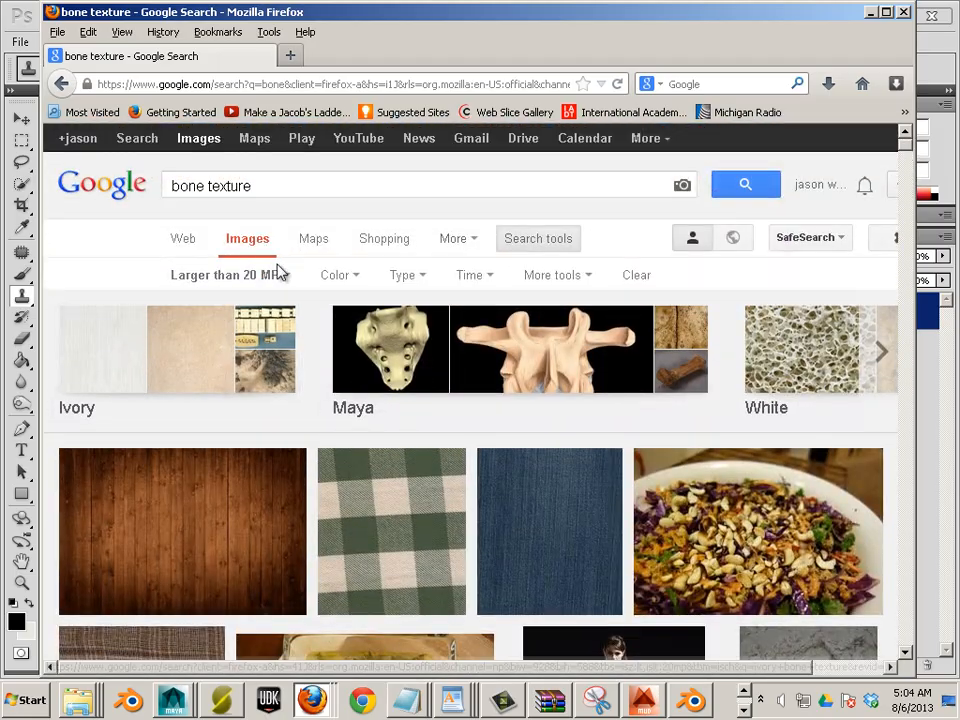
click(288, 276)
mouse_move(291, 420)
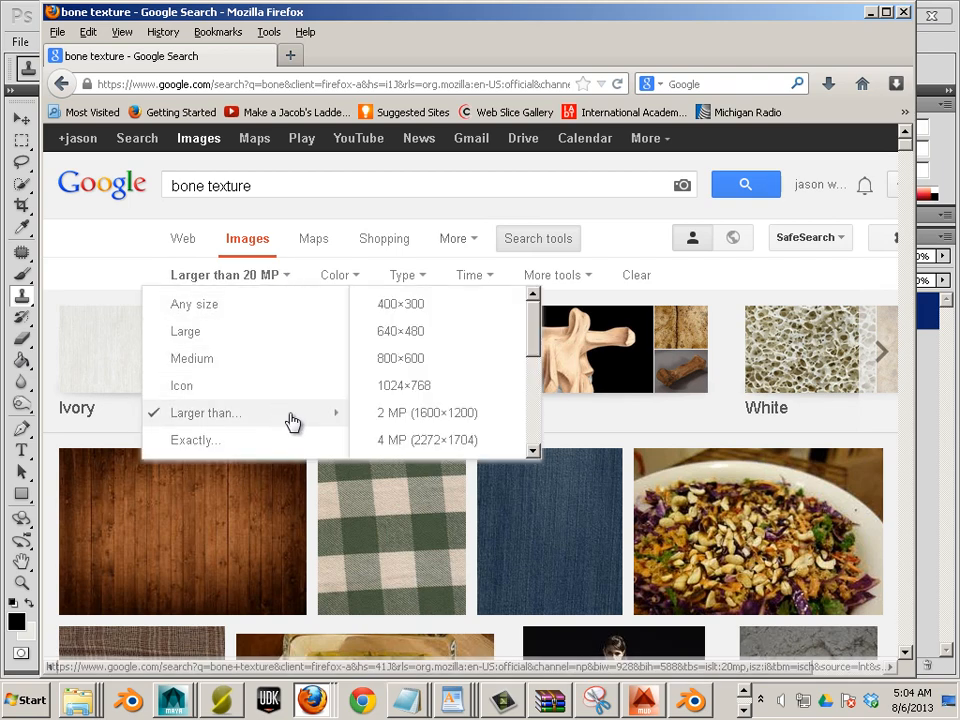
scroll(410, 418, down, 3)
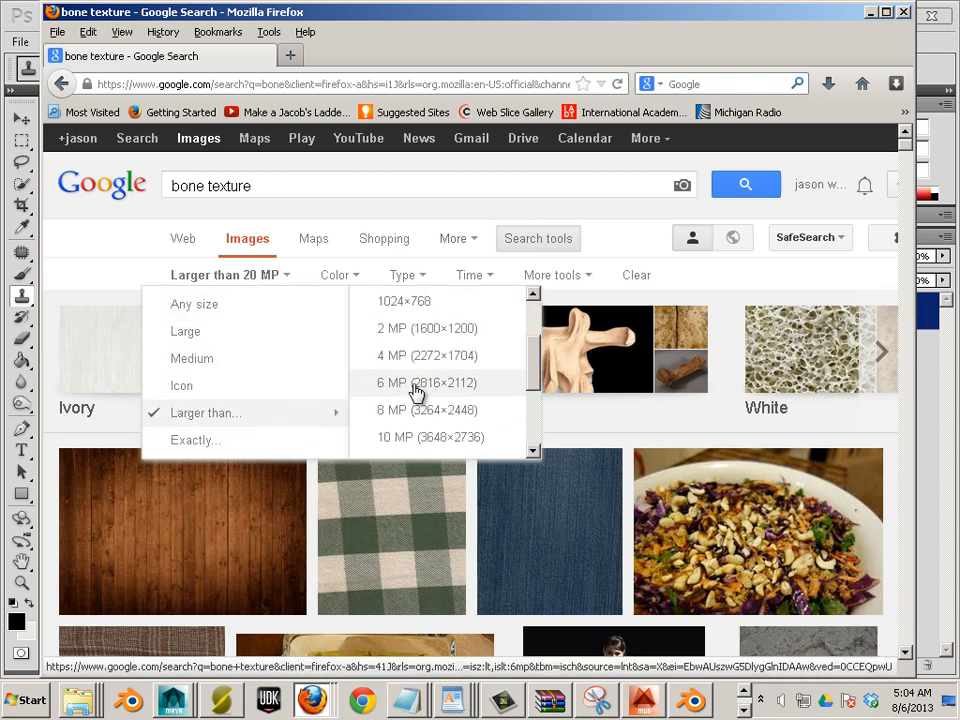
click(417, 411)
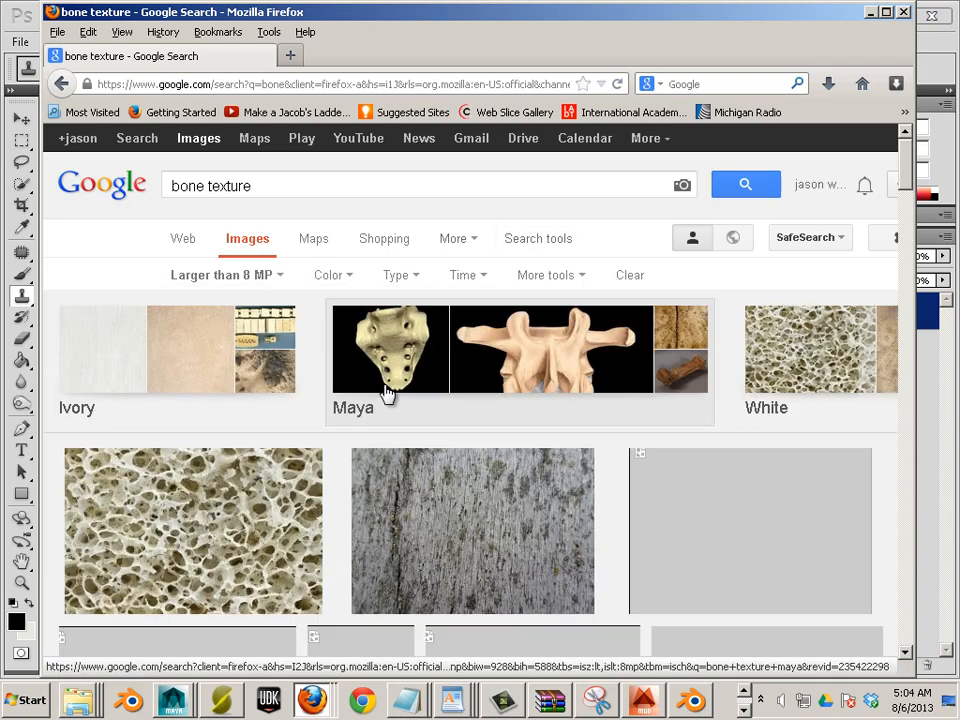
scroll(384, 388, down, 3)
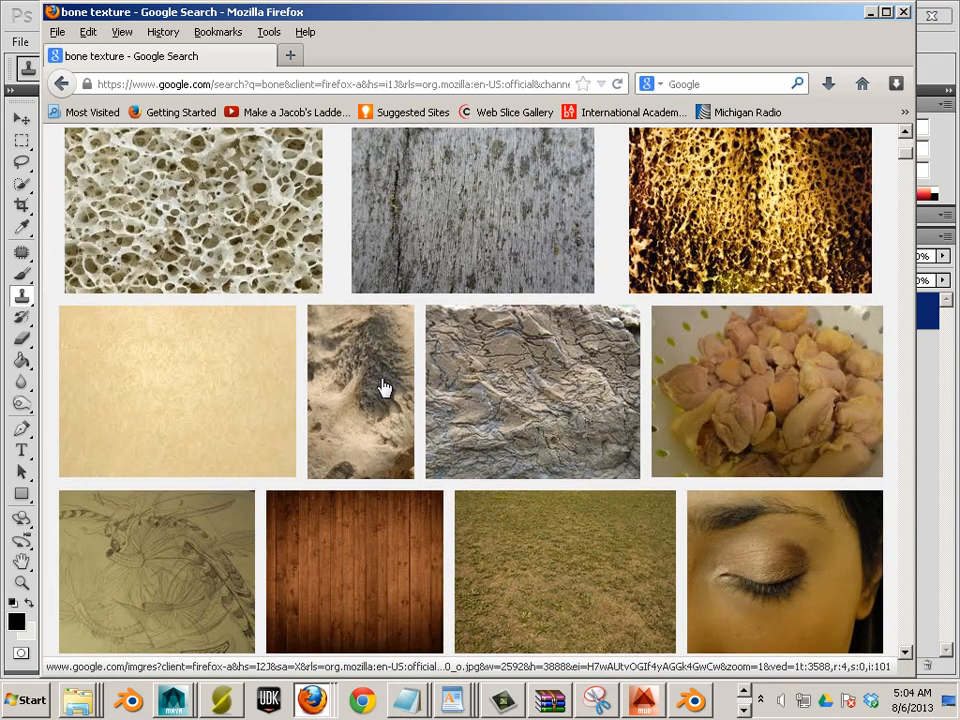
scroll(383, 388, down, 5)
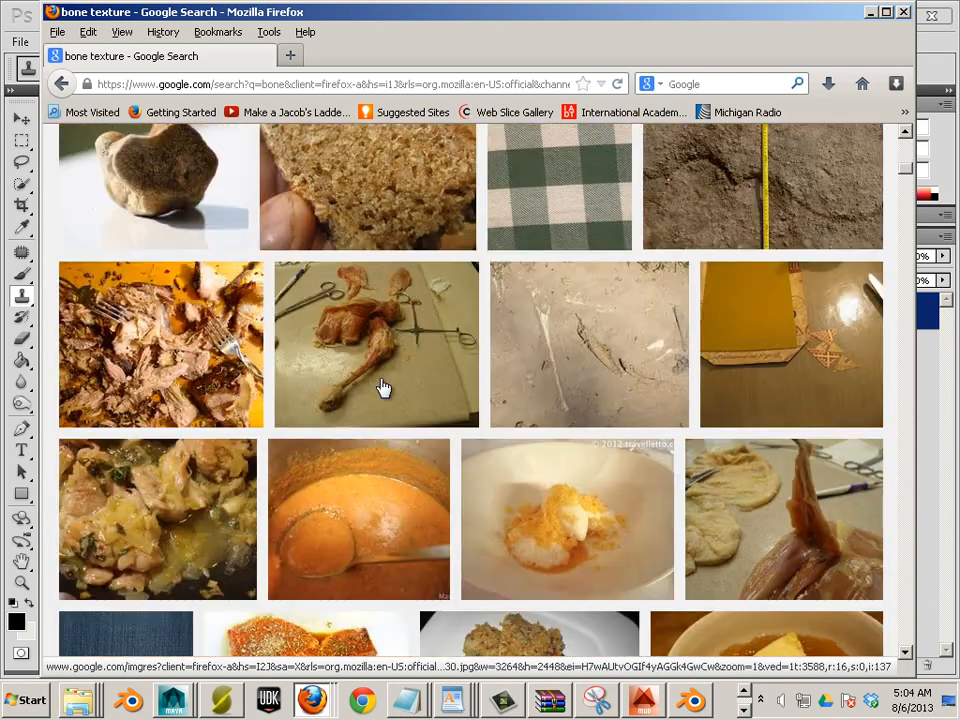
scroll(383, 388, down, 2)
scroll(383, 388, up, 10)
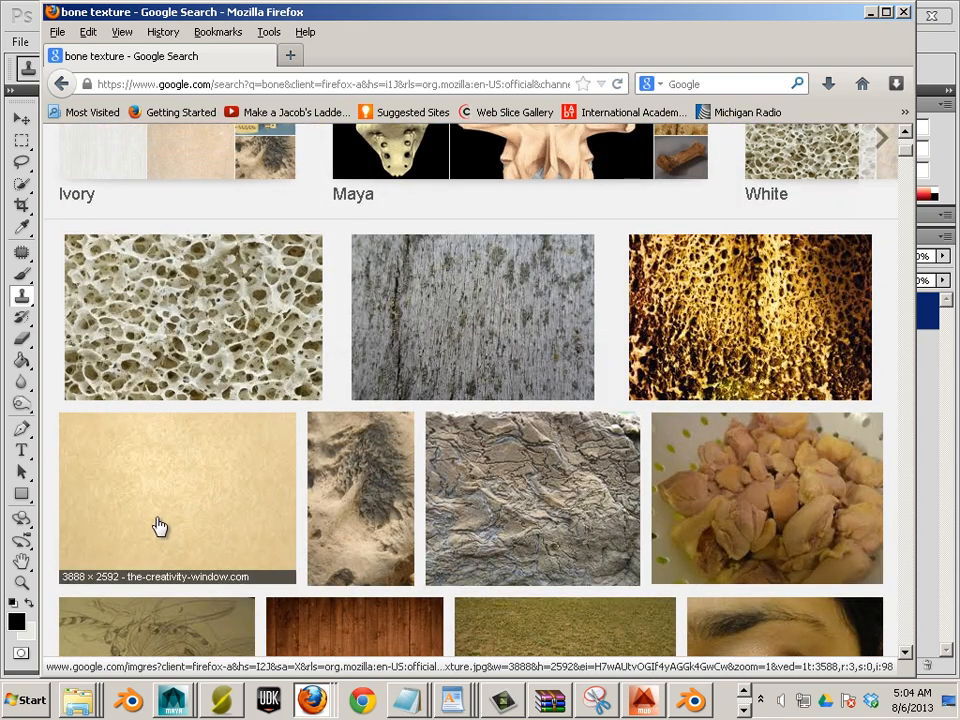
click(193, 535)
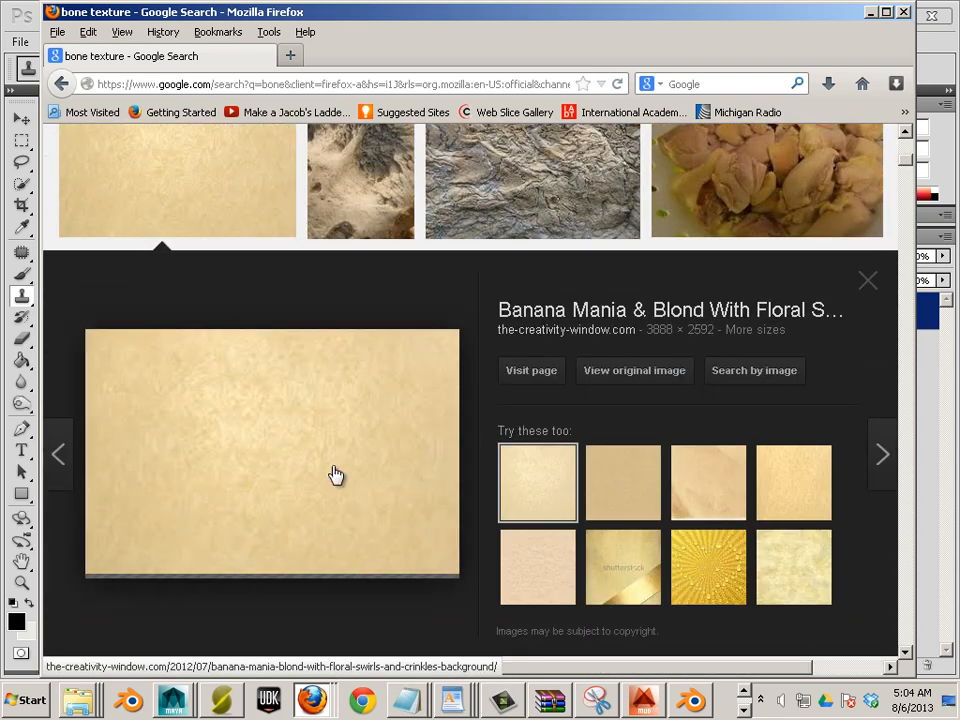
click(62, 86)
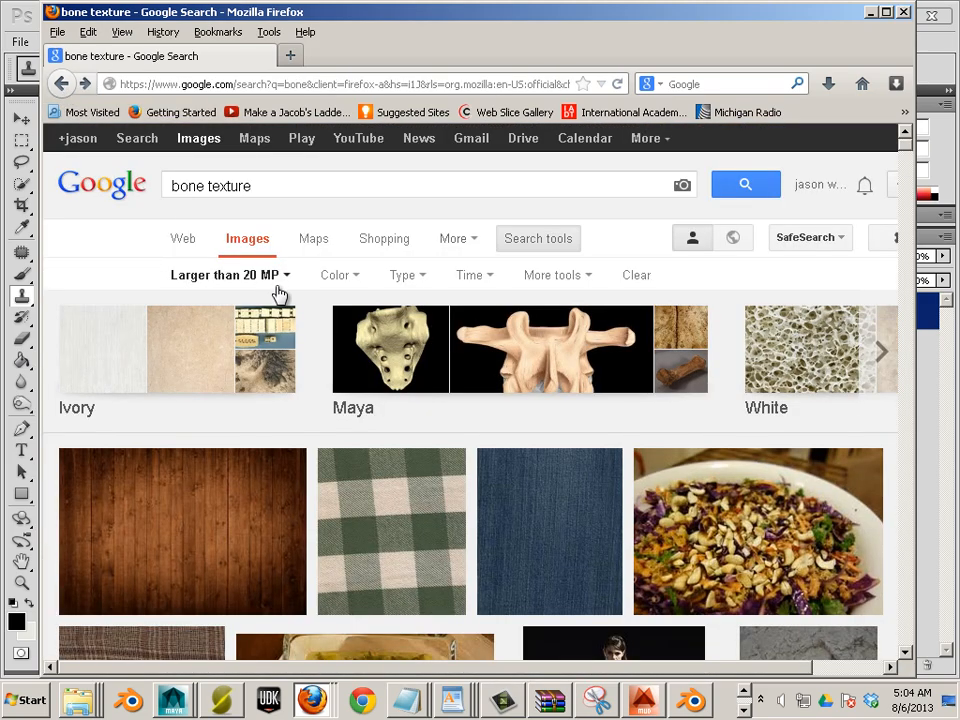
Step: Limit the bone texture images to larger than 2 MP and look through the results for a usable bone surface
click(287, 281)
mouse_move(253, 414)
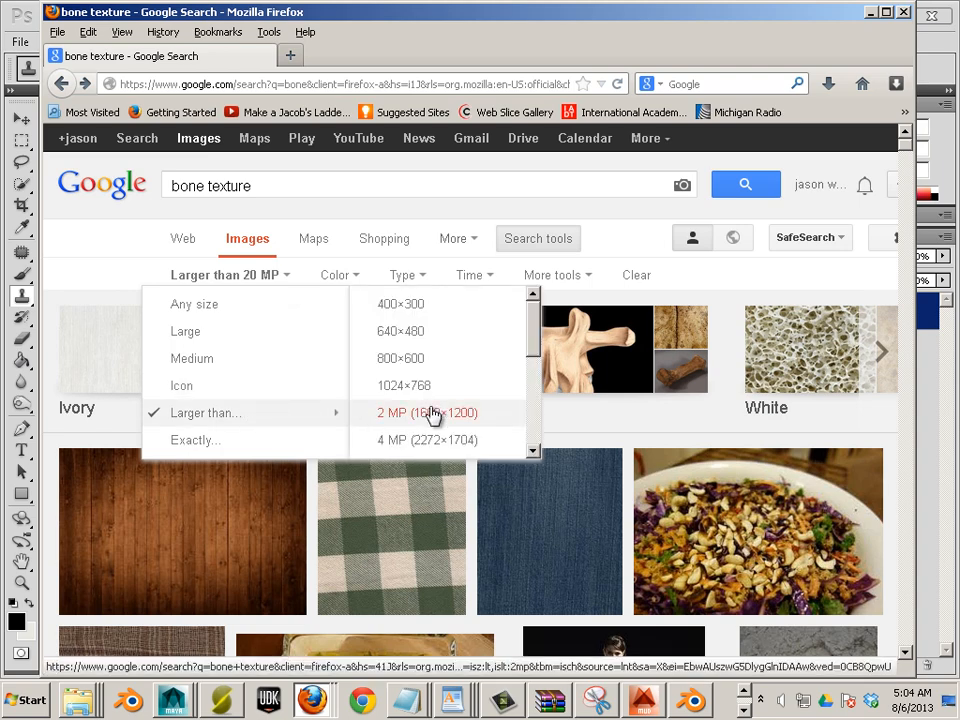
click(360, 416)
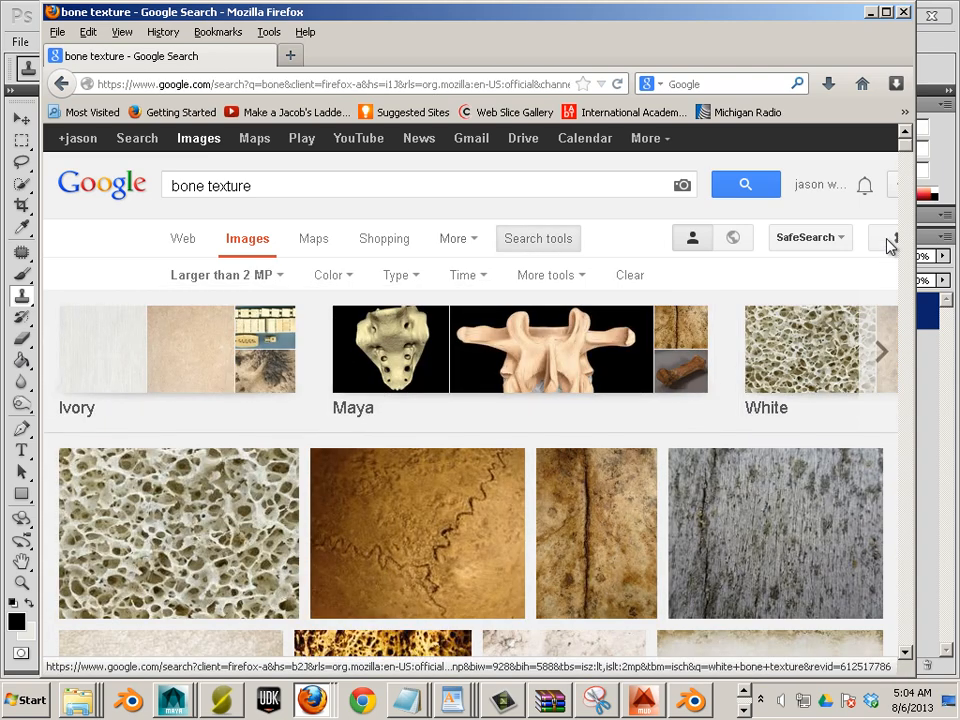
scroll(748, 313, down, 5)
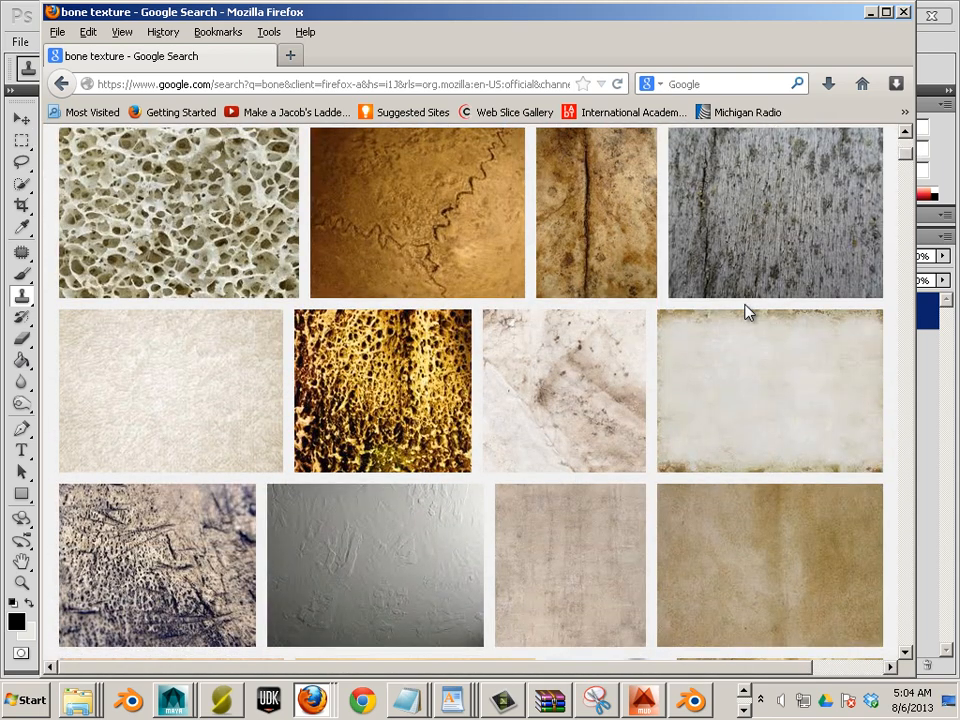
scroll(746, 313, down, 4)
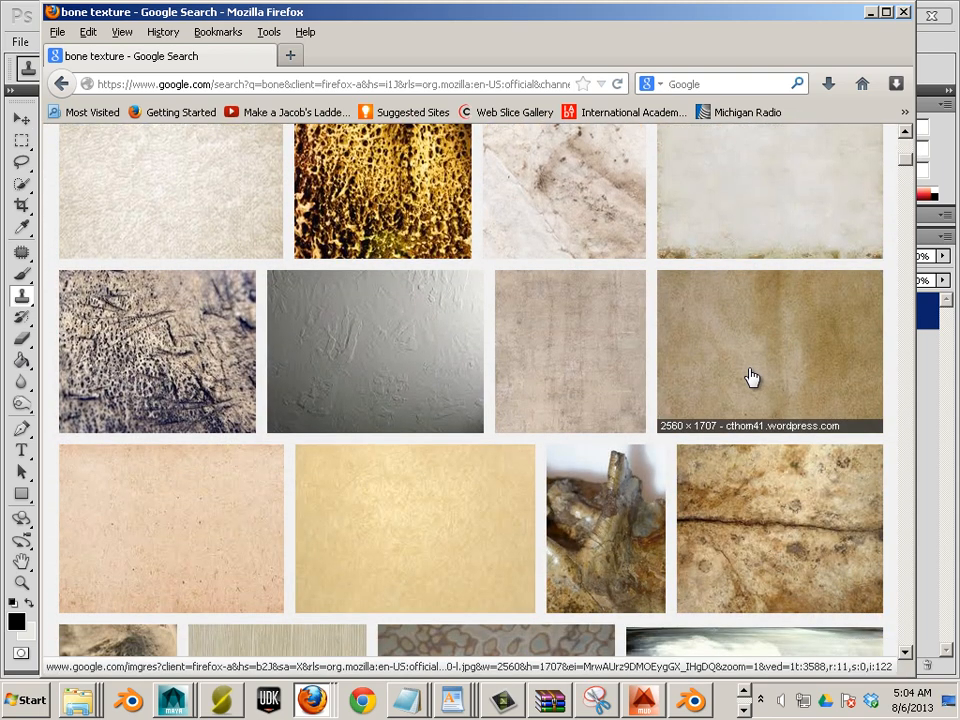
Step: Open the original 2560 × 1707 brown texture from cthom41.wordpress.com and copy the image
click(752, 377)
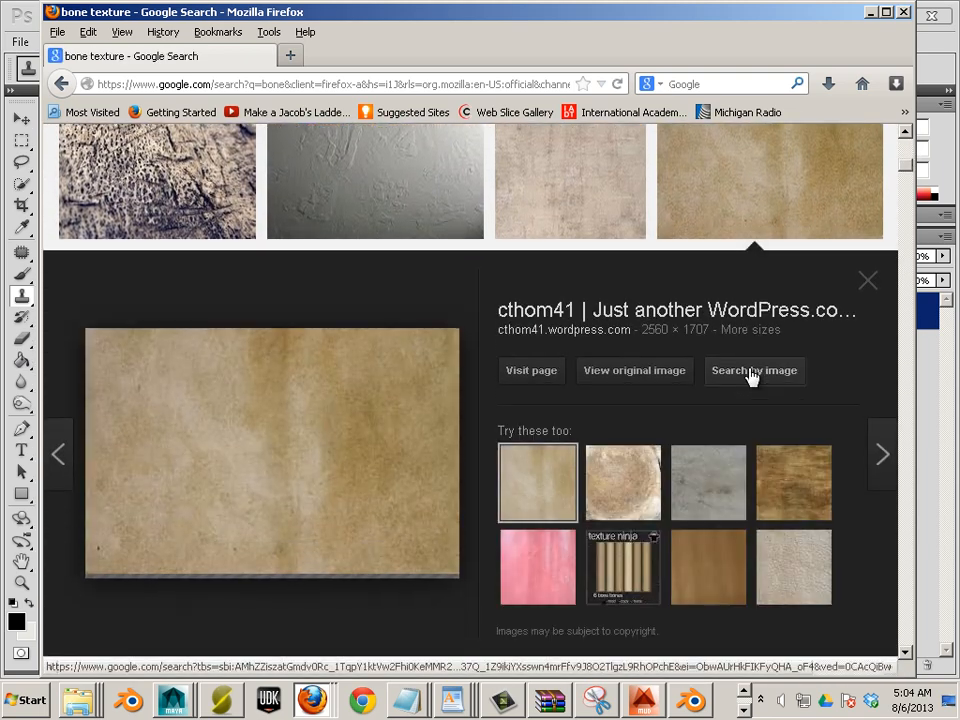
click(592, 388)
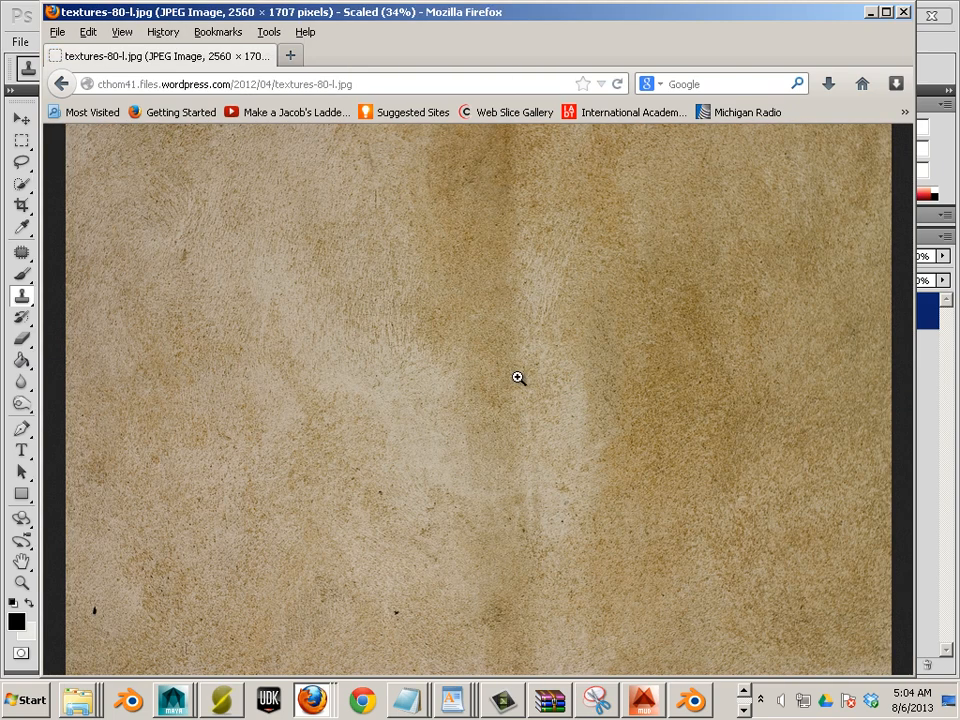
right_click(472, 343)
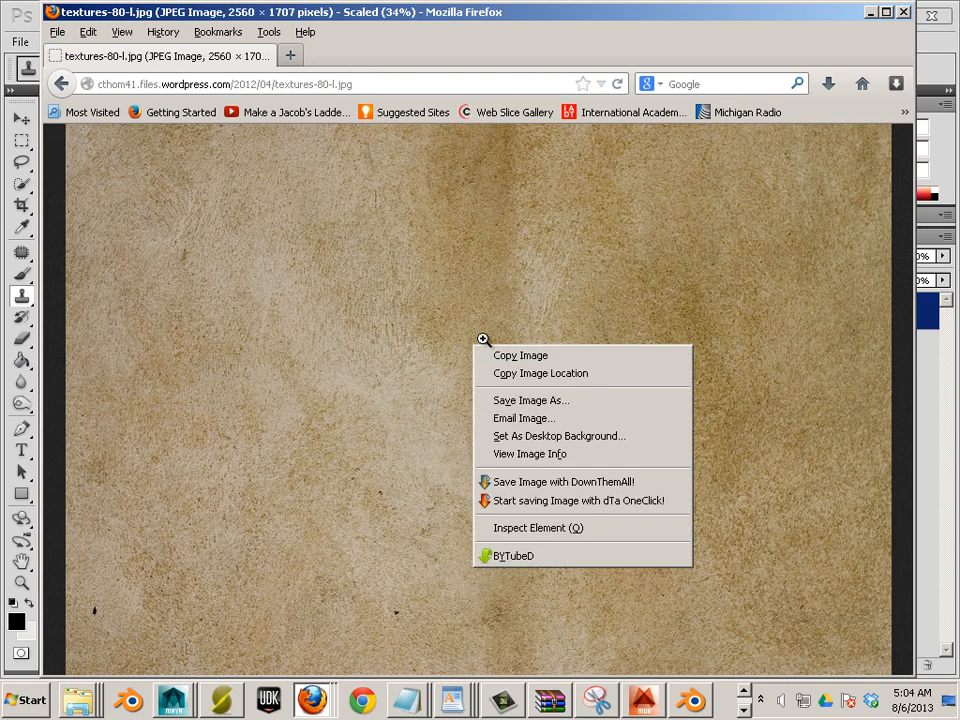
click(532, 357)
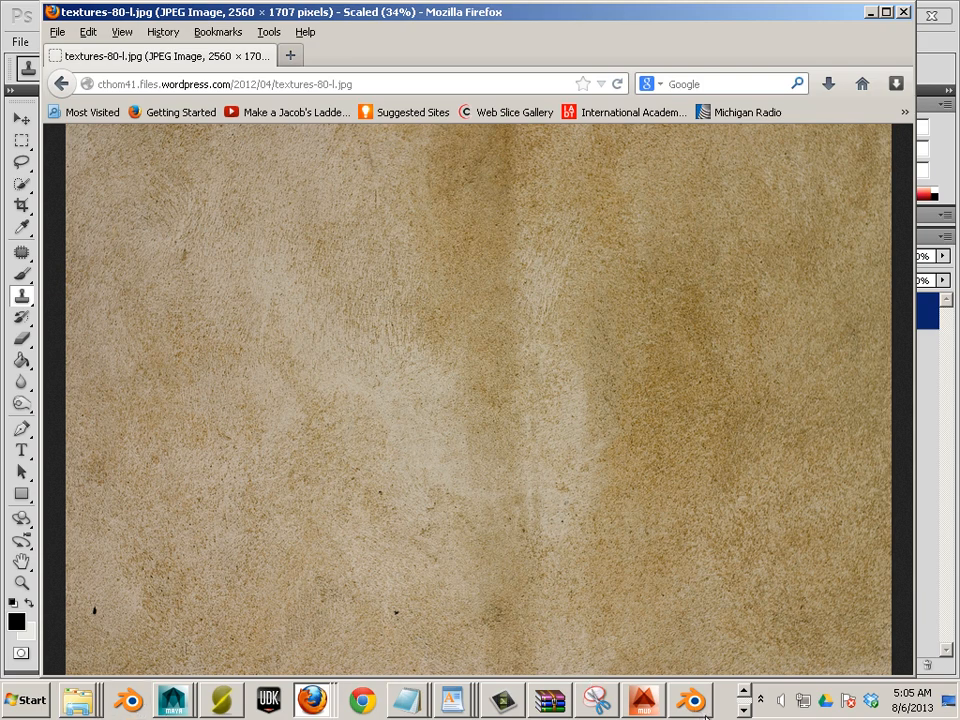
Step: Switch to Photoshop and paste the copied texture as a new layer in bone1_occ.png
click(744, 711)
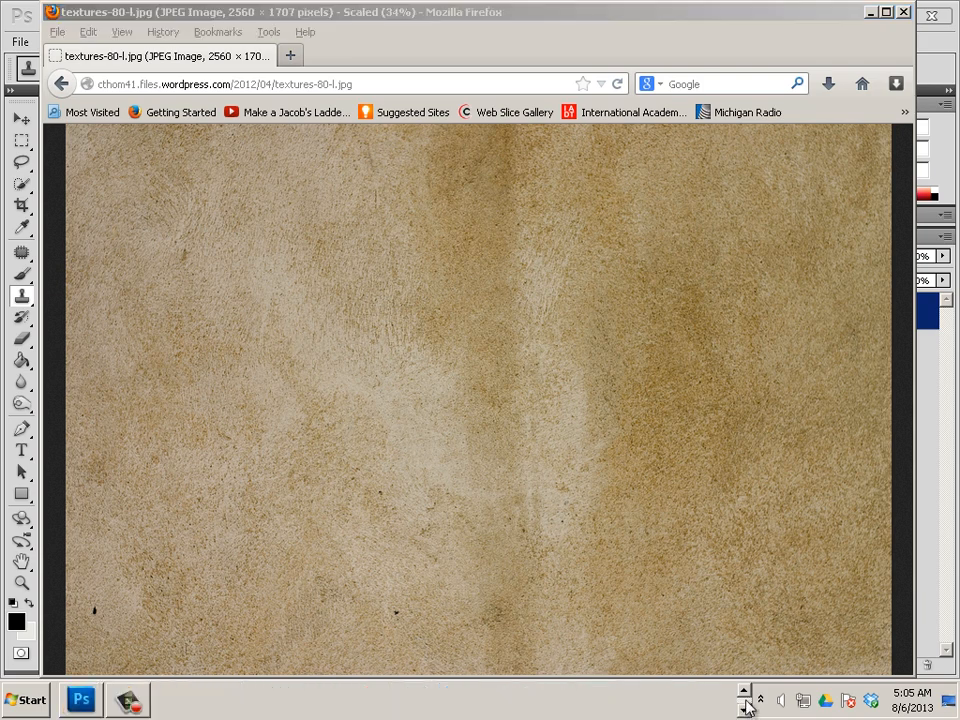
click(80, 699)
click(52, 41)
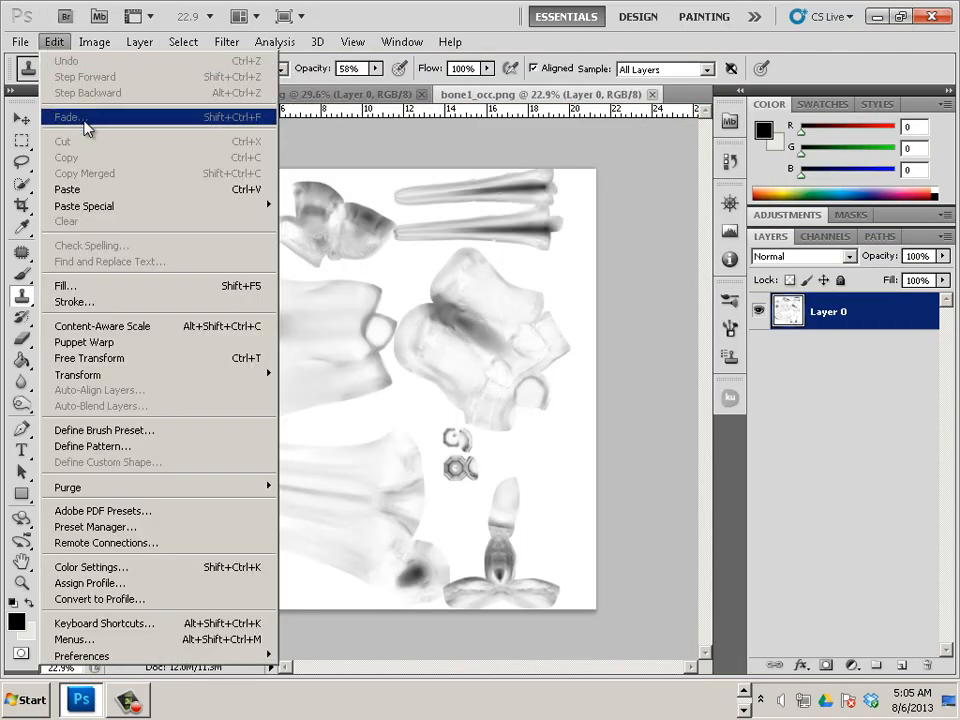
click(90, 190)
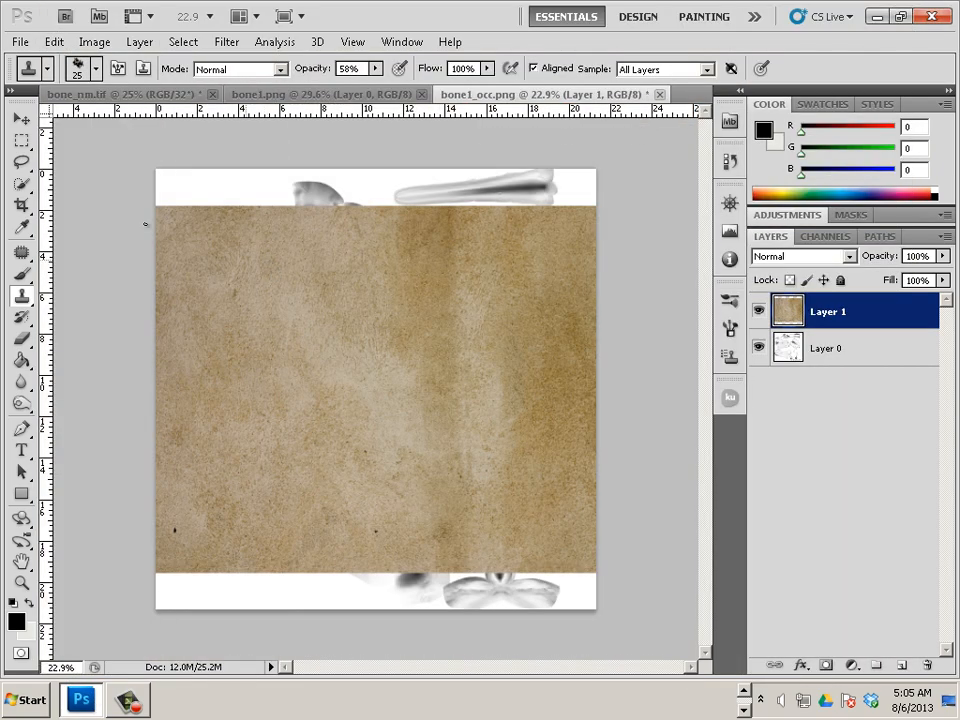
Step: Scale the pasted texture down proportionally to about 36% over the upper middle of the occlusion map and apply the transform
click(21, 118)
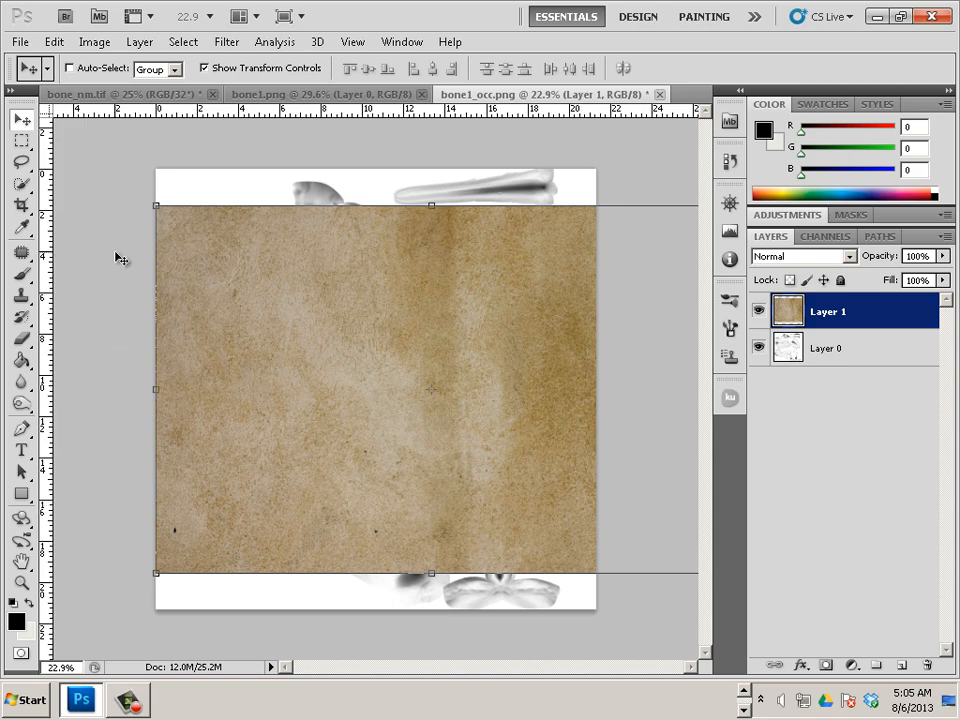
shift+drag(153, 203, 236, 278)
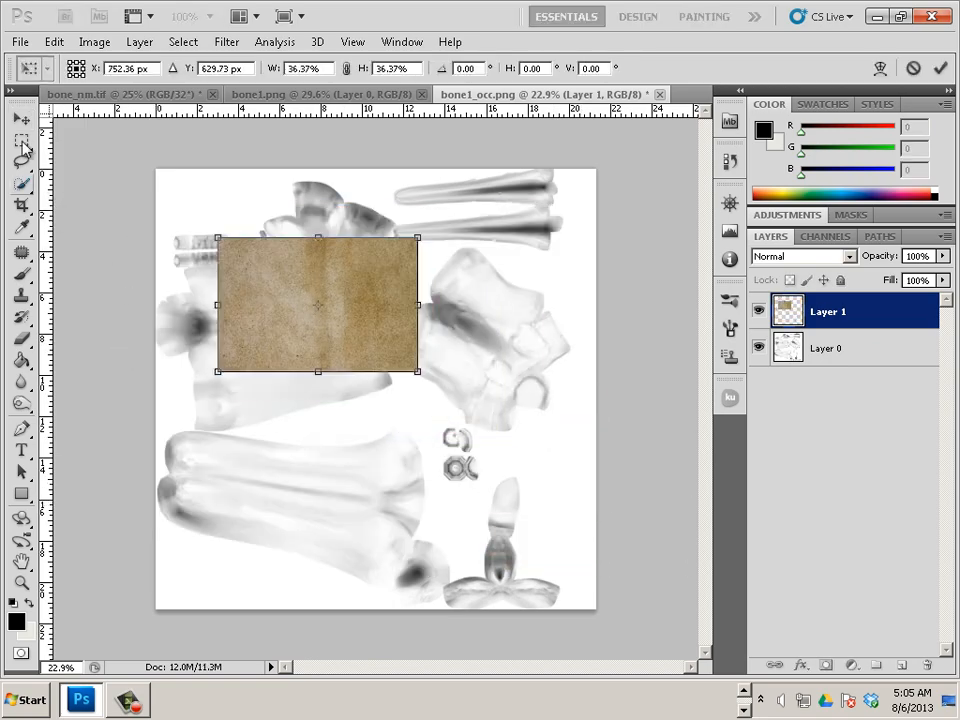
click(21, 119)
click(385, 273)
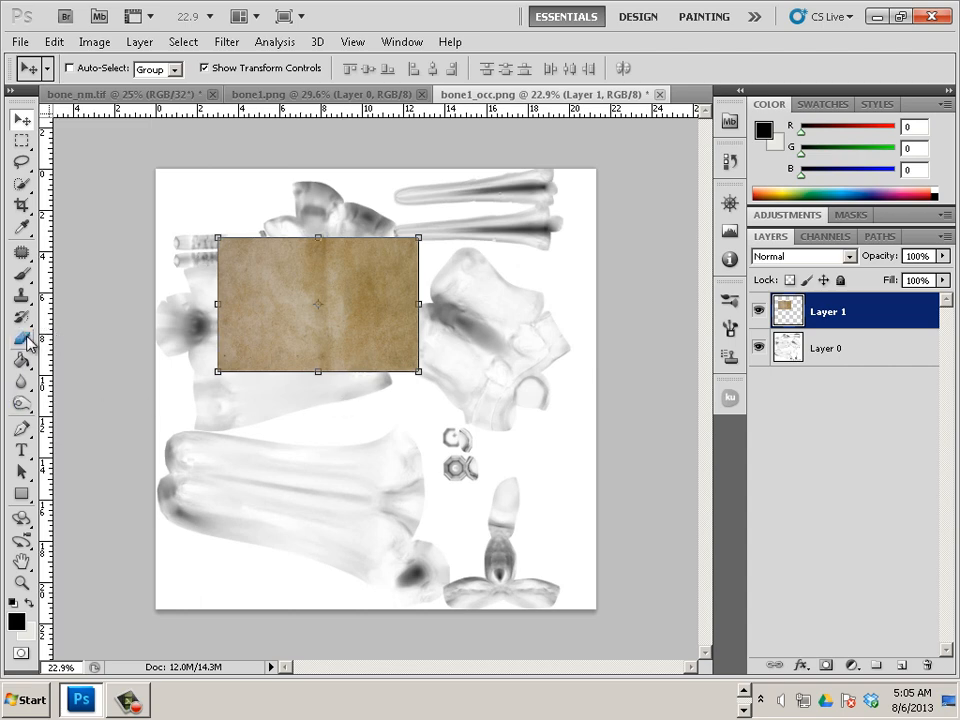
Step: Choose the Eraser and check the Shape Dynamics settings of its rough-edged brush tip
click(21, 340)
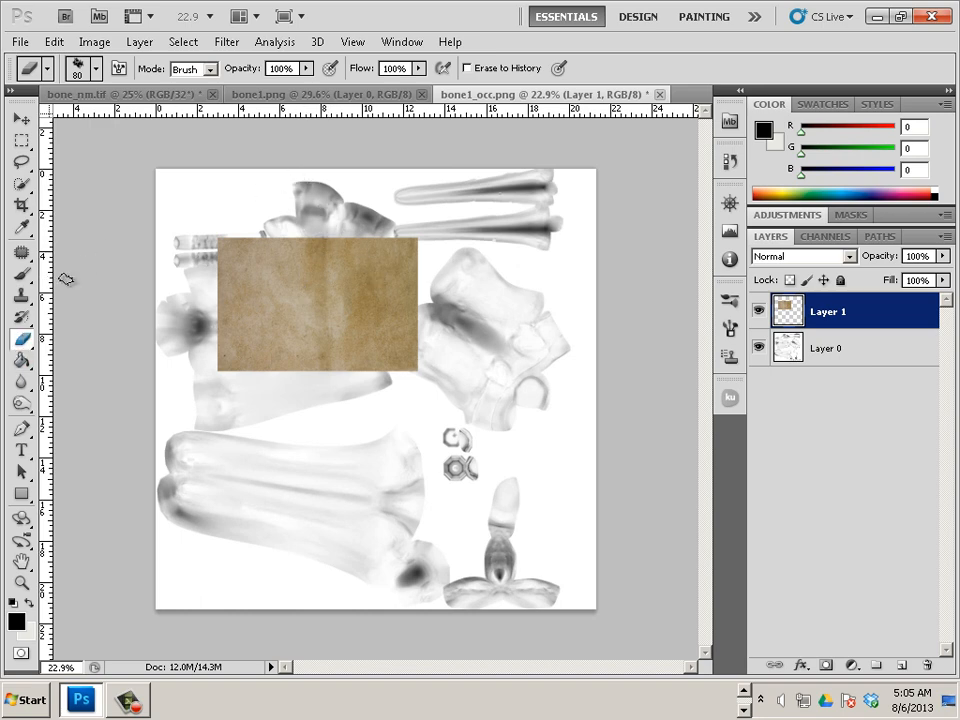
click(404, 42)
click(395, 190)
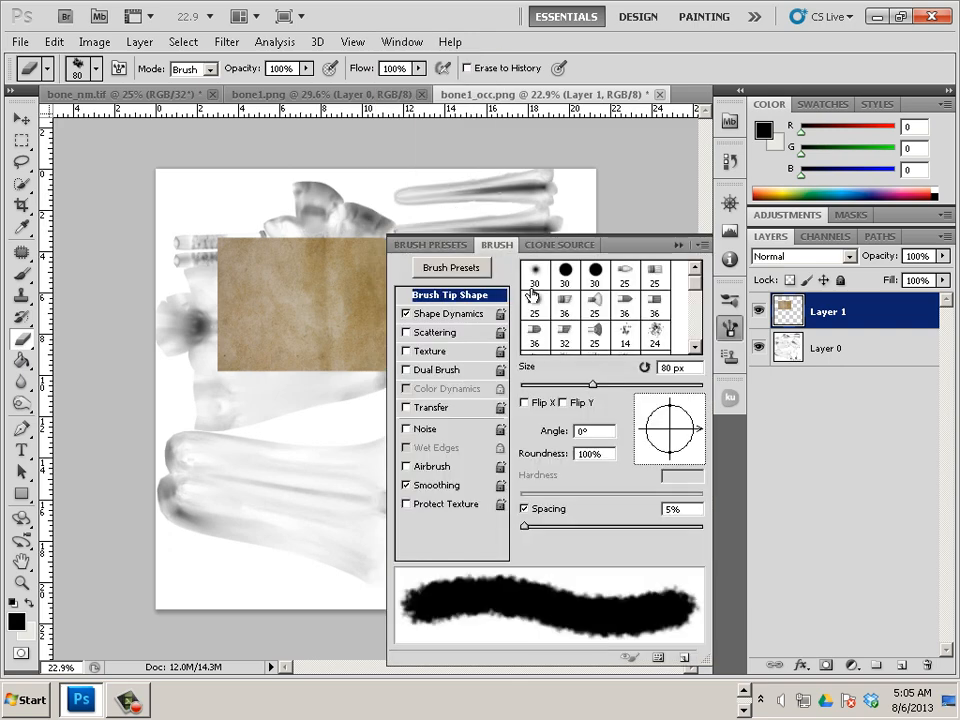
click(452, 315)
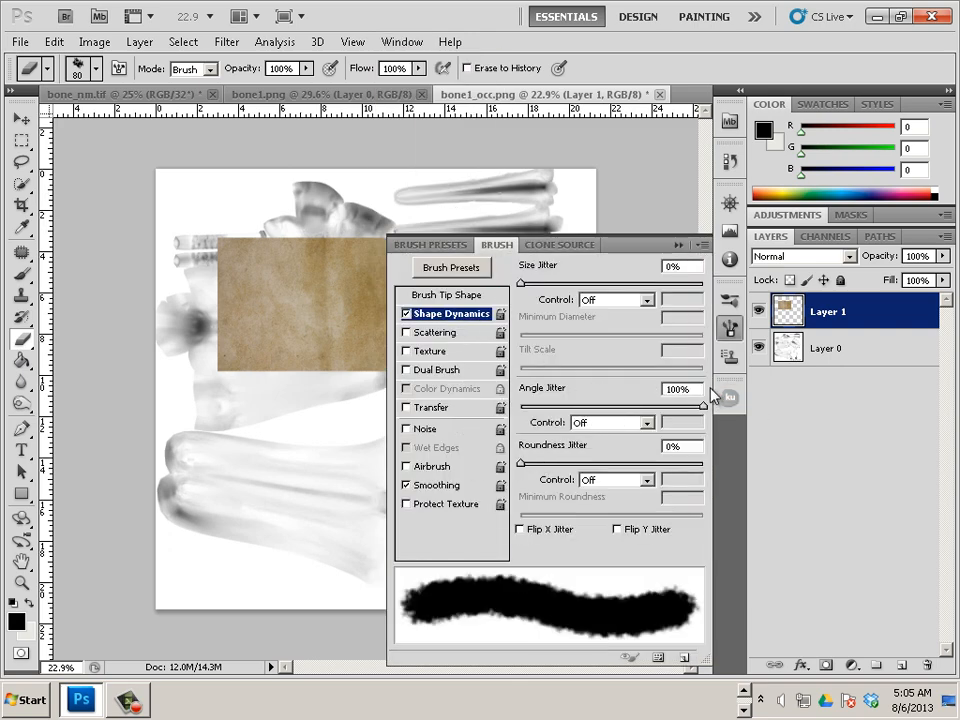
click(679, 244)
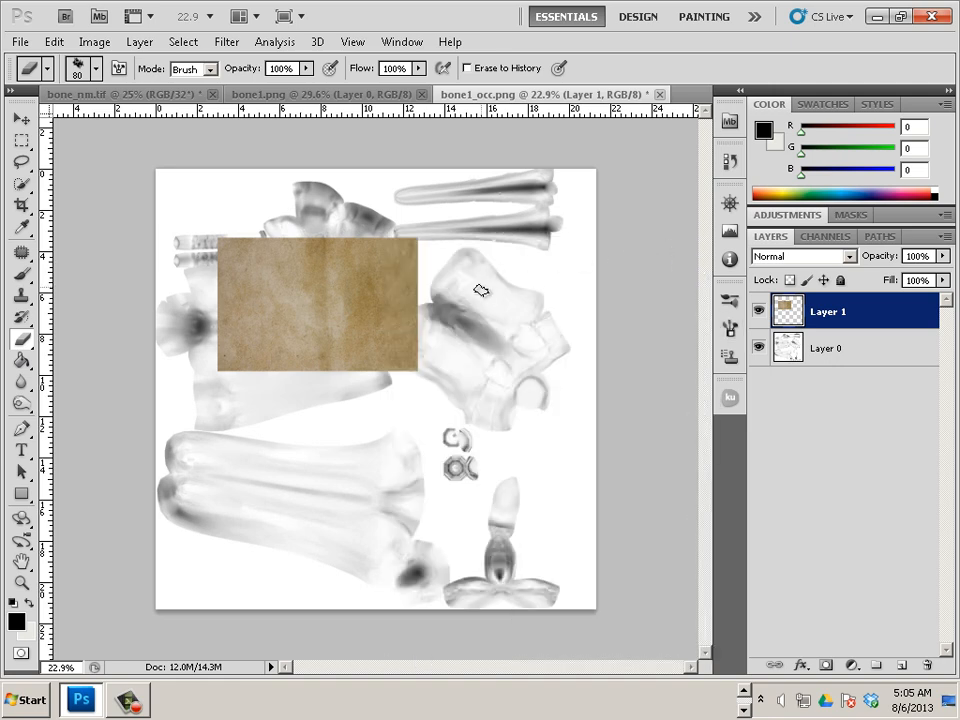
Step: Enlarge the eraser to 300 px and erase the straight borders of the texture patch into a ragged outline
key(bracketright)
key(bracketright)
key(bracketright)
key(bracketright)
key(bracketright)
key(bracketright)
key(bracketright)
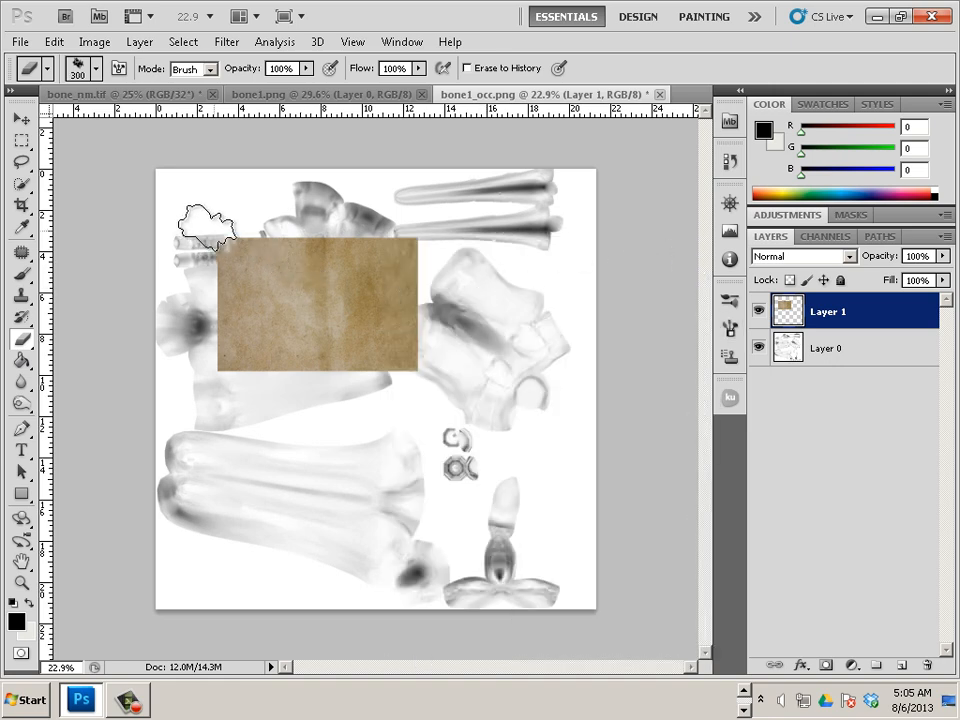
mouse_move(204, 214)
mouse_down()
mouse_move(195, 310)
mouse_move(219, 377)
mouse_move(379, 384)
mouse_move(427, 321)
mouse_move(410, 258)
mouse_move(305, 215)
mouse_move(245, 224)
mouse_move(193, 253)
mouse_up()
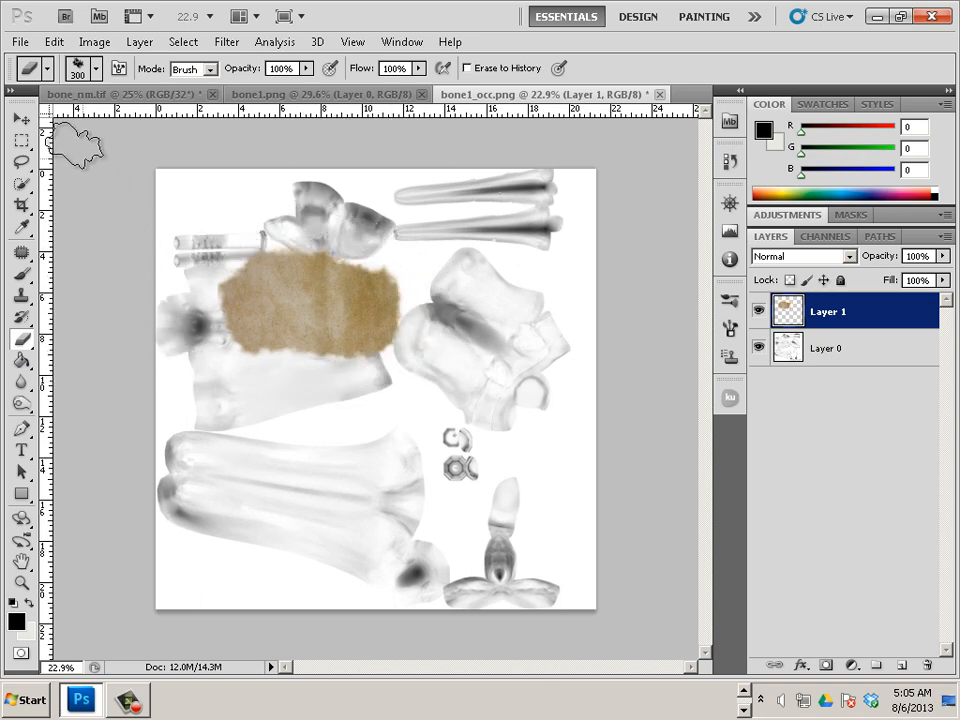
Step: Move the texture patch to the canvas's upper right and spread overlapping duplicates across the upper part of the map
click(21, 119)
drag(306, 321, 603, 225)
key(ctrl+j)
key(ctrl+j)
key(ctrl+j)
drag(547, 241, 366, 271)
key(ctrl+j)
key(ctrl+j)
key(ctrl+j)
key(ctrl+j)
drag(334, 271, 274, 267)
Step: Place more overlapping copies of the texture patch row by row to cover the middle of the occlusion map
alt+drag(278, 267, 182, 280)
alt+drag(194, 312, 154, 345)
alt+drag(217, 358, 458, 373)
alt+drag(472, 366, 592, 424)
alt+drag(519, 418, 422, 453)
alt+drag(434, 454, 180, 468)
Step: Cover the rest of the canvas with further copies of the texture patch, including the bare lower right corner
key(ctrl+t)
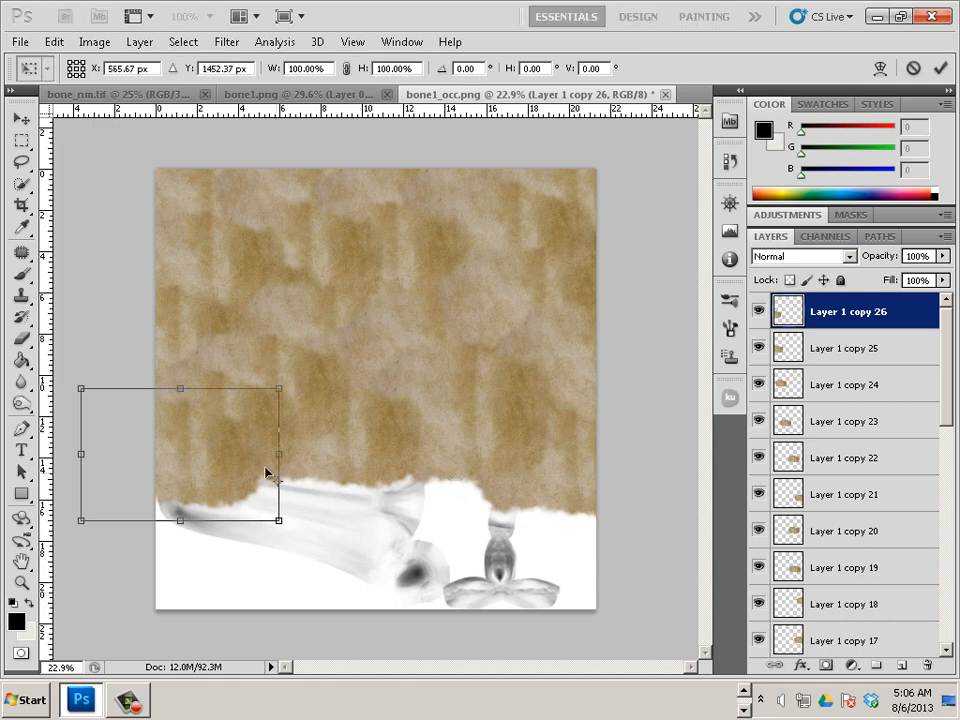
drag(278, 481, 296, 503)
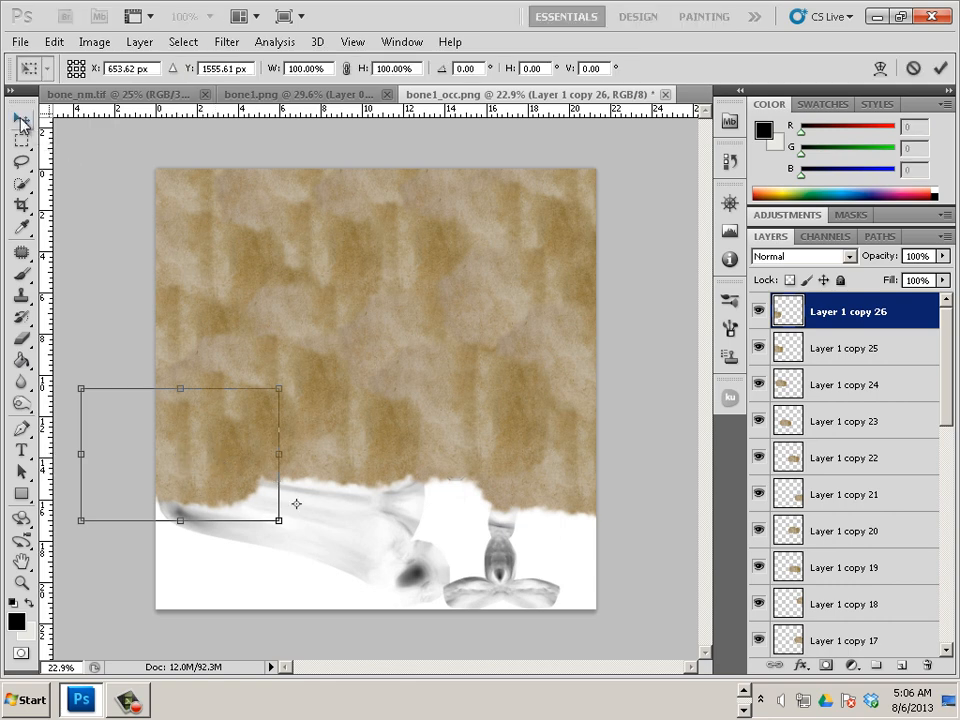
click(20, 119)
alt+drag(216, 463, 444, 554)
key(ctrl+t)
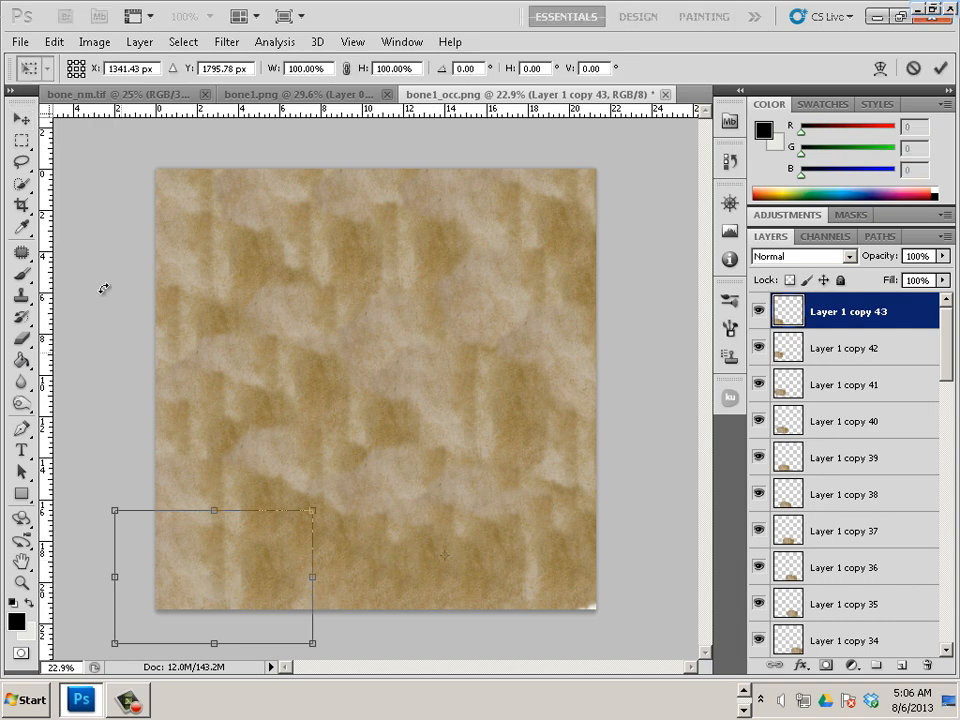
click(22, 120)
alt+drag(195, 563, 548, 581)
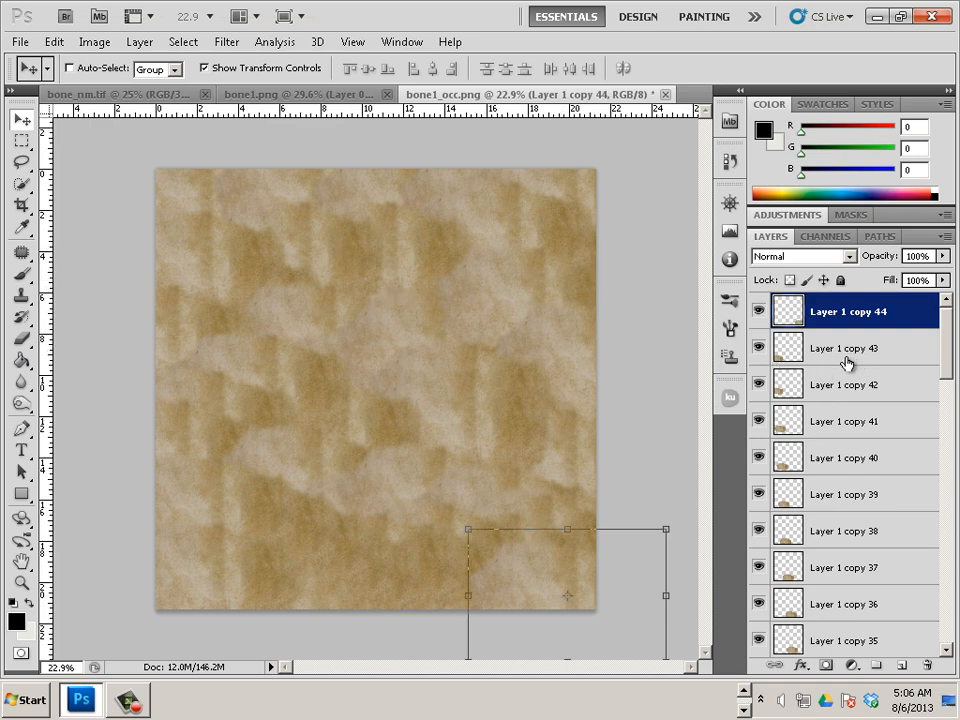
Step: Merge all the texture patch copies down into the single Layer 1, keeping the occlusion map's Layer 0 separate
key(Delete)
key(Delete)
key(Delete)
key(Delete)
key(Delete)
key(Delete)
key(Delete)
key(Delete)
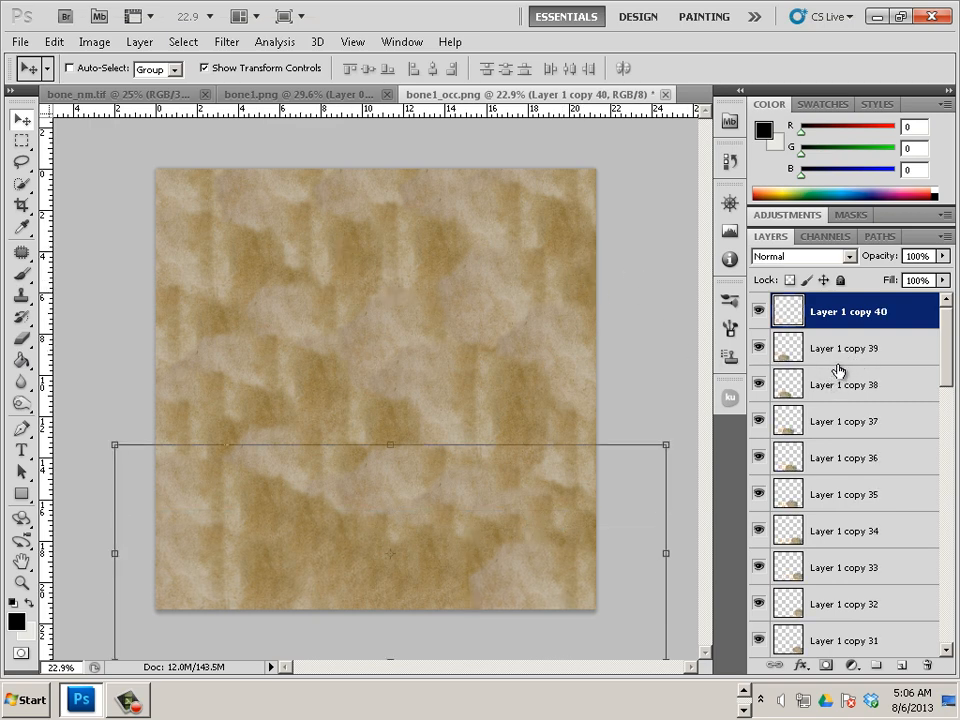
key(Delete)
key(Delete)
key(Delete)
key(Delete)
key(Delete)
key(Delete)
key(Delete)
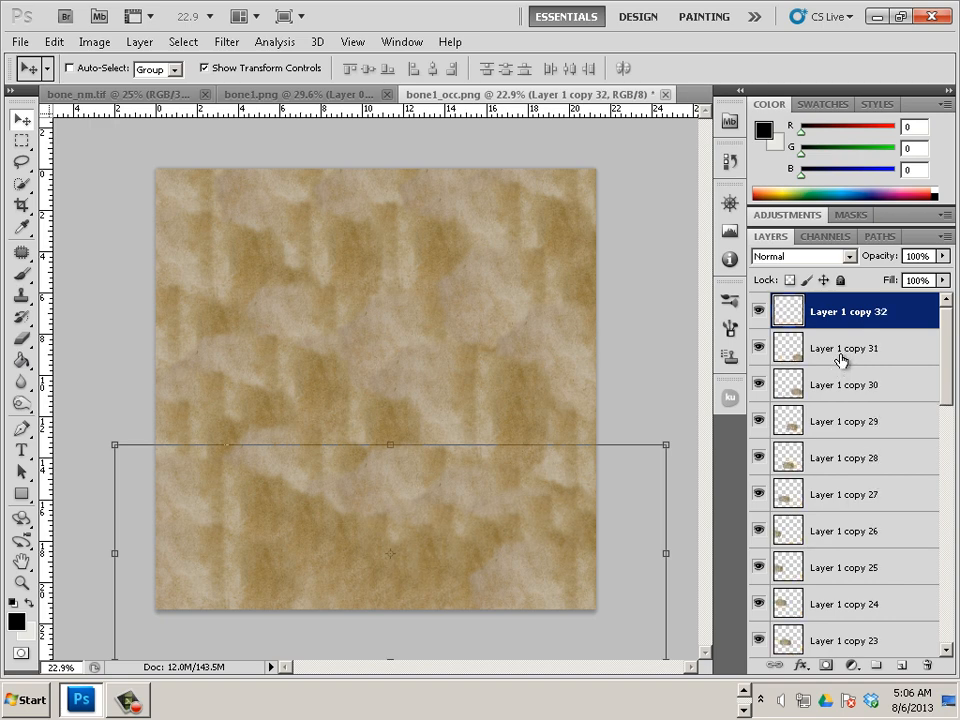
key(Delete)
key(Delete)
key(Delete)
key(Delete)
key(Delete)
key(Delete)
key(Delete)
key(Delete)
key(Delete)
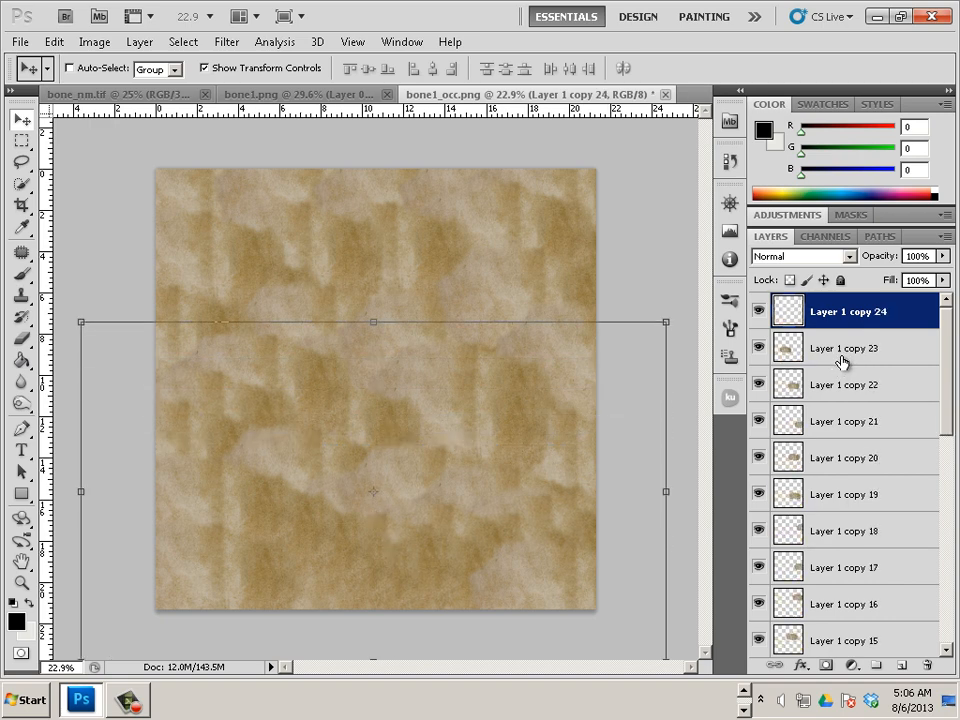
key(Delete)
key(Delete)
key(Delete)
key(Delete)
key(Delete)
key(Delete)
key(Delete)
key(Delete)
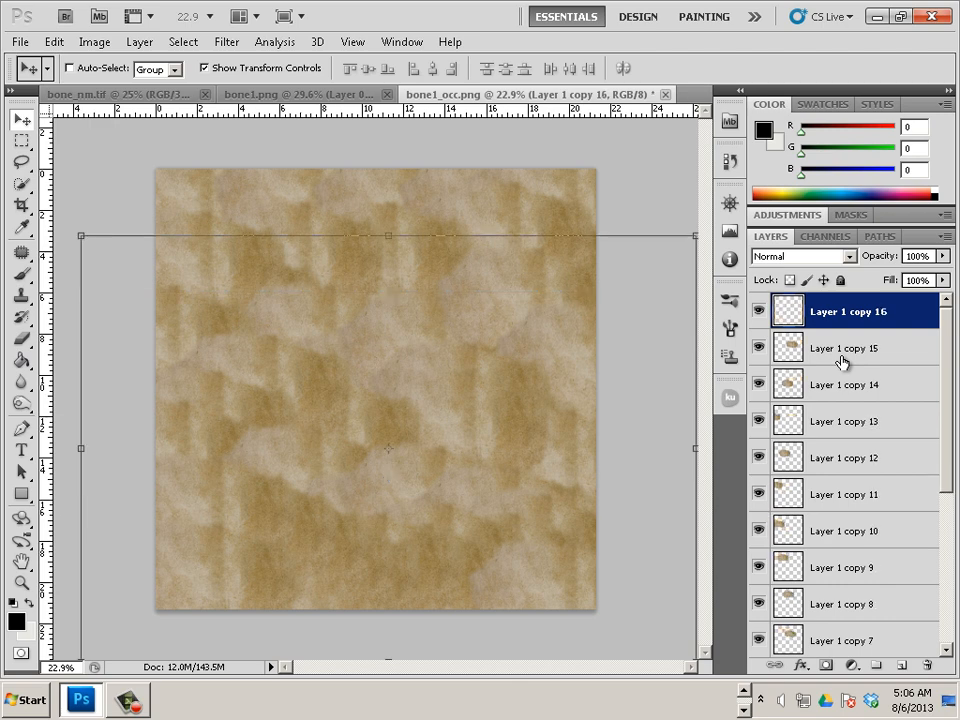
key(Delete)
key(Delete)
key(Delete)
key(Delete)
key(Delete)
key(Delete)
key(Delete)
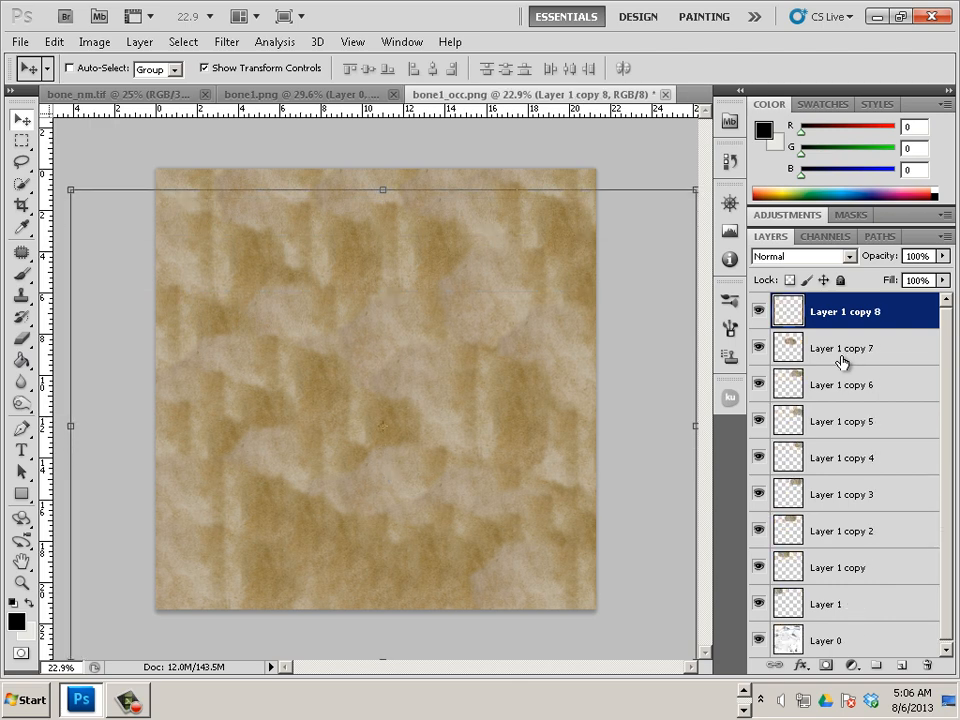
key(Delete)
key(Delete)
key(Delete)
key(Delete)
key(Delete)
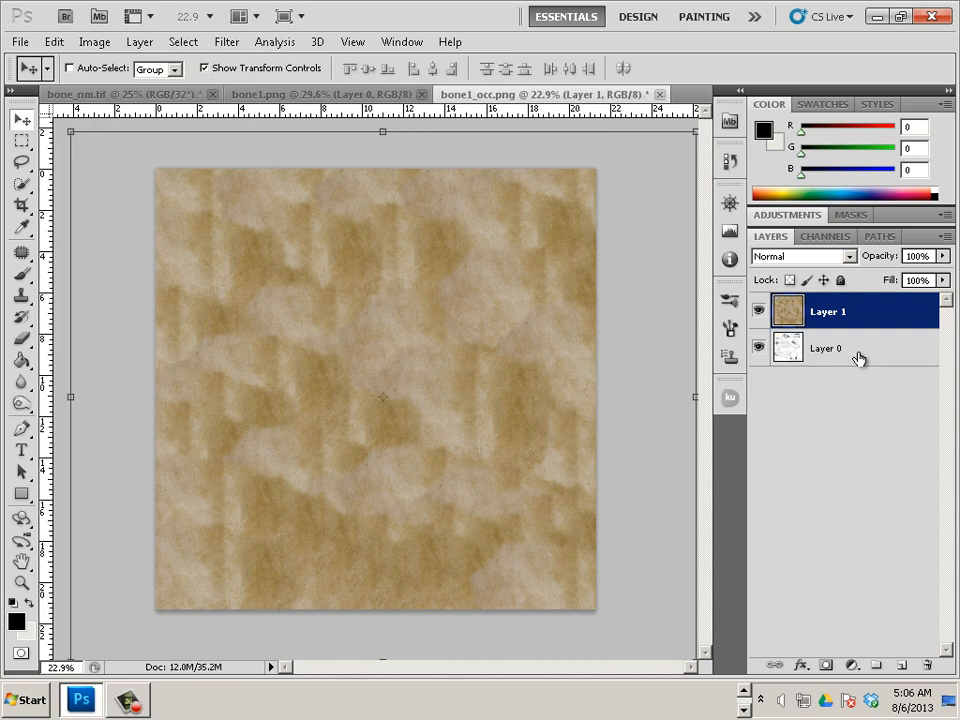
Step: Place the occlusion map's Layer 0 above the merged texture, try Soft Light blending, and set its blend mode to Multiply
click(862, 360)
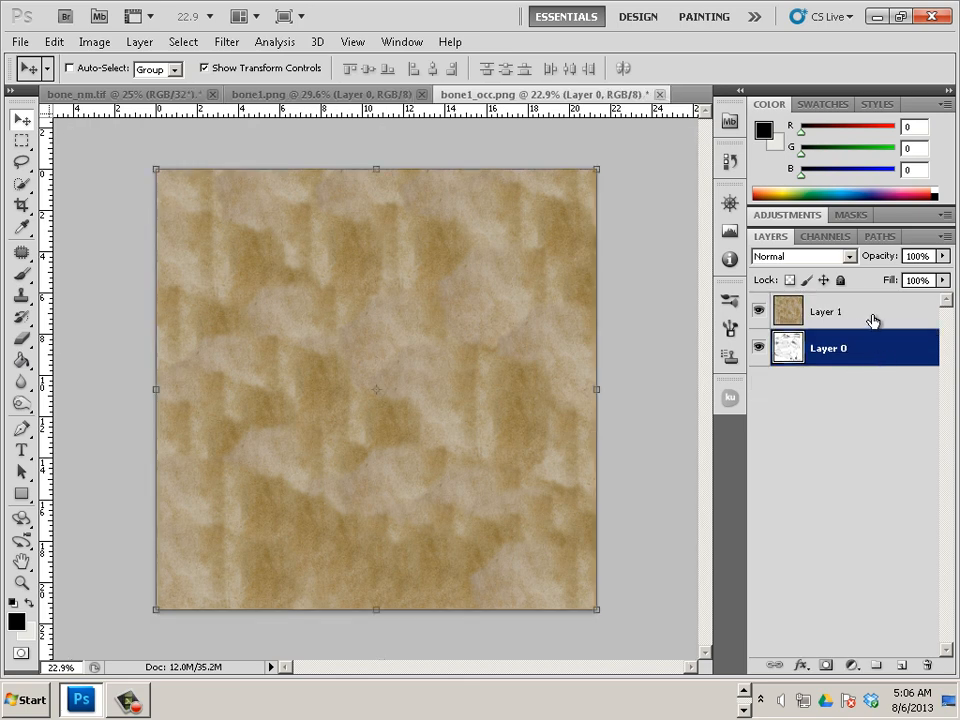
drag(881, 311, 786, 300)
click(793, 258)
click(795, 488)
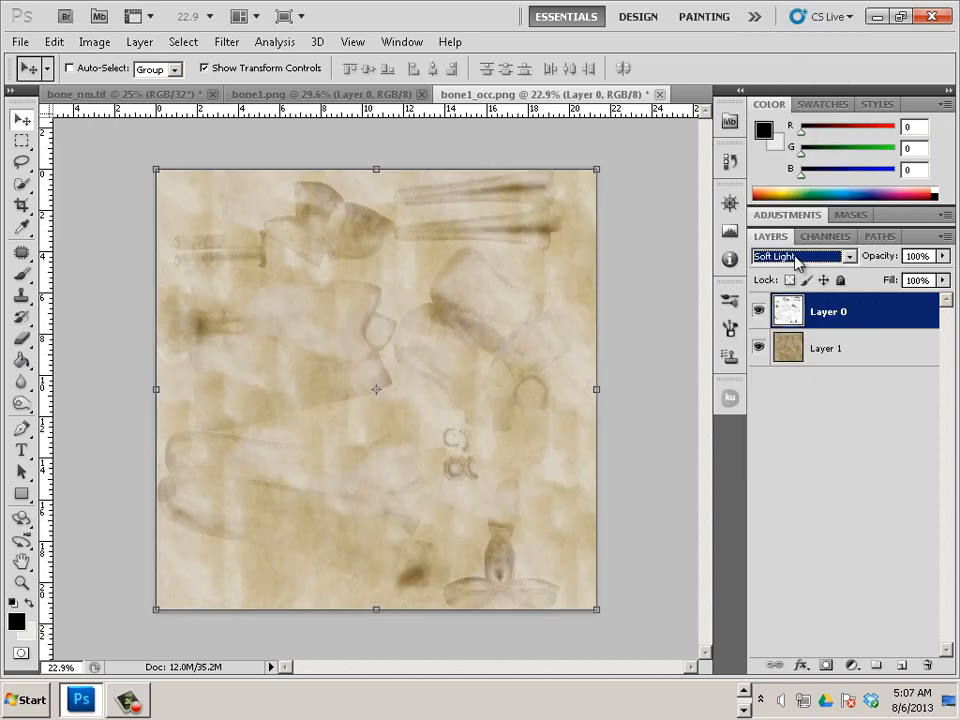
click(796, 257)
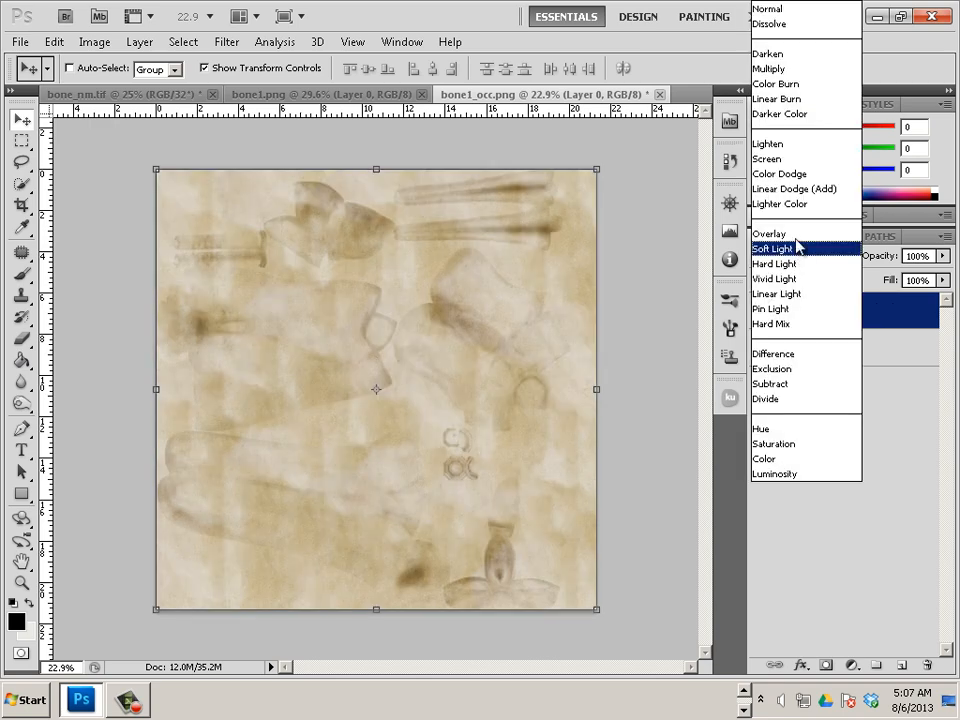
click(782, 70)
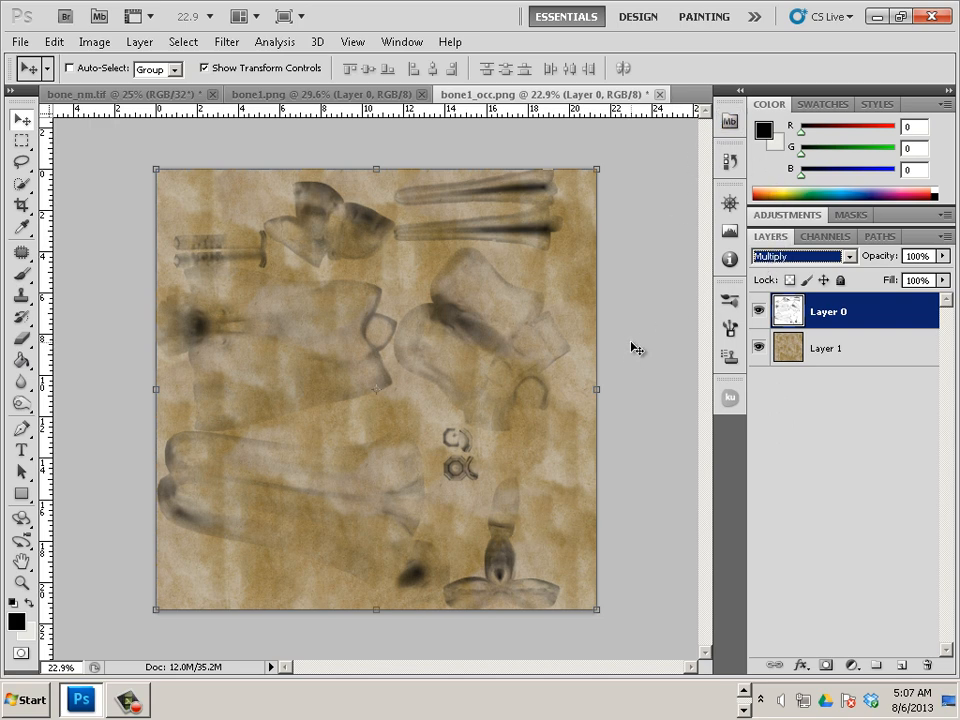
Step: Hide Layer 0 and, on Layer 1, patch a dark blotch left of the canvas centre with lighter texture from its upper right
click(760, 311)
click(22, 254)
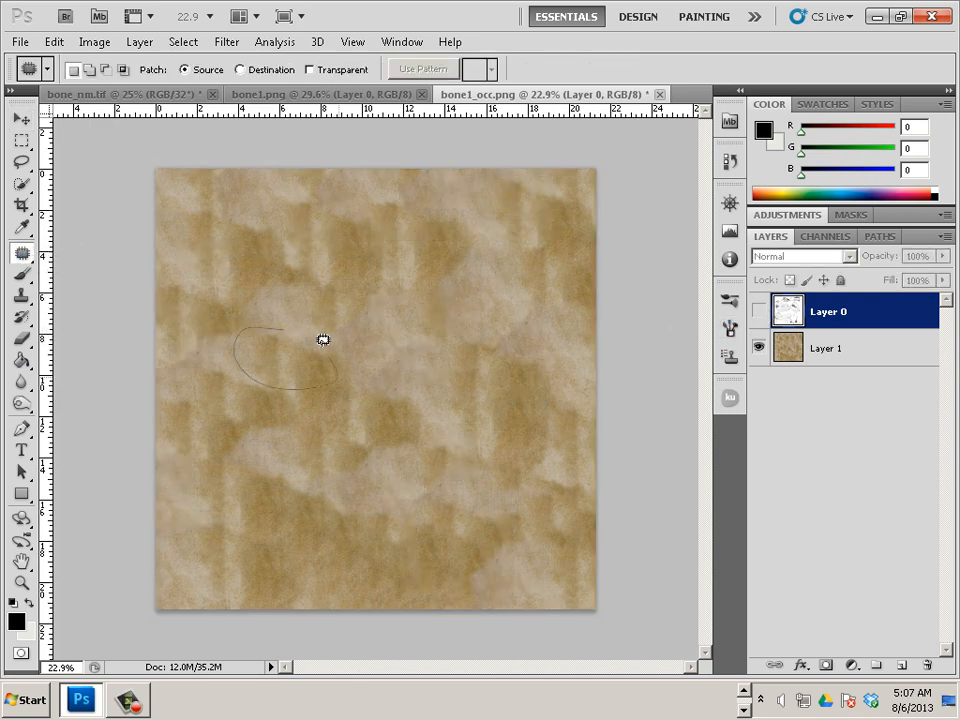
click(279, 362)
click(442, 272)
click(838, 360)
drag(272, 380, 410, 318)
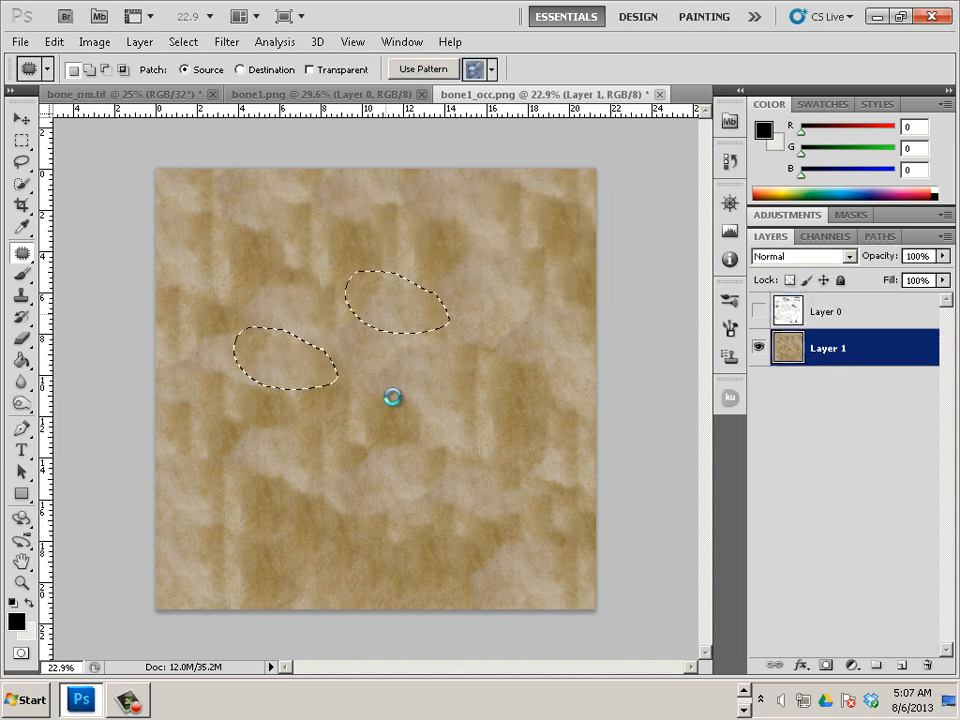
Step: Patch more repeating blotches below the centre, on the right-hand side and in the lower left of Layer 1, and deselect
mouse_move(403, 381)
mouse_down()
mouse_move(358, 387)
mouse_move(407, 386)
mouse_move(343, 313)
mouse_up()
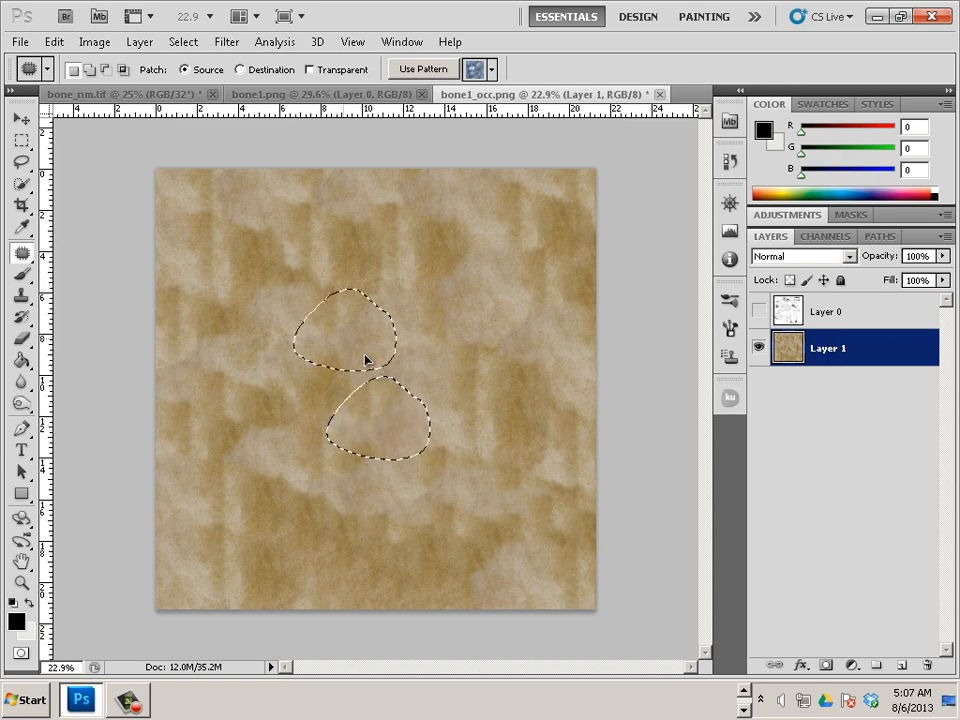
click(505, 337)
mouse_move(486, 342)
mouse_down()
mouse_move(459, 425)
mouse_move(556, 393)
mouse_move(339, 349)
mouse_up()
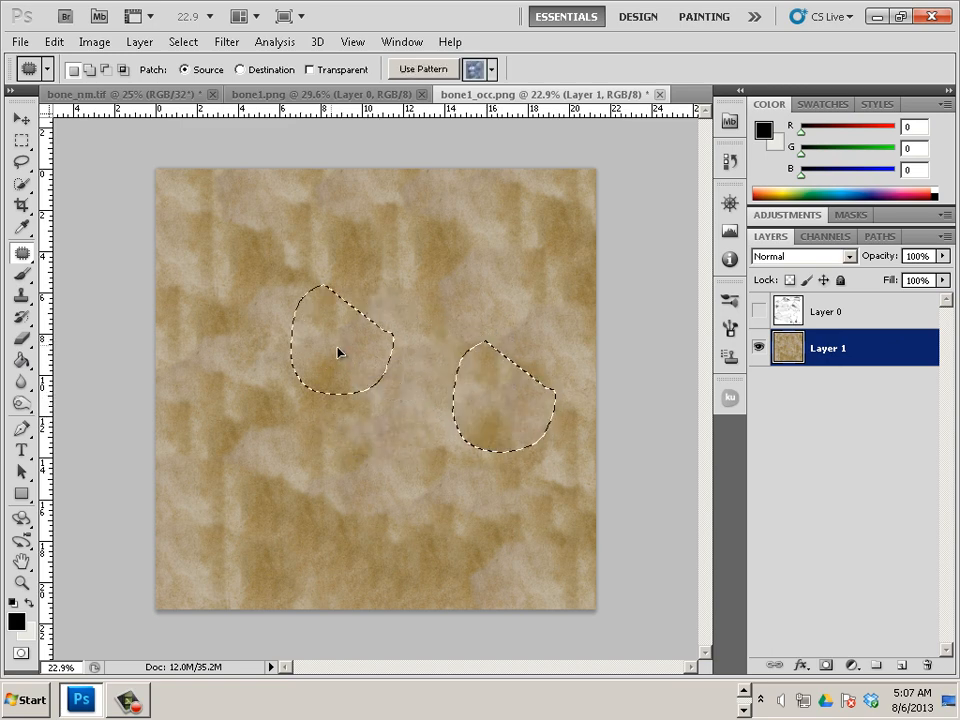
click(387, 450)
mouse_move(346, 507)
mouse_down()
mouse_move(306, 464)
mouse_move(359, 517)
mouse_move(351, 457)
mouse_up()
click(315, 162)
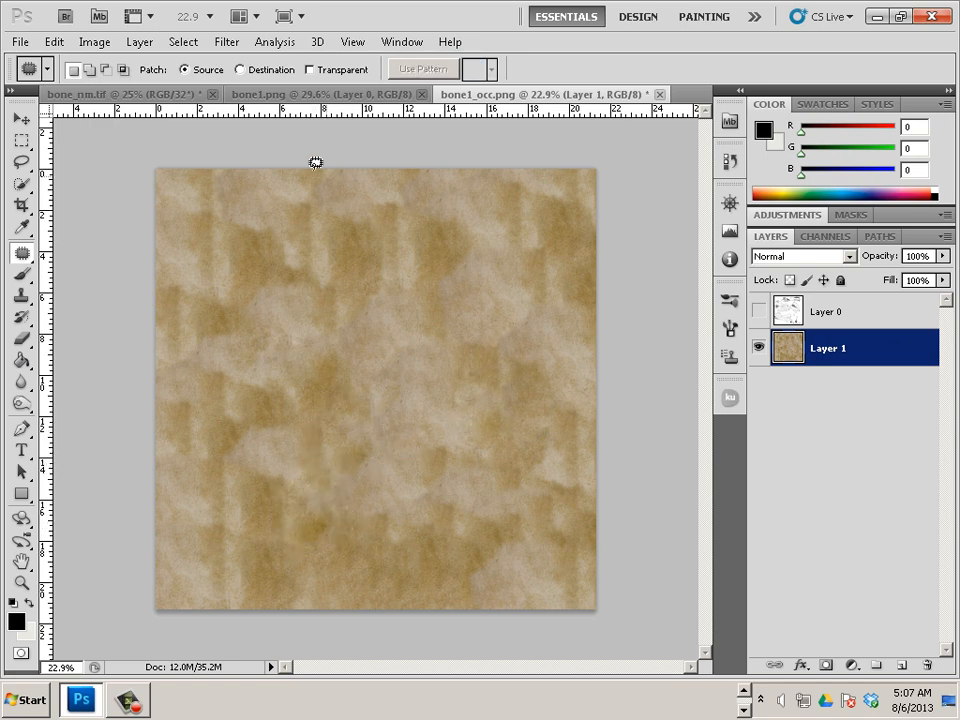
Step: Paste the copied parchment texture into bone1_occ.png as a new layer above Layer 1
click(308, 94)
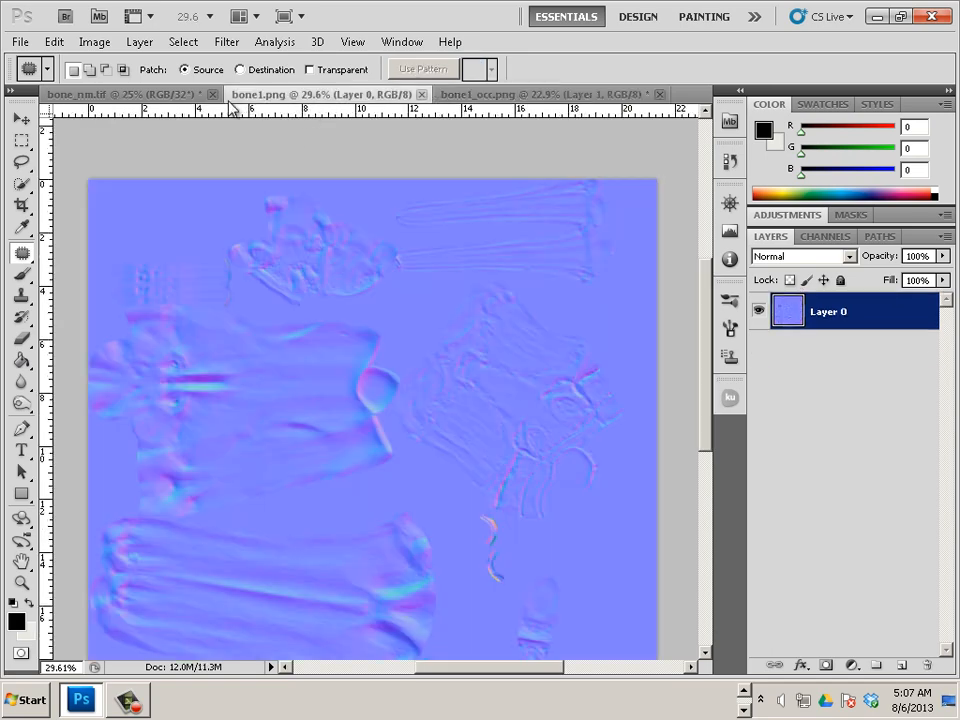
click(499, 94)
click(54, 41)
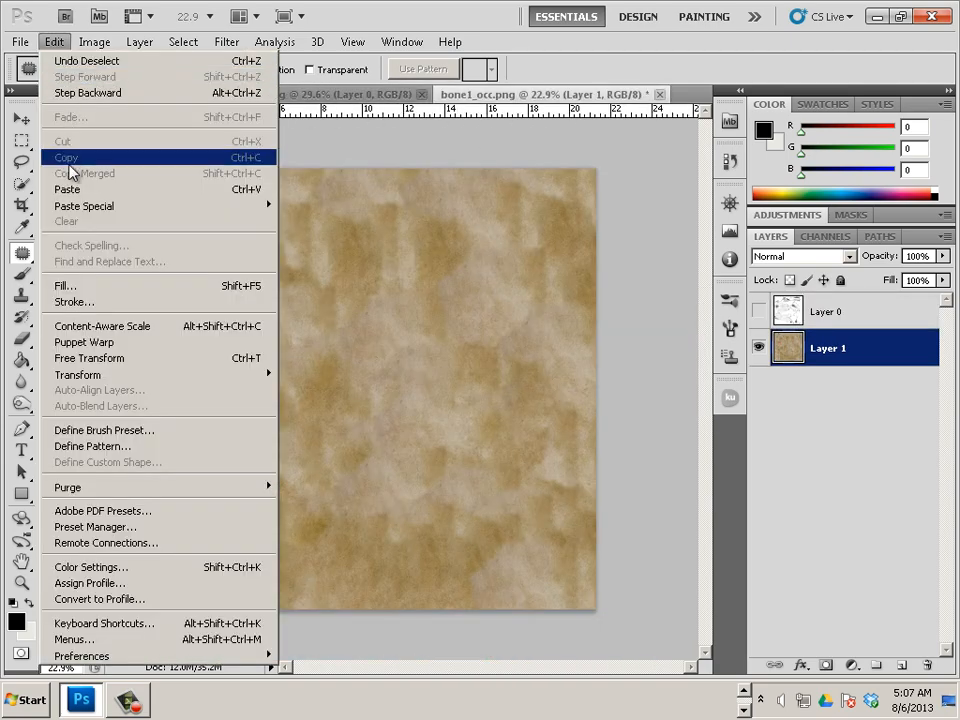
click(67, 189)
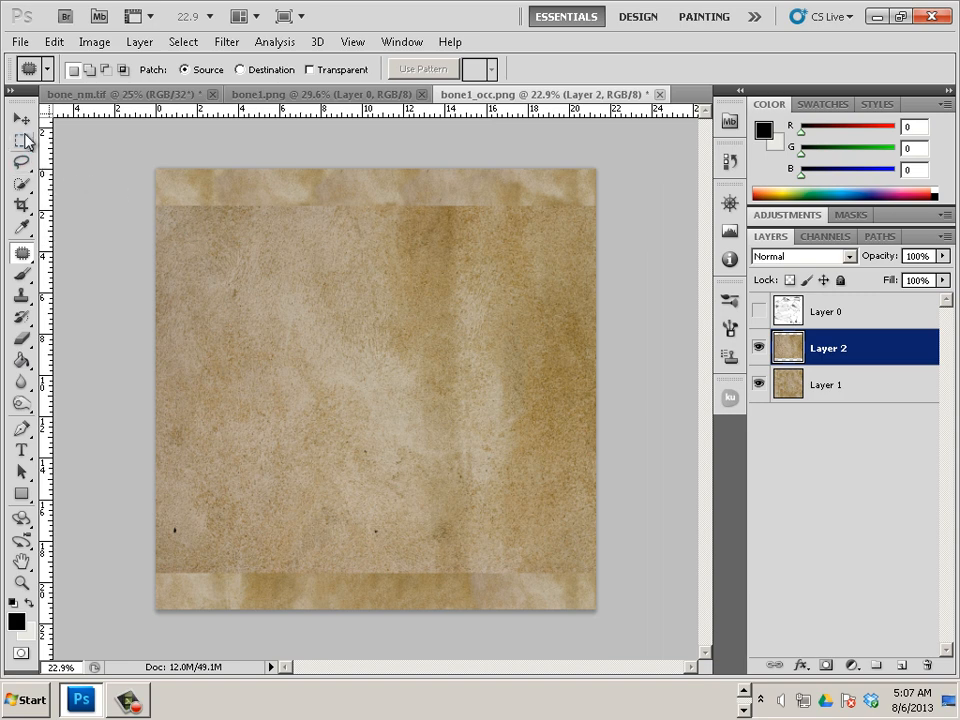
Step: Shift the pasted texture up and left, stretch its height to about 137% to cover the whole canvas, and apply the transform
click(20, 118)
drag(206, 247, 150, 194)
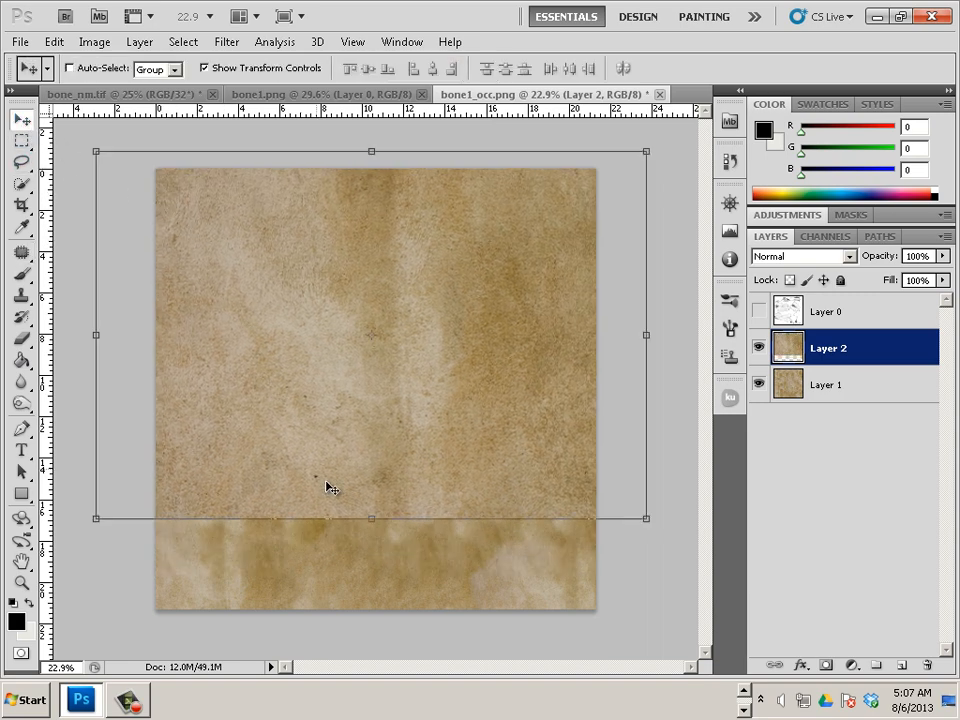
drag(376, 522, 372, 655)
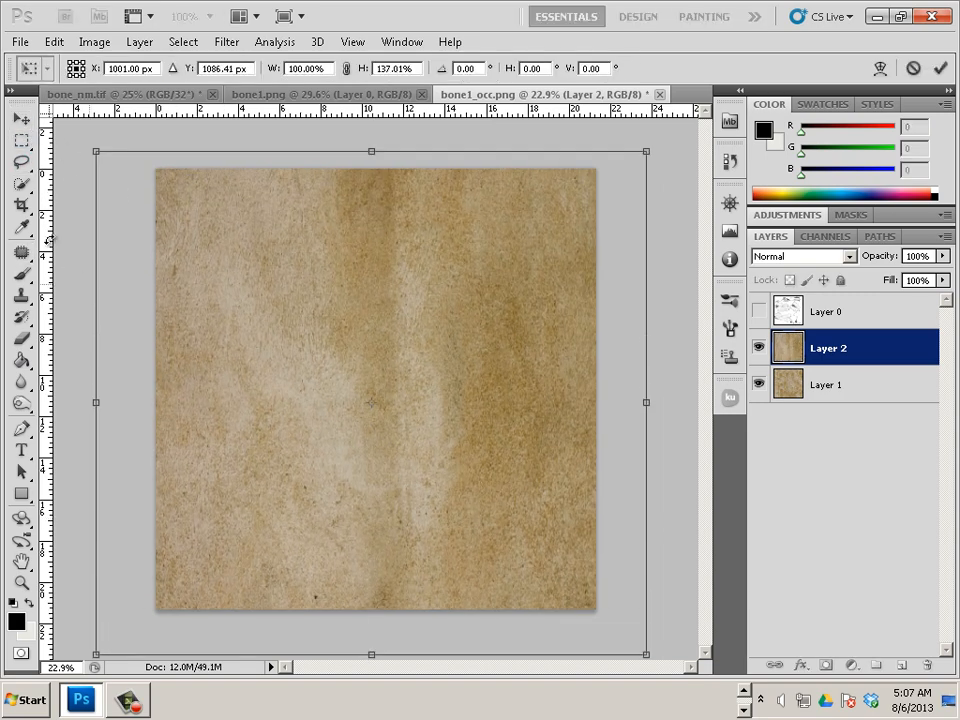
click(22, 138)
click(384, 274)
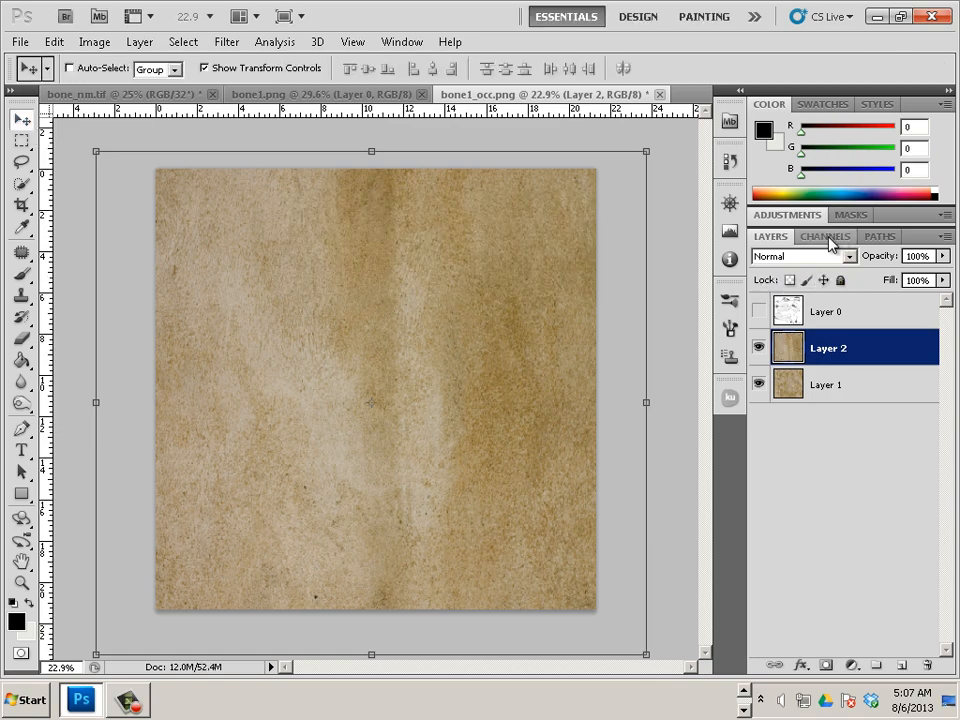
Step: Compare Layer 2's blend modes, including Soft Light, Pin Light, Color Dodge, Color Burn and Darken, and settle on Multiply
click(806, 258)
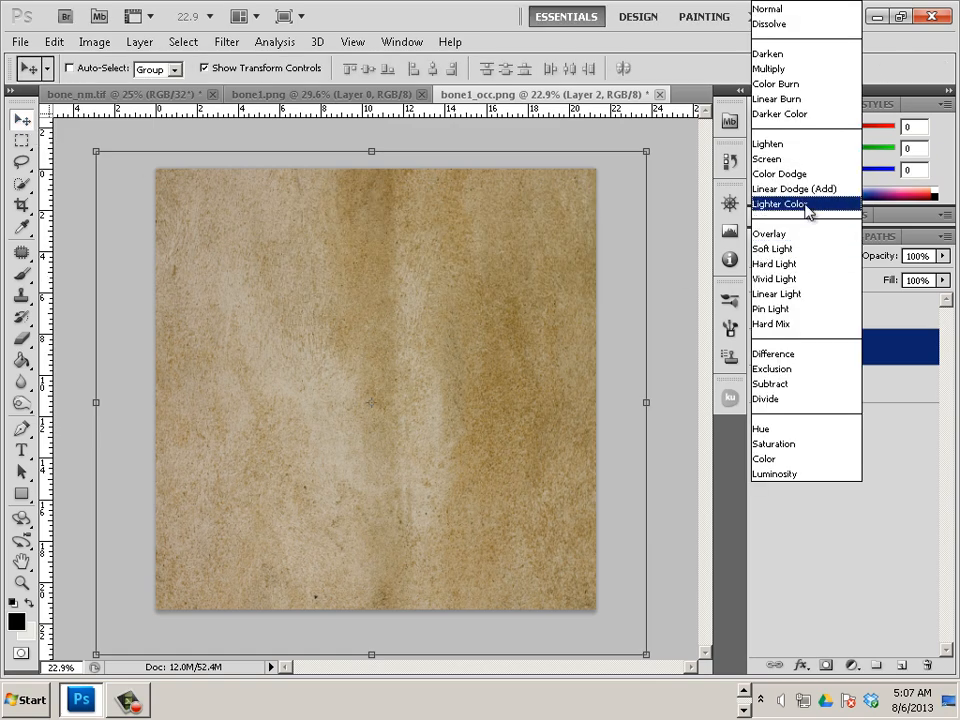
click(796, 250)
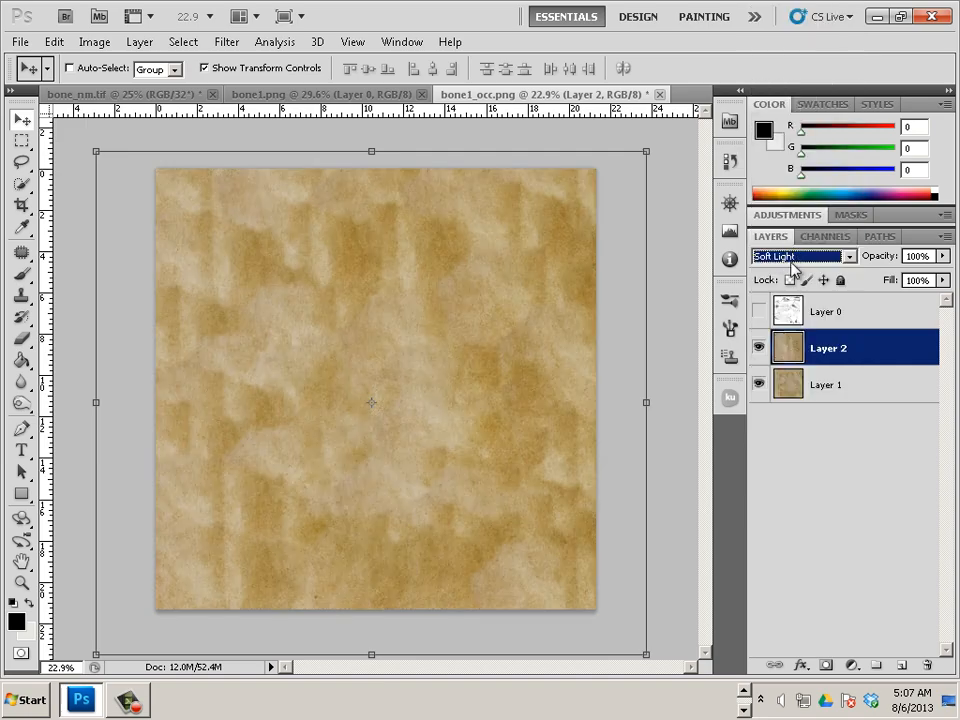
scroll(793, 258, down, 5)
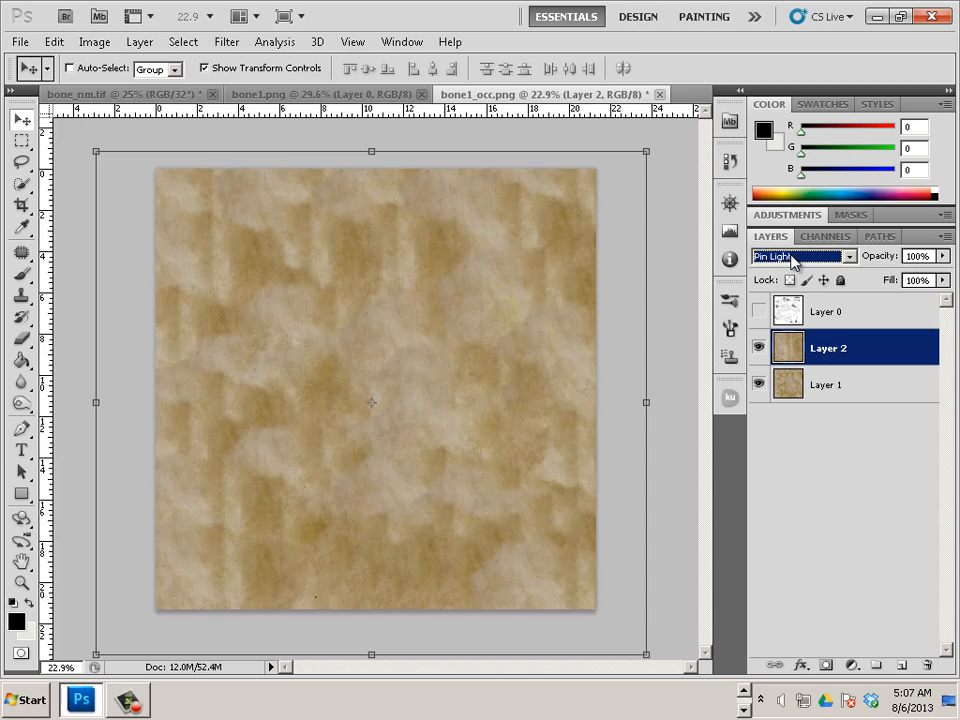
scroll(793, 258, up, 3)
scroll(793, 258, up, 2)
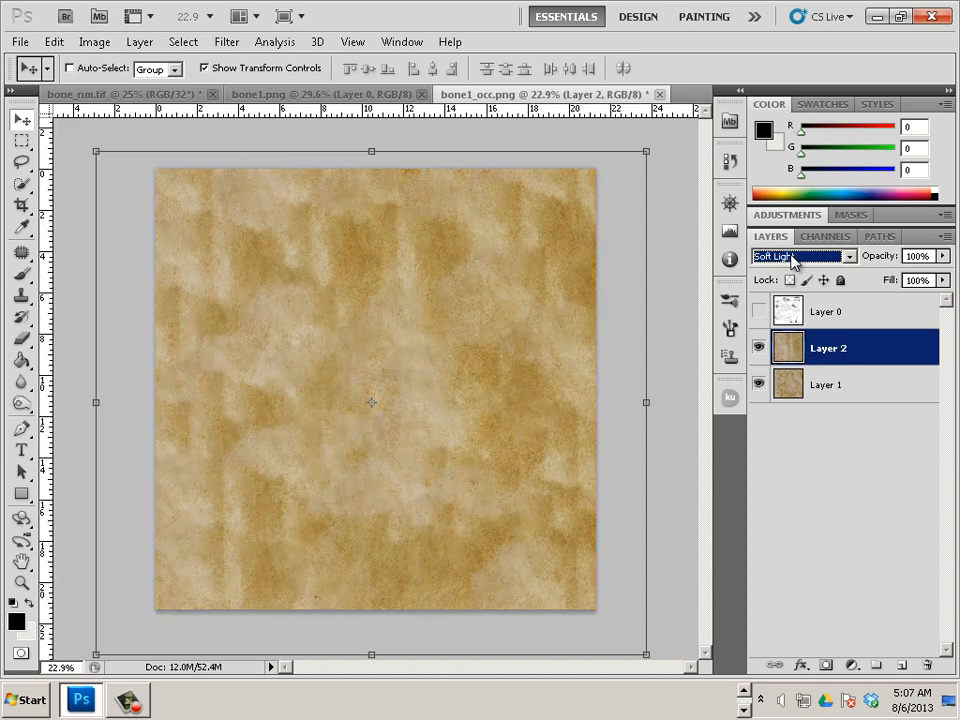
scroll(793, 258, down, 1)
scroll(793, 258, up, 1)
scroll(793, 258, down, 1)
scroll(793, 258, up, 1)
scroll(793, 258, up, 5)
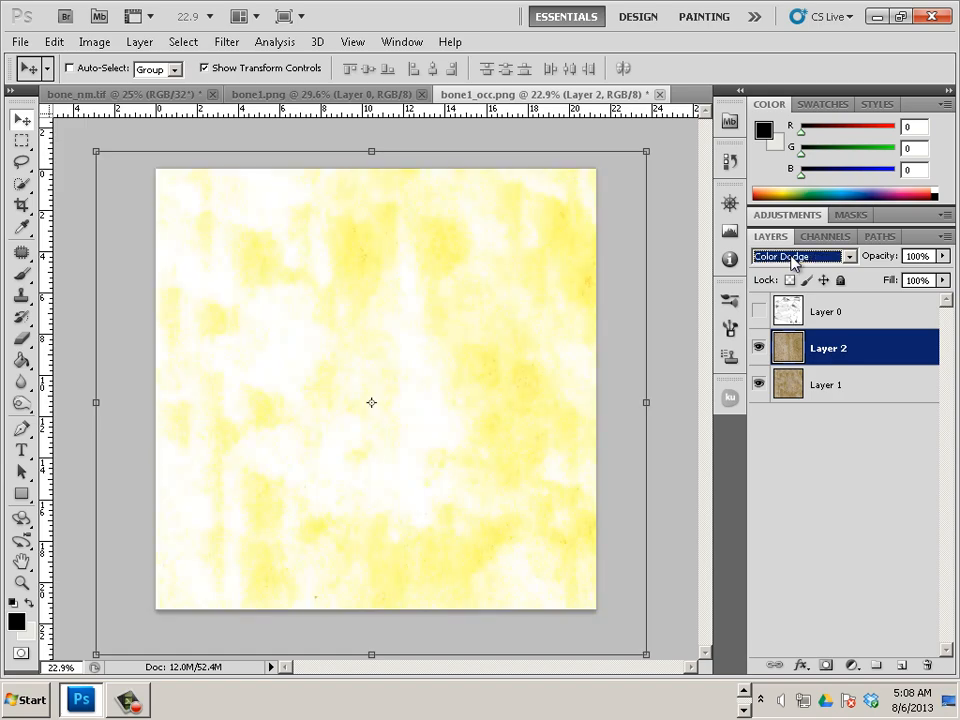
scroll(793, 258, up, 6)
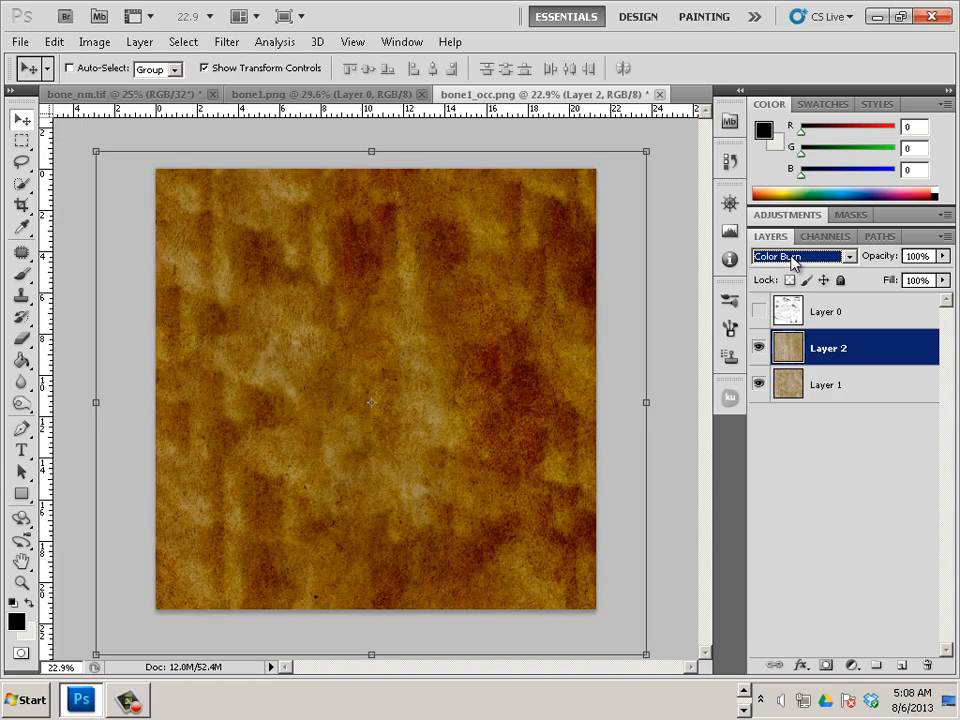
scroll(793, 258, up, 1)
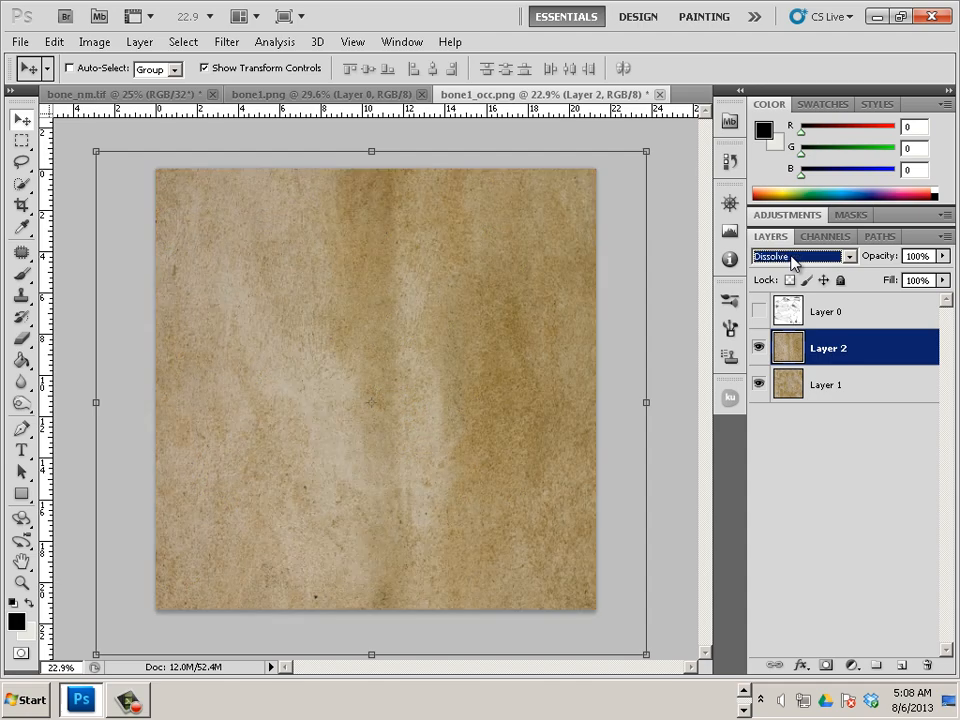
scroll(793, 258, down, 1)
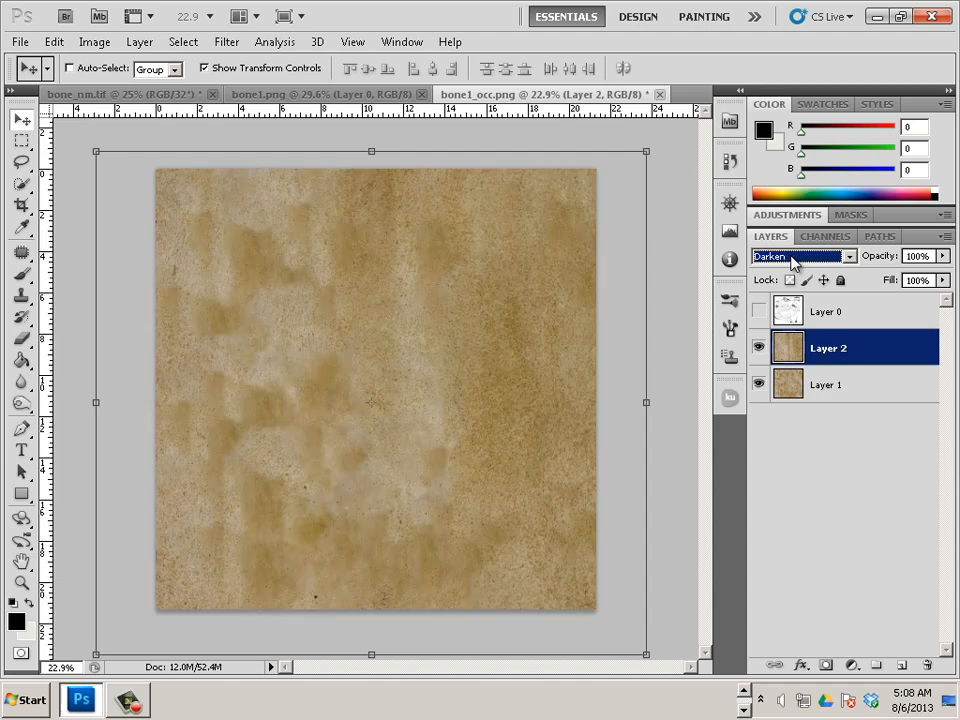
scroll(793, 258, down, 1)
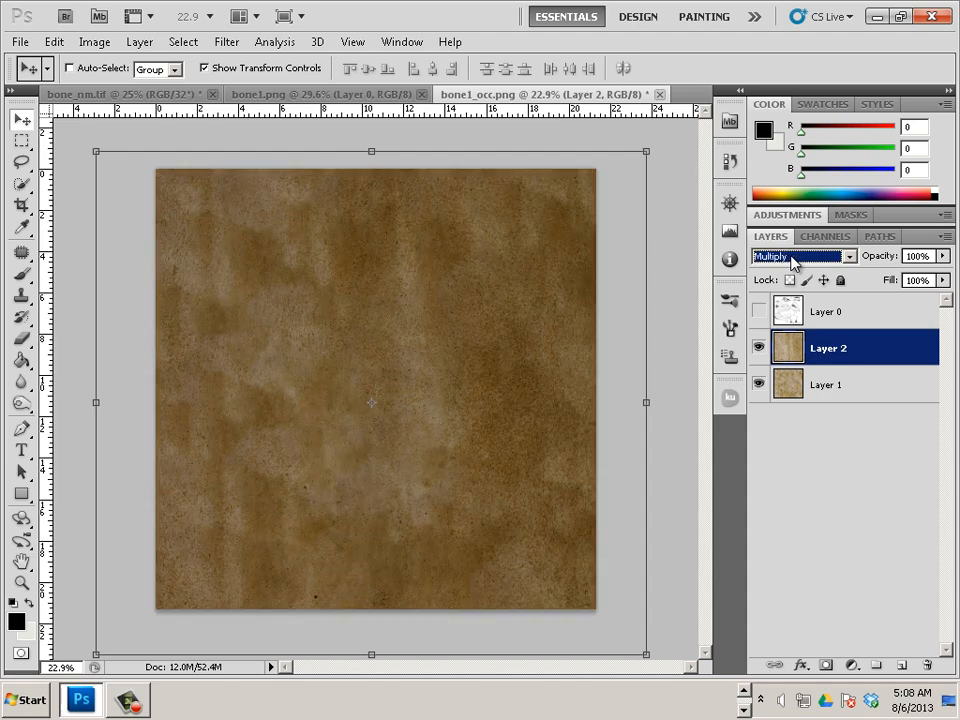
scroll(793, 260, down, 1)
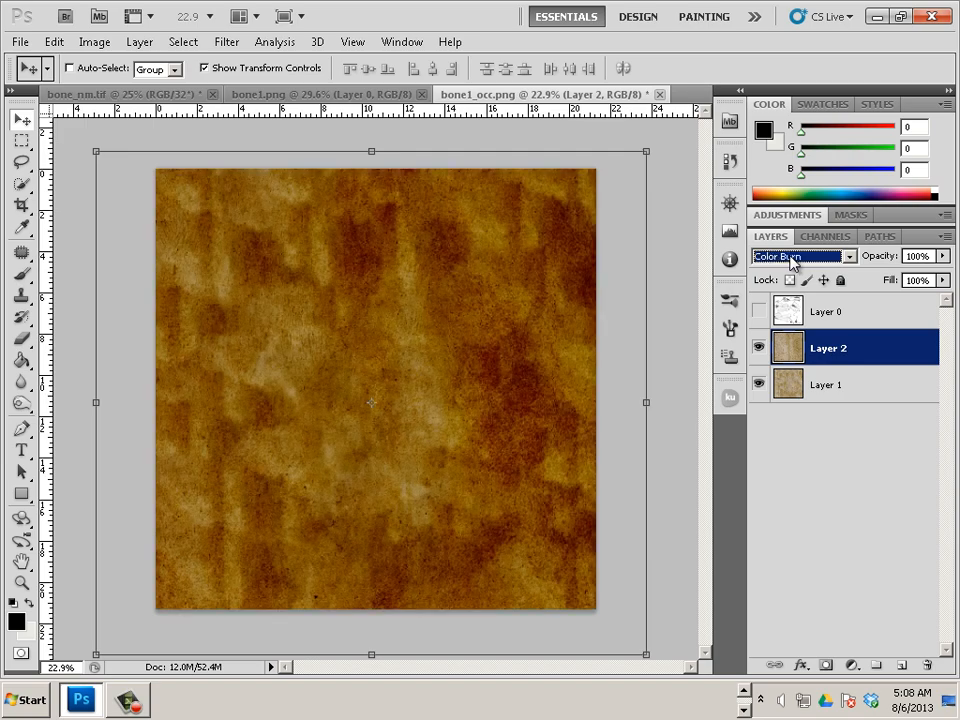
scroll(793, 260, up, 1)
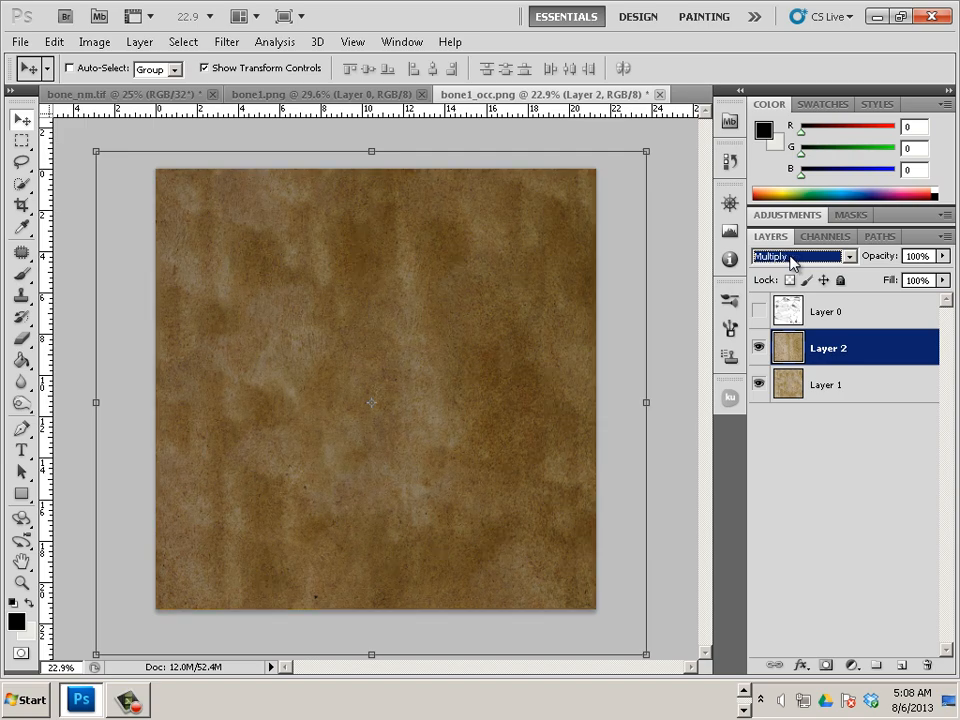
click(877, 500)
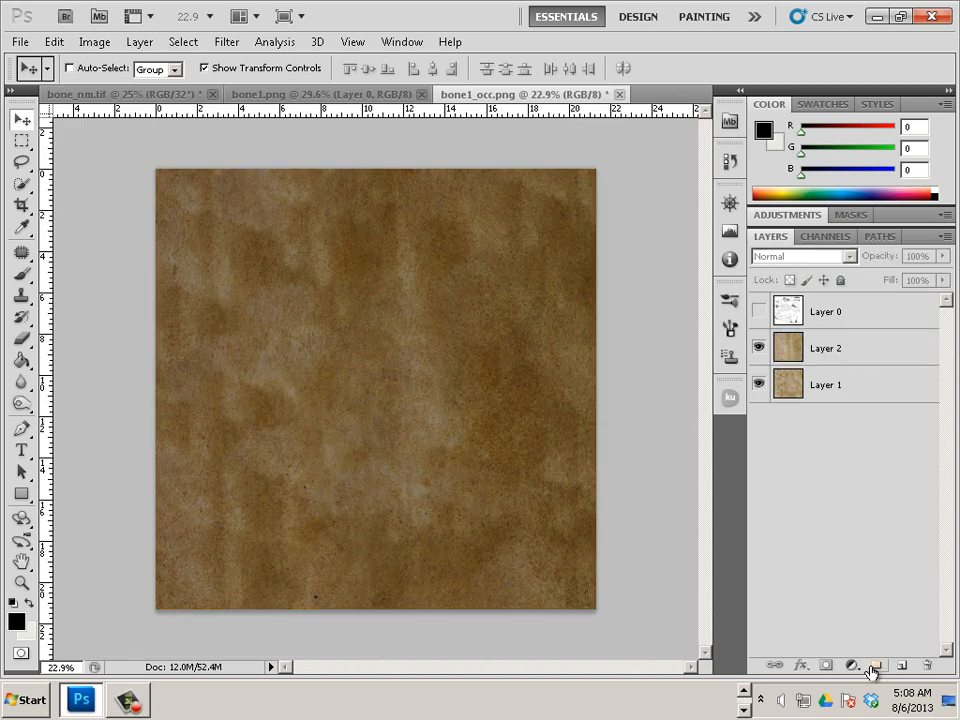
click(853, 665)
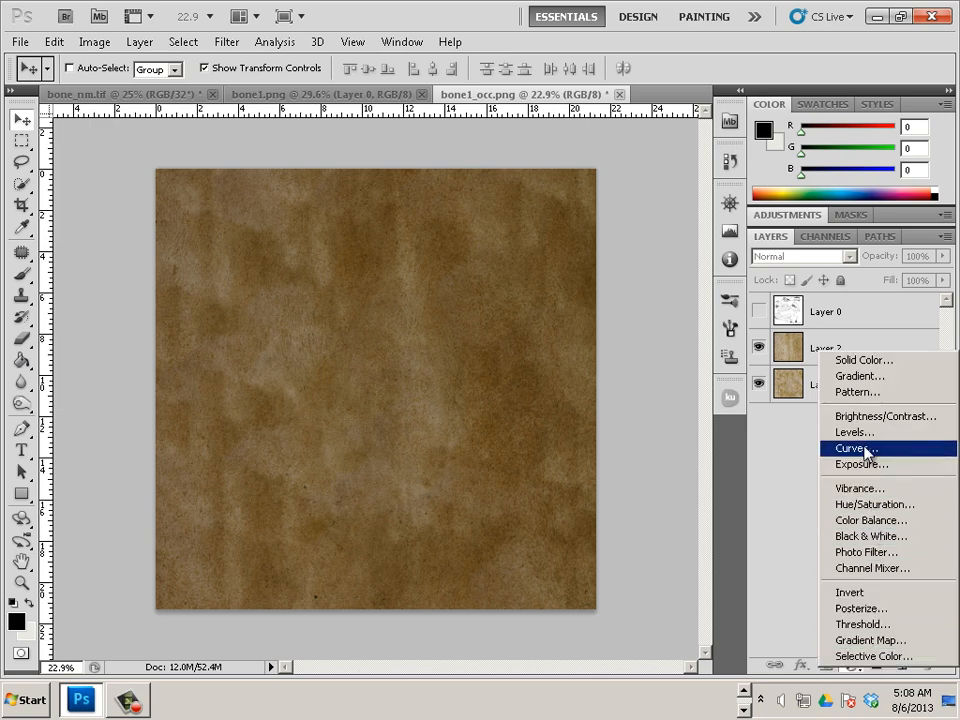
click(813, 520)
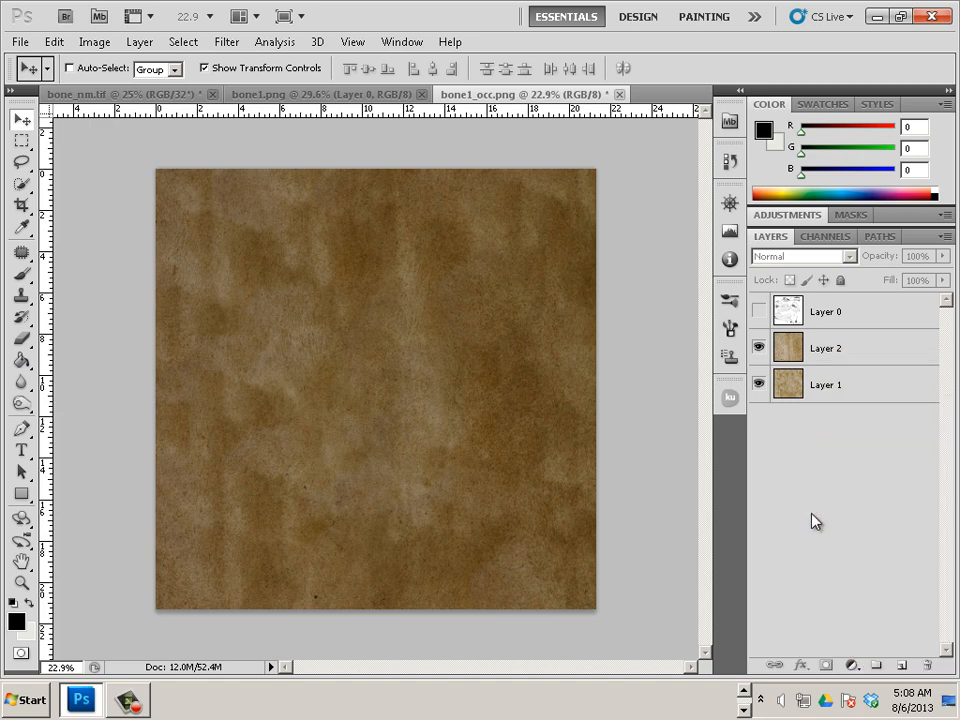
Step: Add a Levels adjustment layer that brightens the parchment, with midtones at 1.73 and the white input level at 232
click(857, 660)
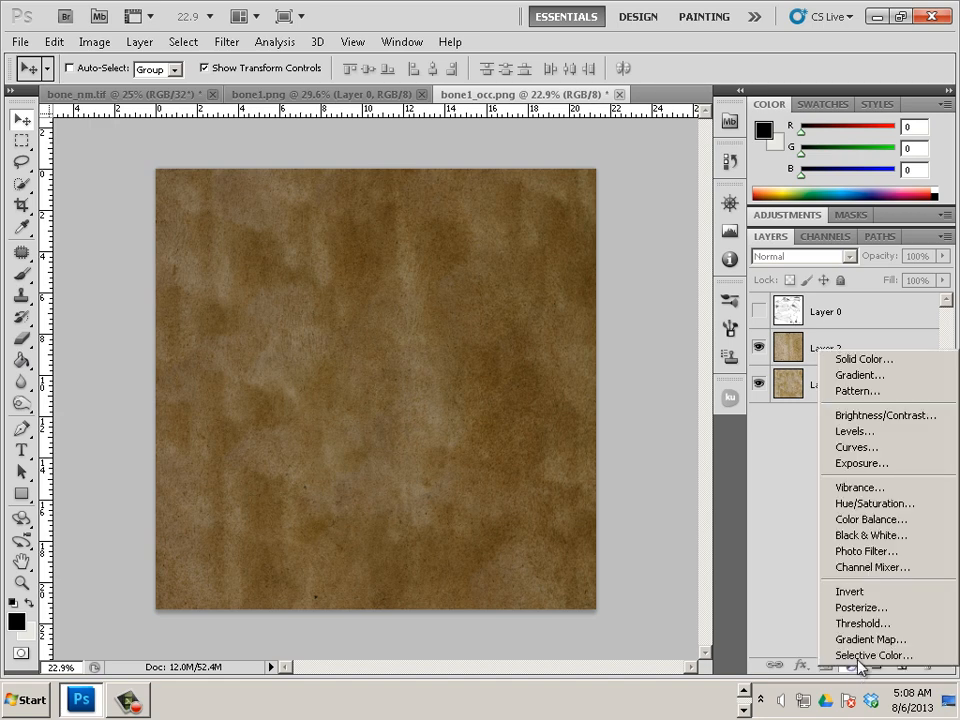
click(864, 436)
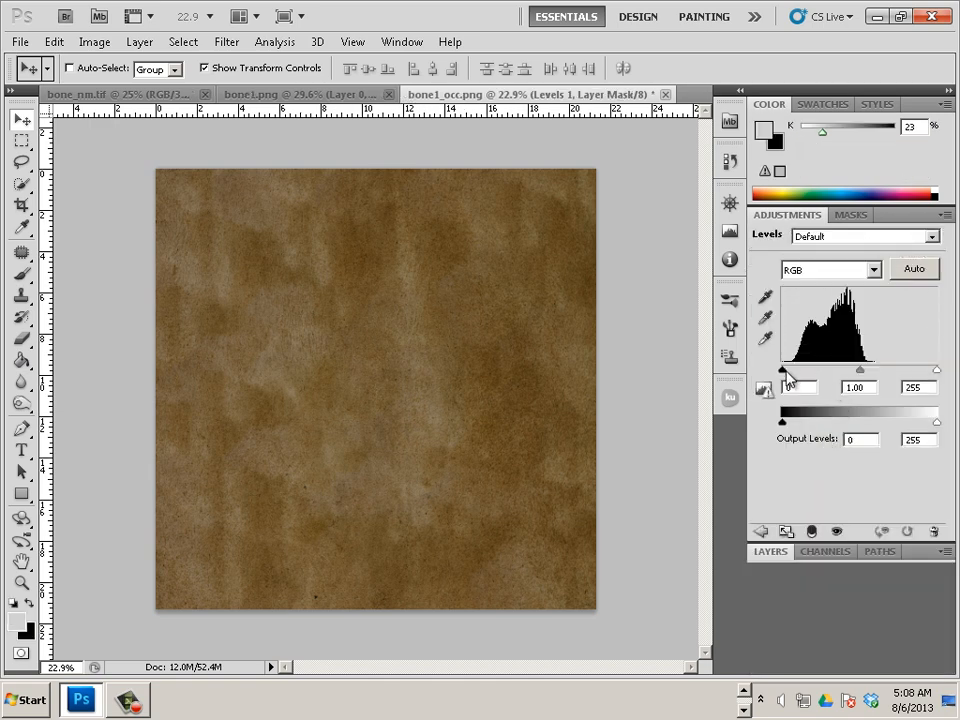
mouse_move(787, 371)
mouse_down()
mouse_move(796, 373)
mouse_move(774, 371)
mouse_up()
drag(860, 373, 831, 375)
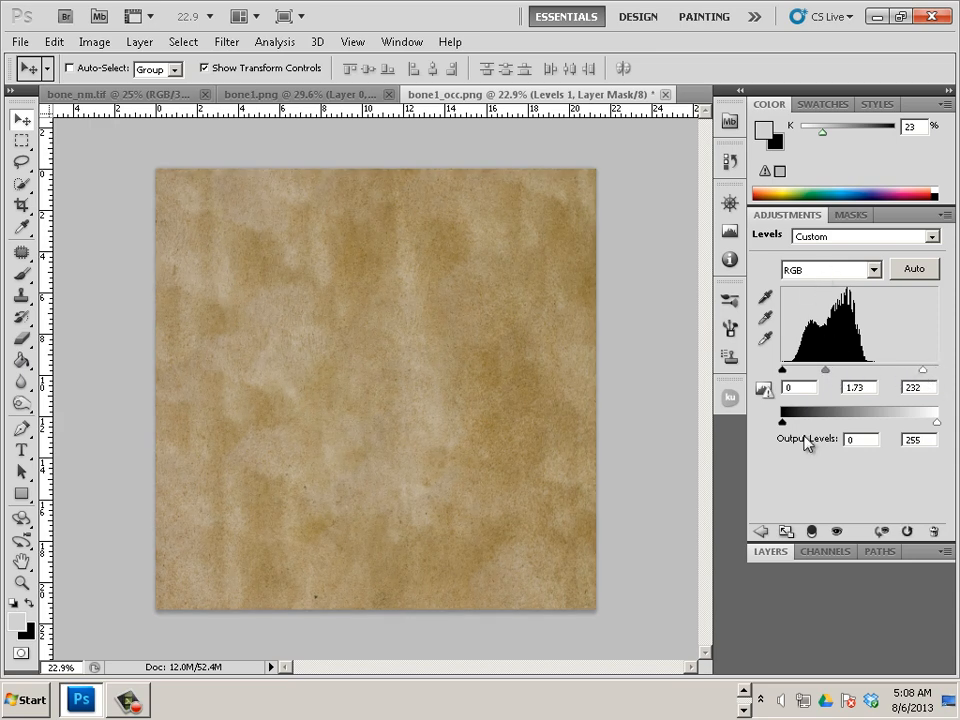
Step: Move the Levels 1 adjustment below Layer 0, then show Layer 0 and compare the texture with and without the occlusion
click(772, 552)
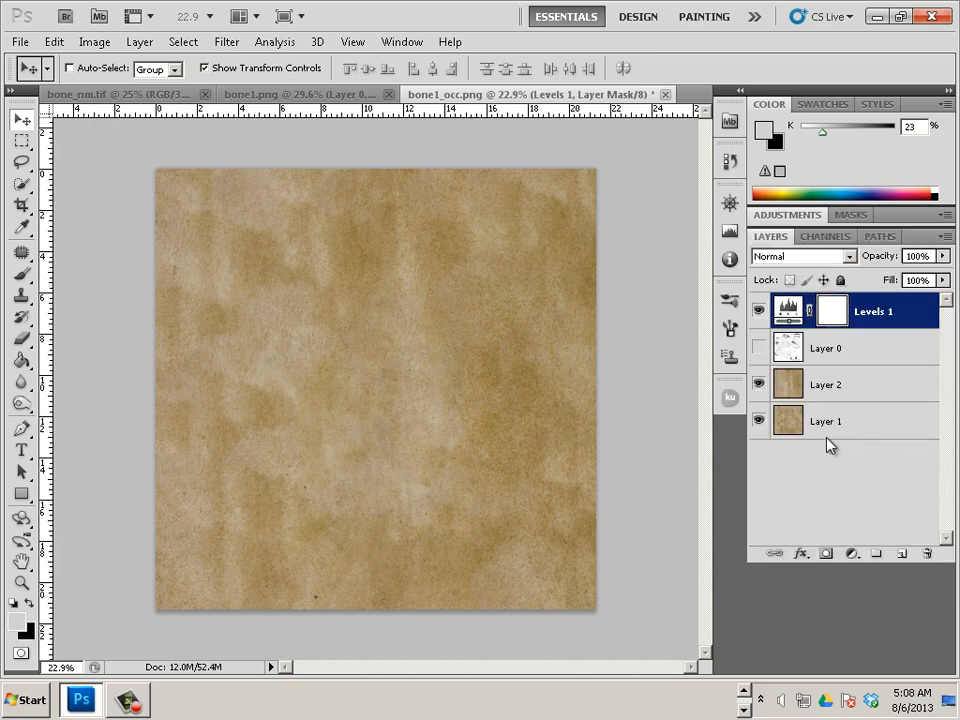
drag(900, 318, 895, 381)
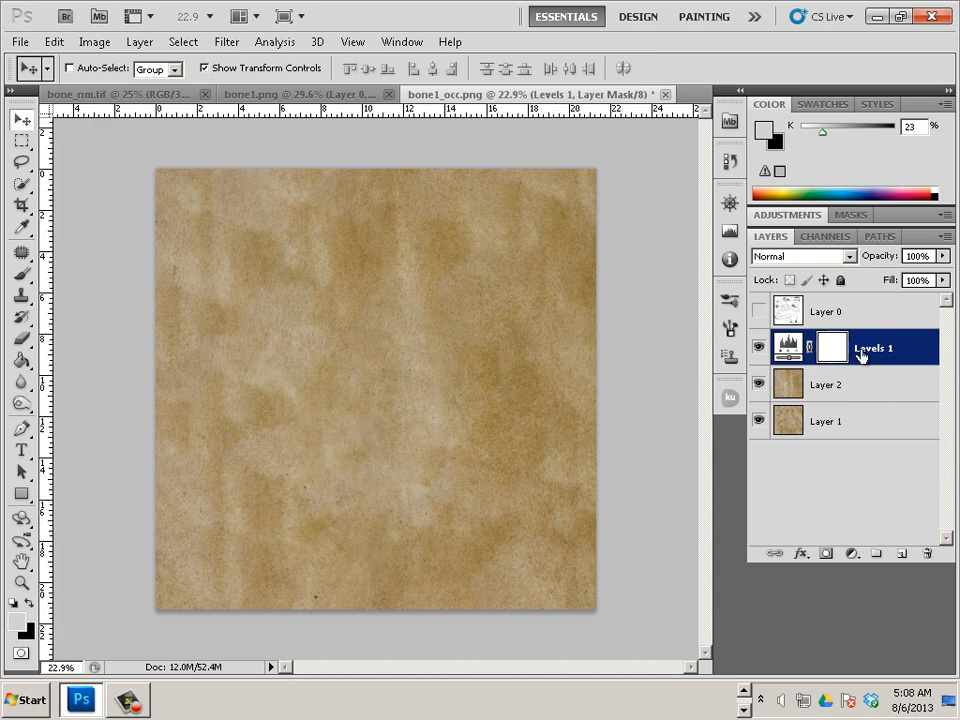
click(759, 312)
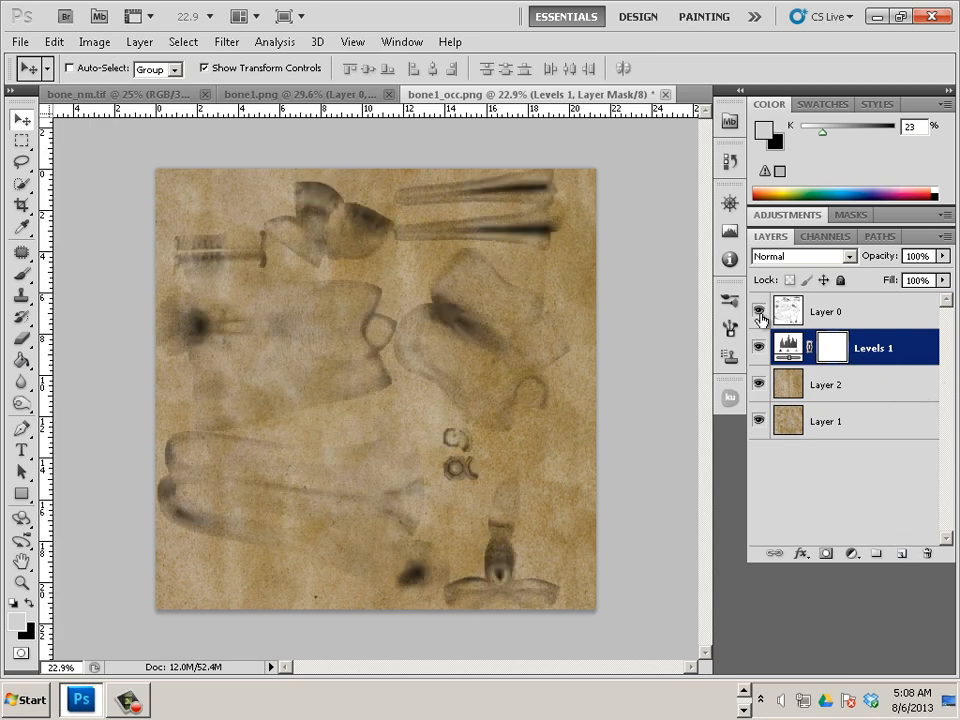
click(759, 313)
click(759, 313)
click(760, 315)
click(760, 315)
Step: Compare Layer 0's blend modes, including Overlay, Vivid Light, Hard Light and Exclusion, and settle on Soft Light
click(855, 314)
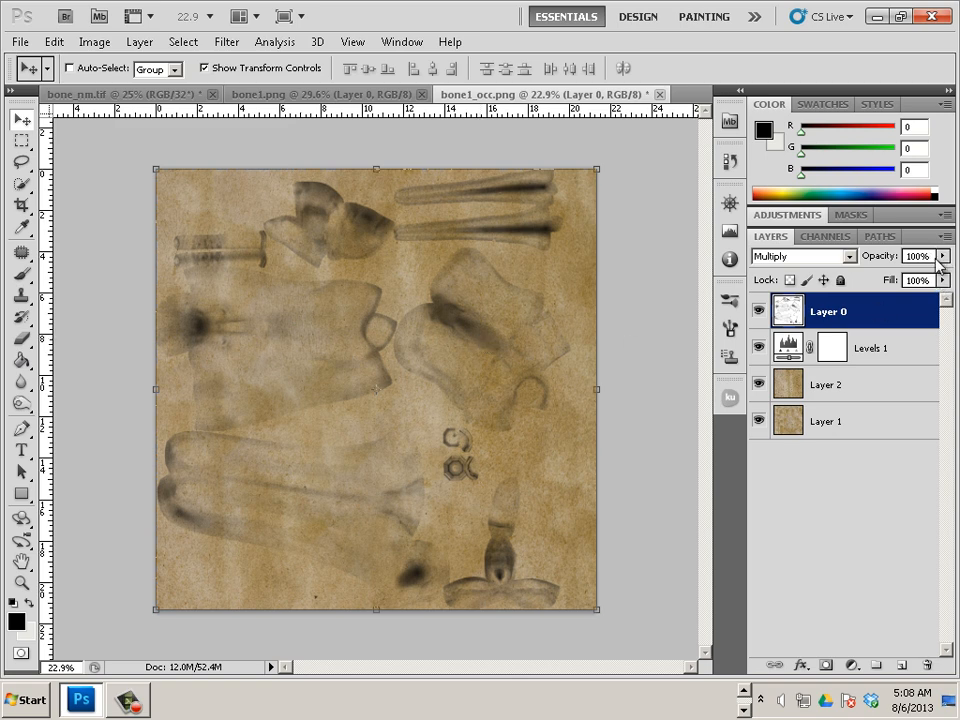
click(798, 257)
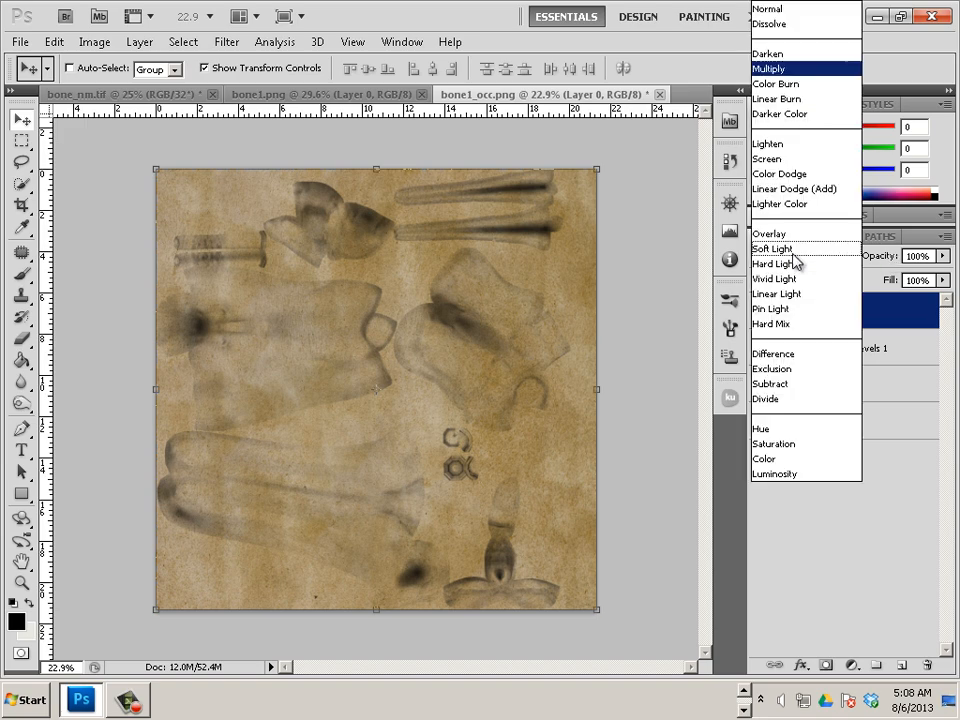
click(793, 252)
scroll(798, 262, down, 1)
scroll(798, 262, up, 3)
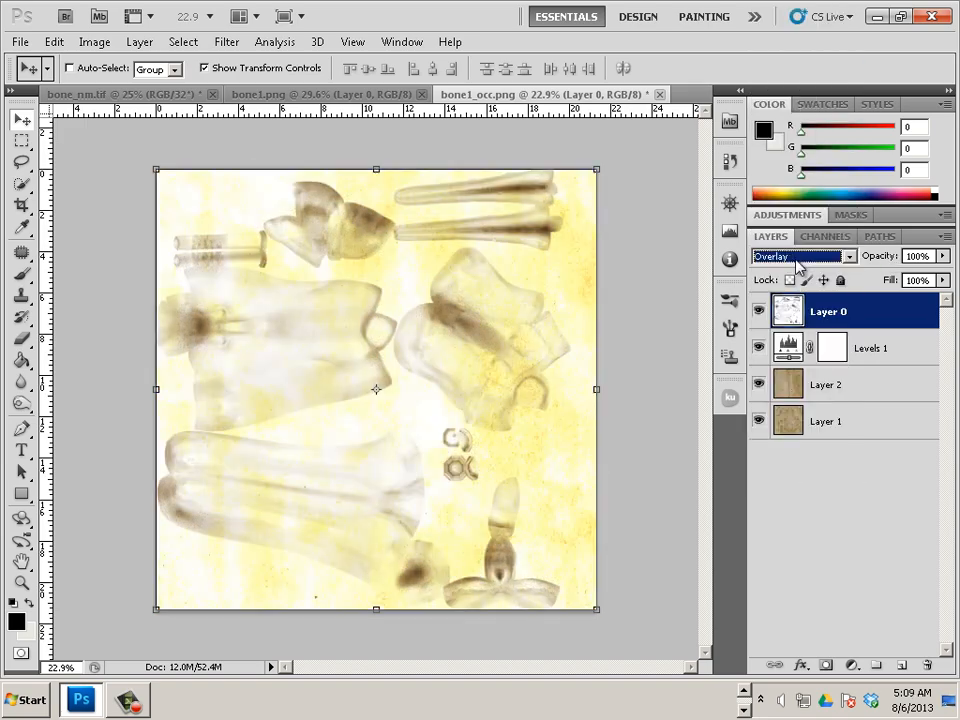
scroll(798, 262, up, 2)
scroll(798, 262, down, 5)
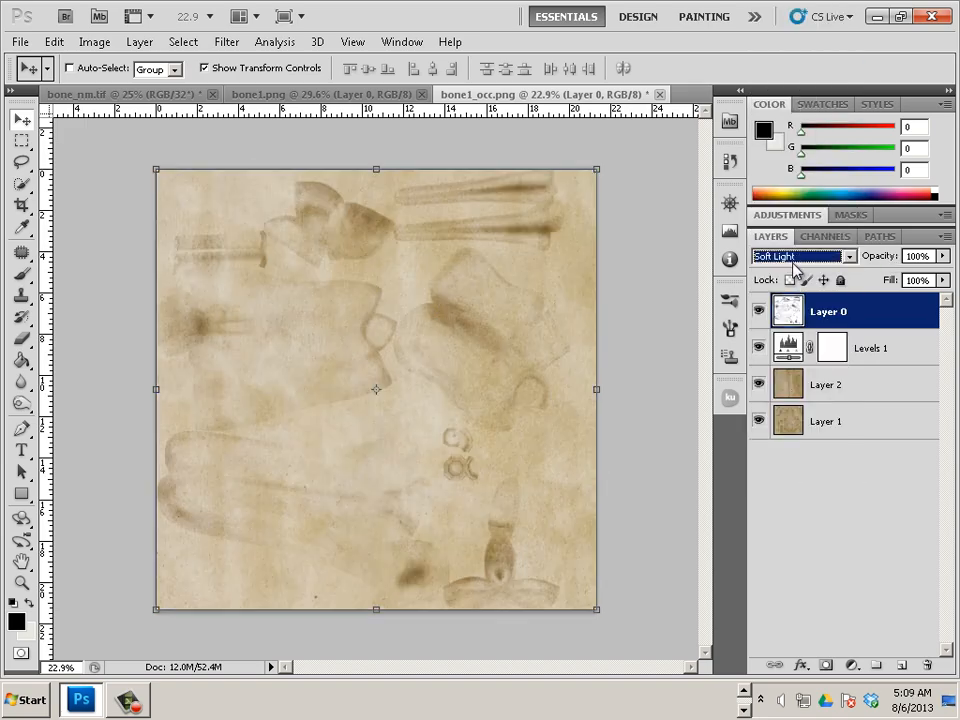
scroll(797, 268, up, 1)
scroll(797, 266, down, 4)
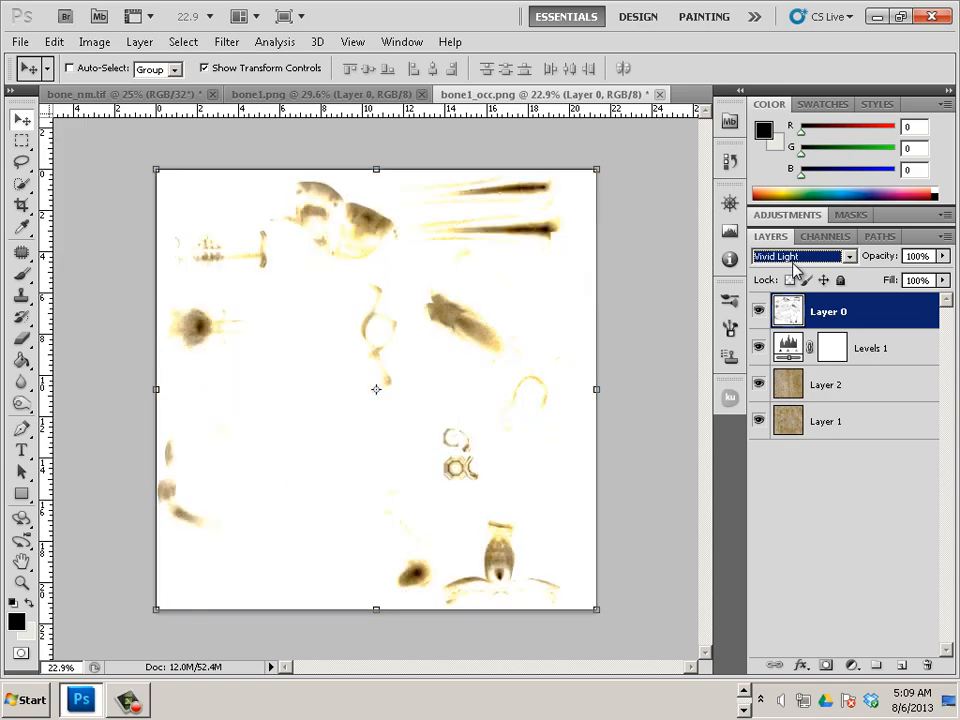
scroll(797, 268, down, 4)
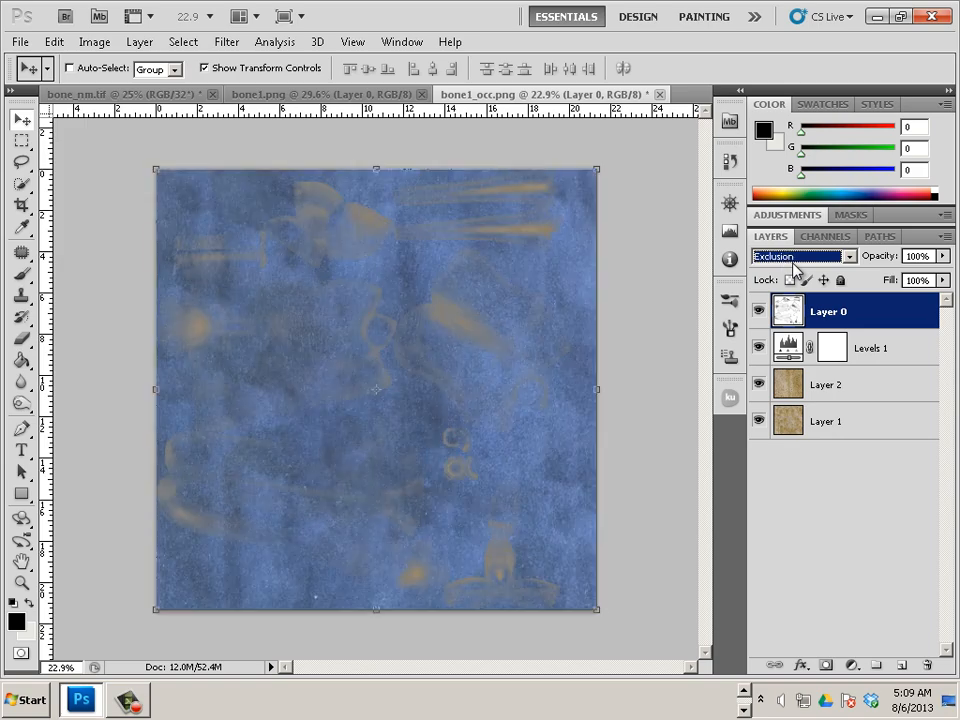
scroll(797, 268, up, 1)
scroll(797, 268, up, 8)
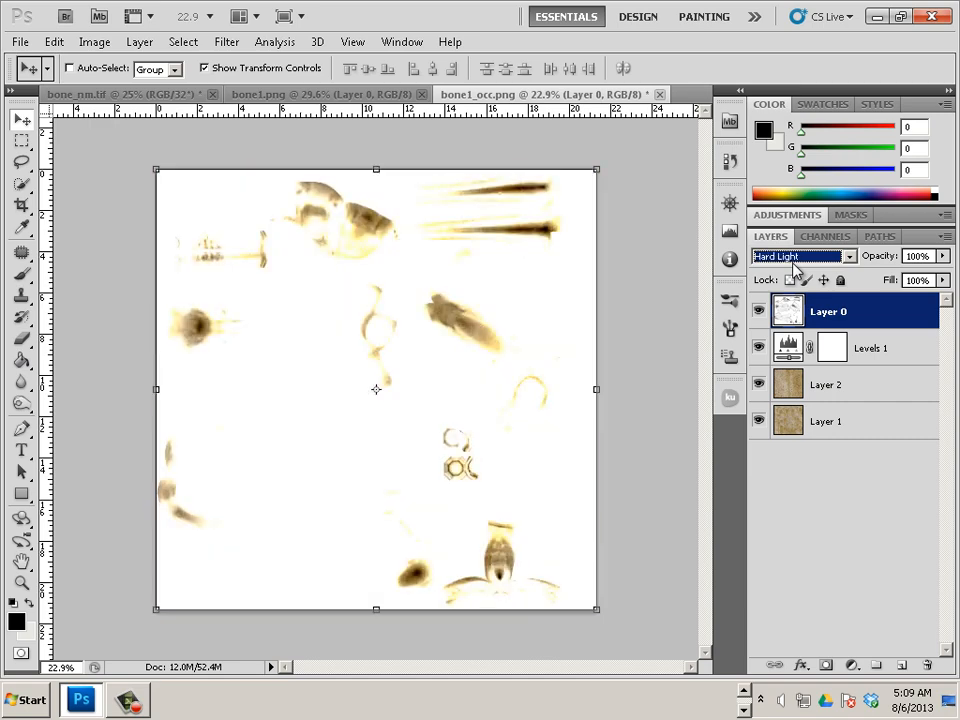
scroll(797, 268, down, 1)
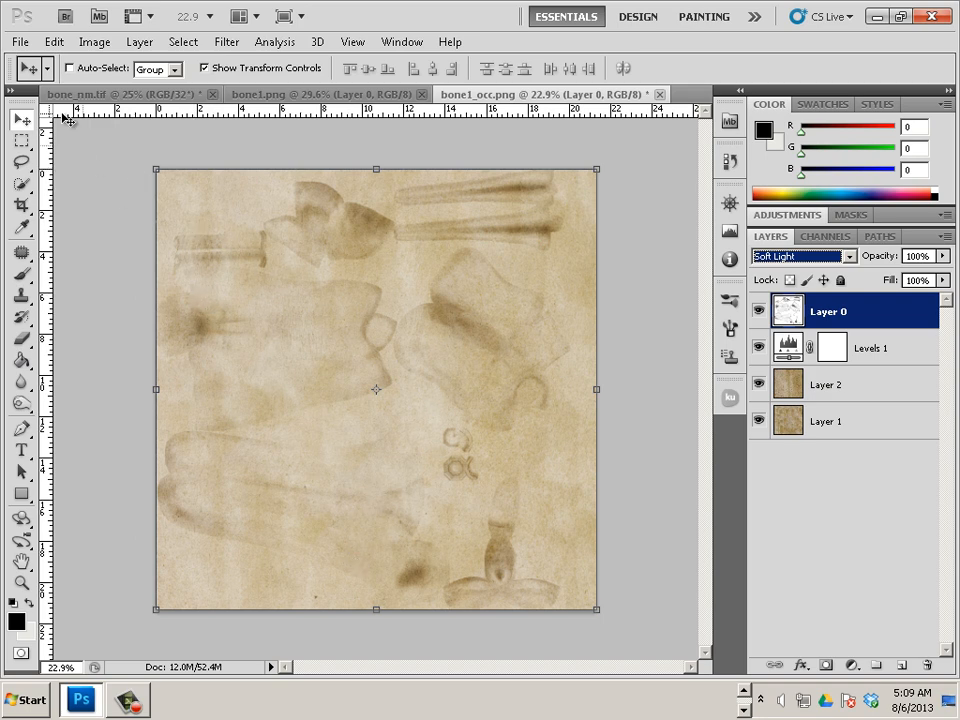
Step: Start saving a copy of the image in Targa format to the Final_project folder inside study1_horsebones on the Desktop
click(21, 42)
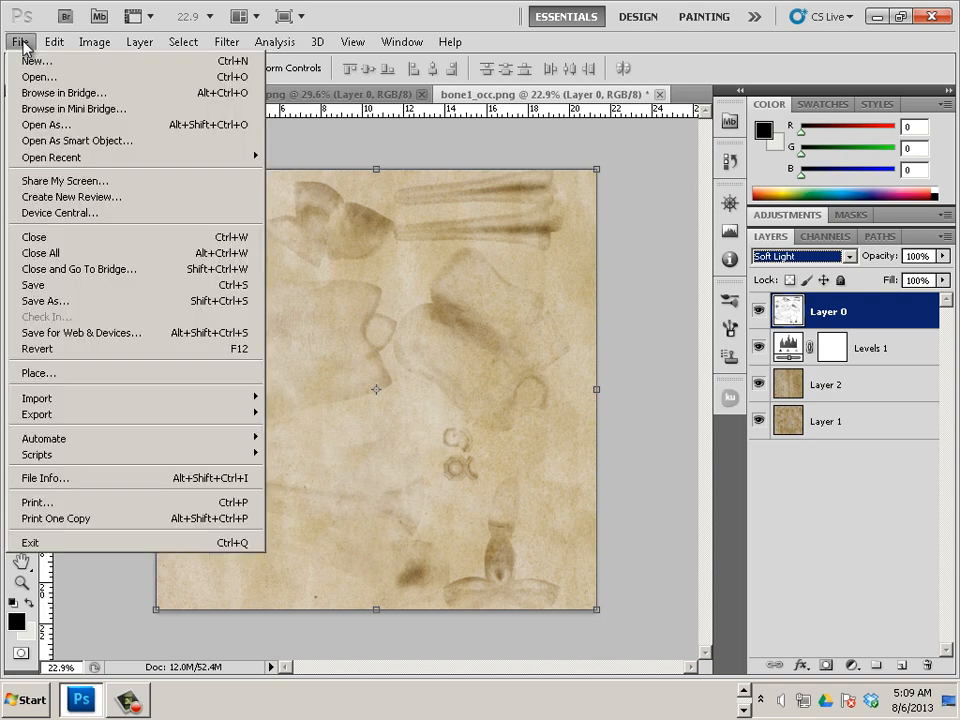
click(118, 308)
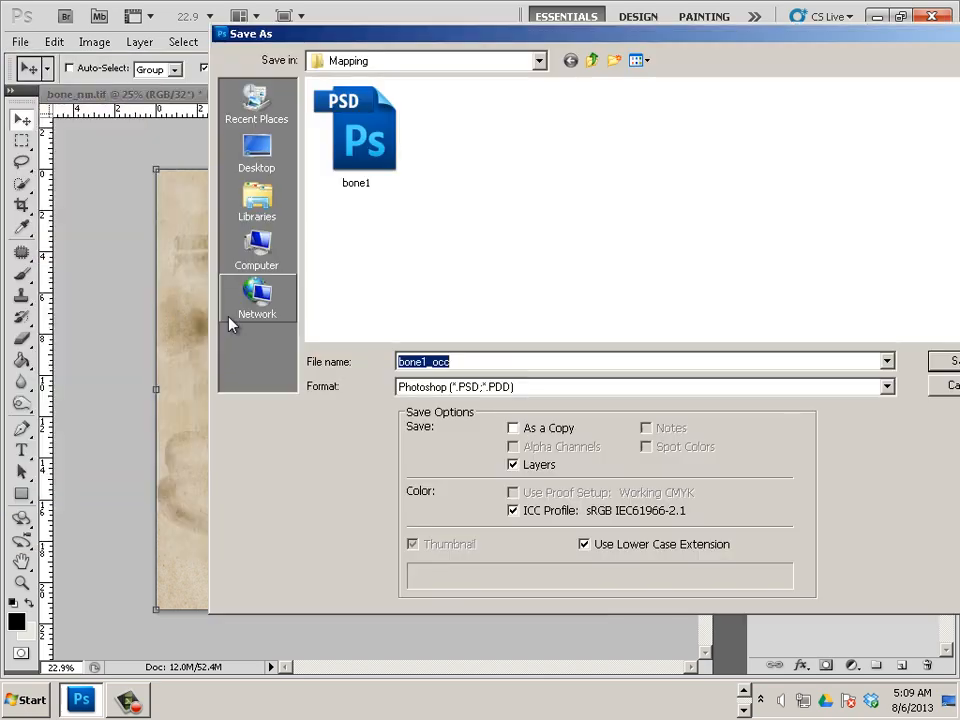
click(476, 390)
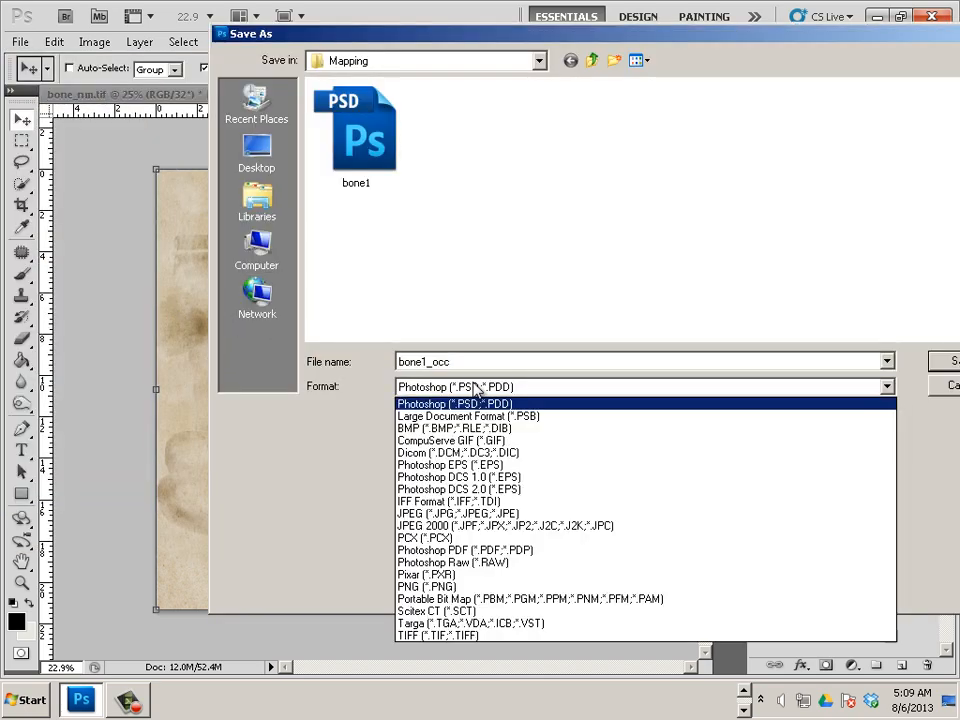
click(516, 622)
click(539, 60)
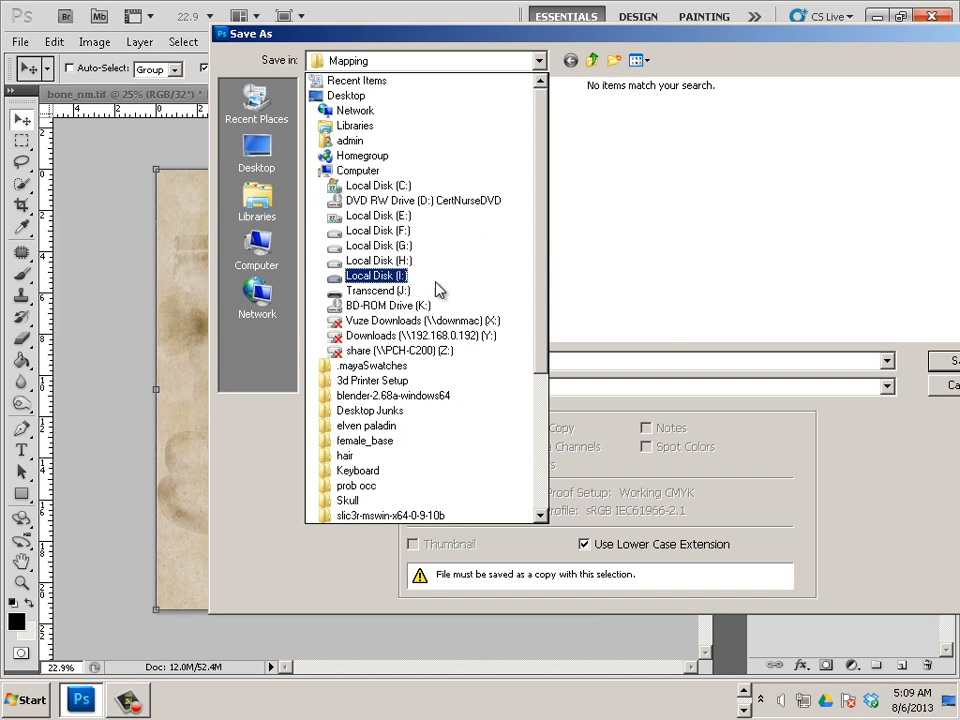
click(370, 96)
click(504, 232)
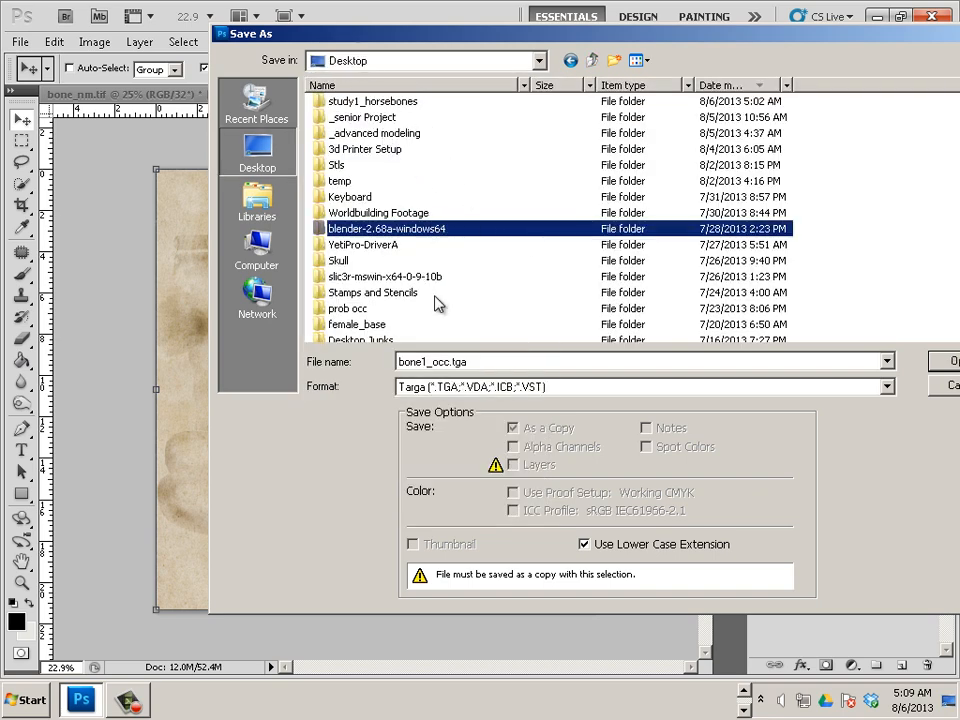
click(409, 310)
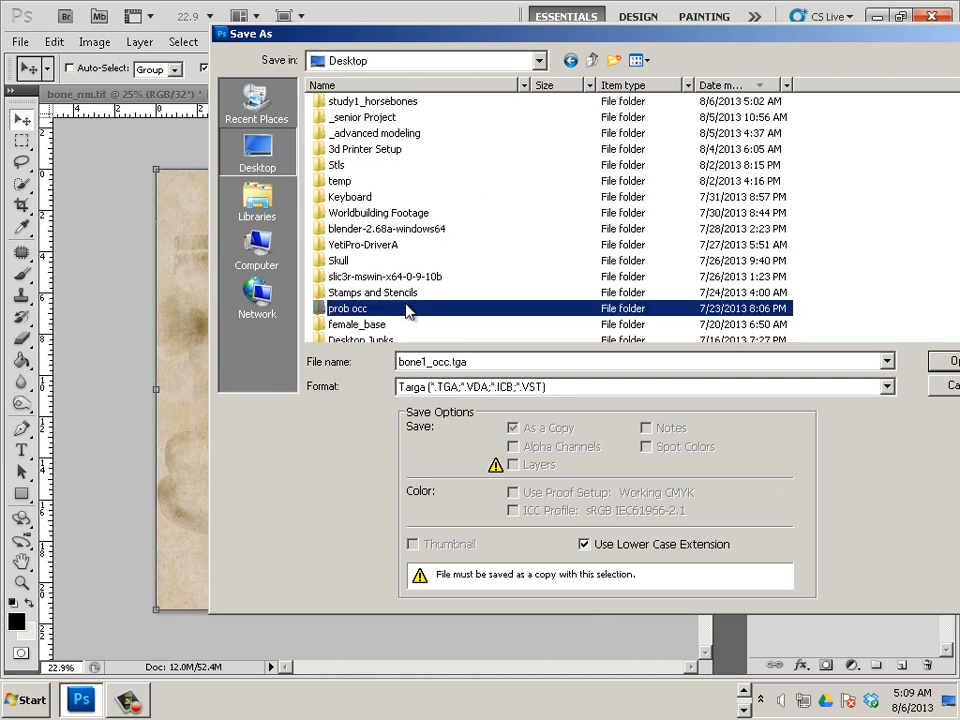
double_click(393, 103)
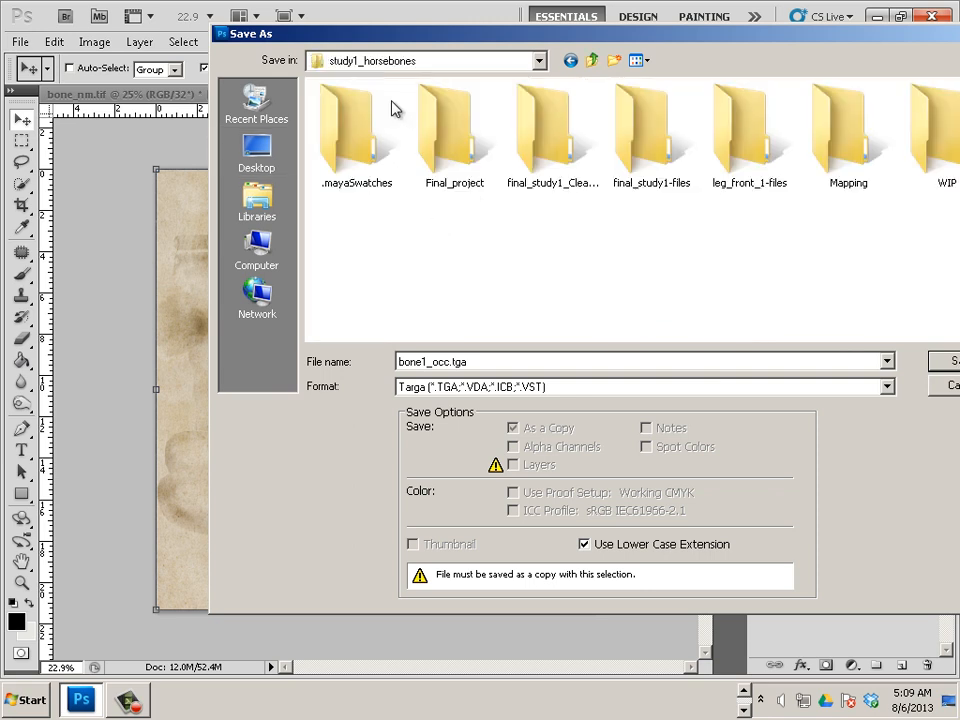
double_click(428, 135)
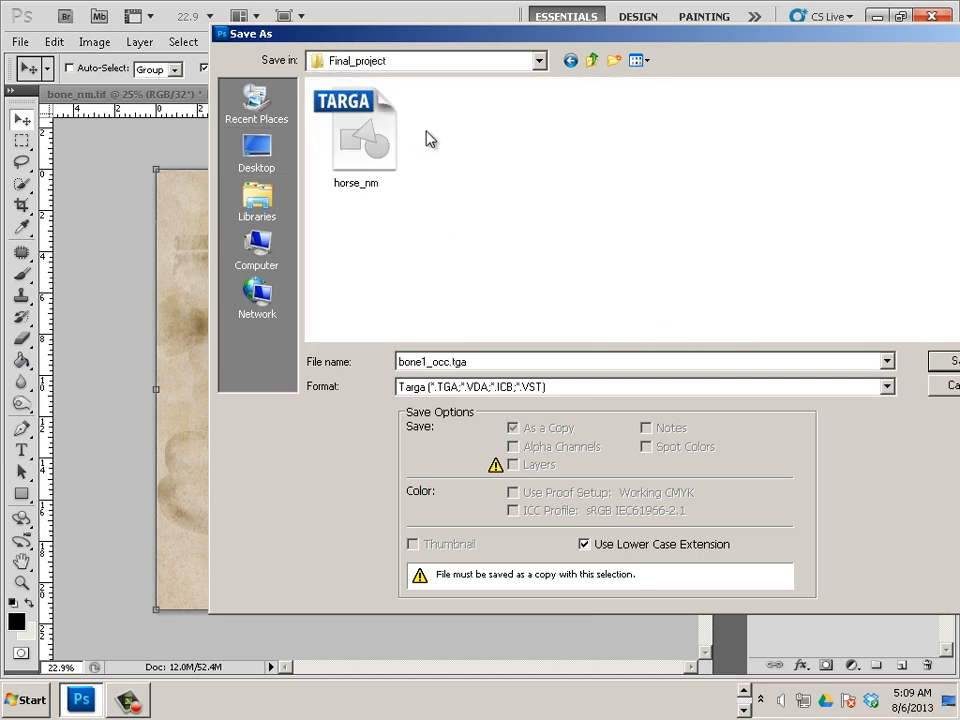
Step: Name the copy horse_cm and save it as an uncompressed 24 bits/pixel Targa file
click(374, 149)
click(488, 365)
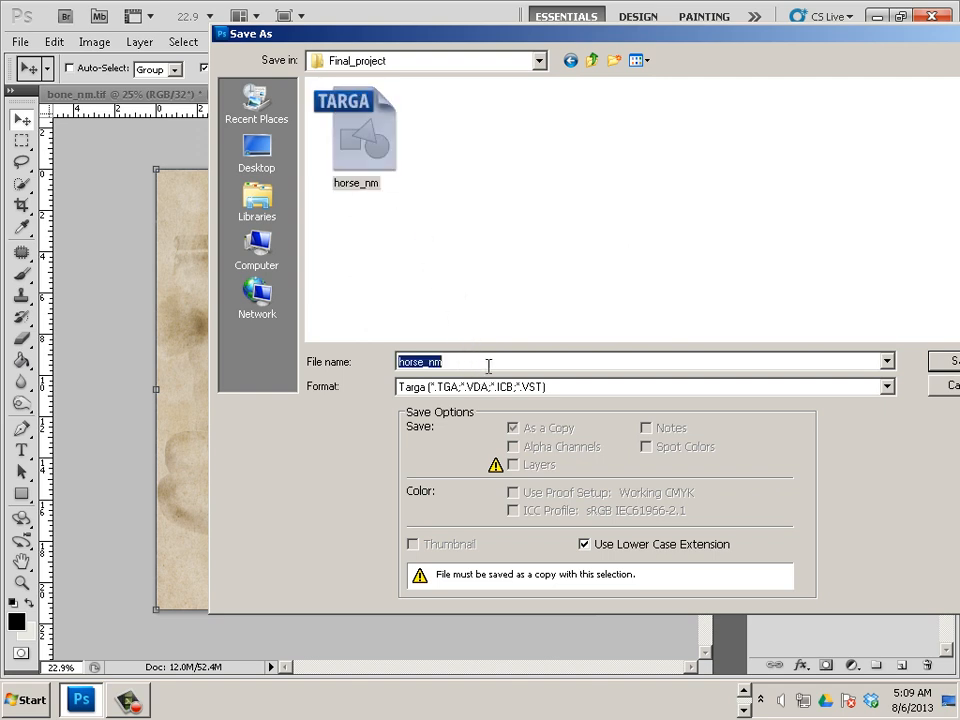
click(489, 366)
key(BackSpace)
key(BackSpace)
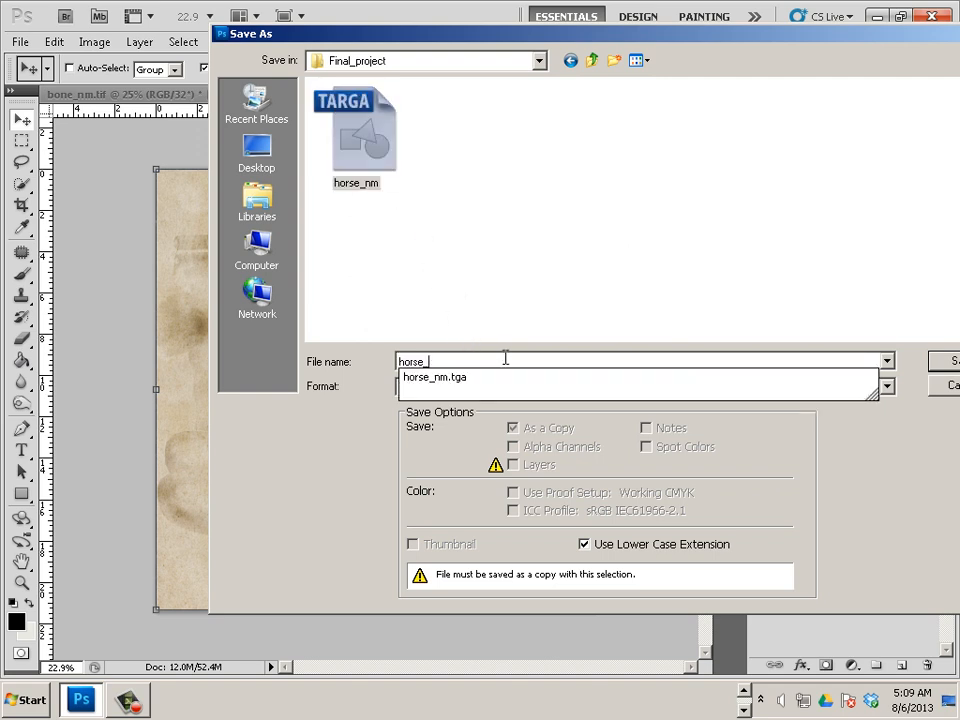
text(cm)
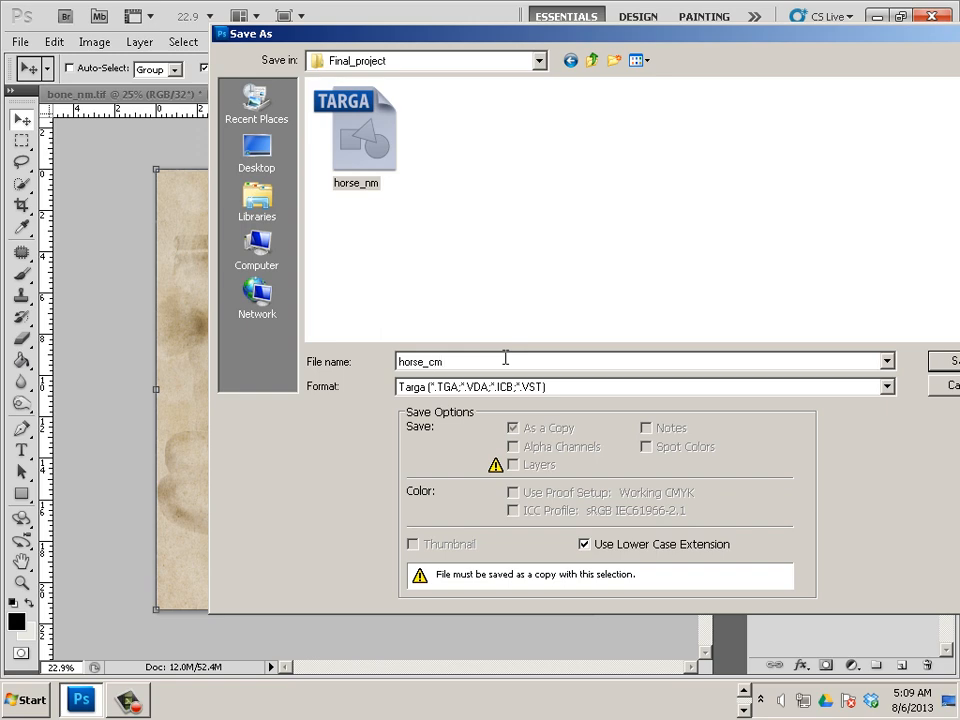
click(943, 361)
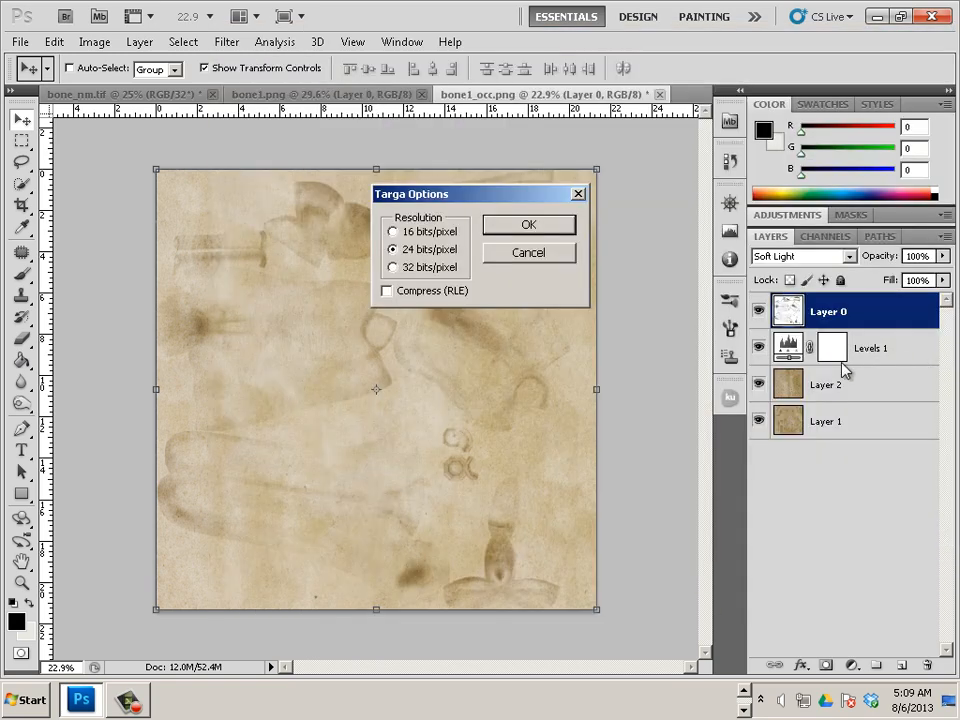
click(544, 226)
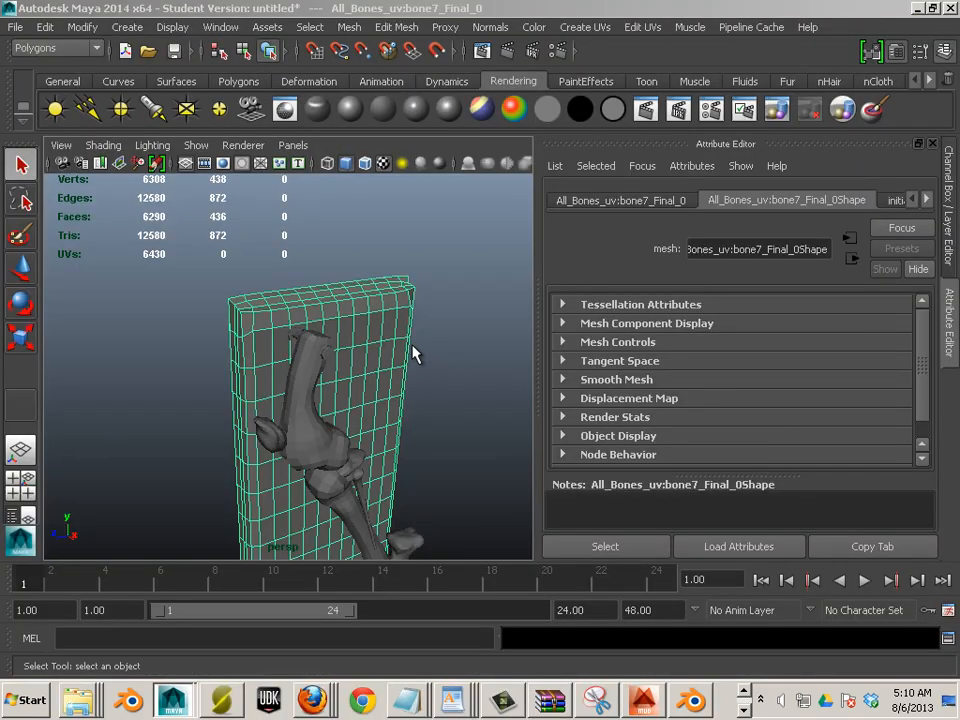
Step: Switch to Mudbox and examine the Wood material and the paint and sculpt layers of bone7_Final
key(alt+Tab)
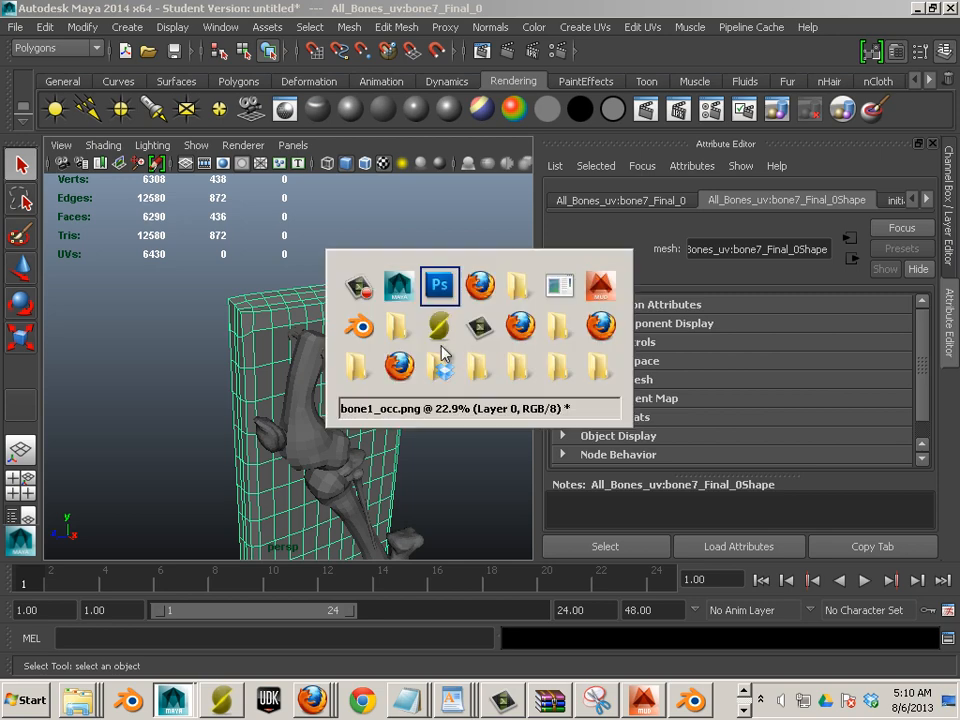
key(alt+Tab)
key(alt+Tab)
key(alt+Tab)
key(alt+Tab)
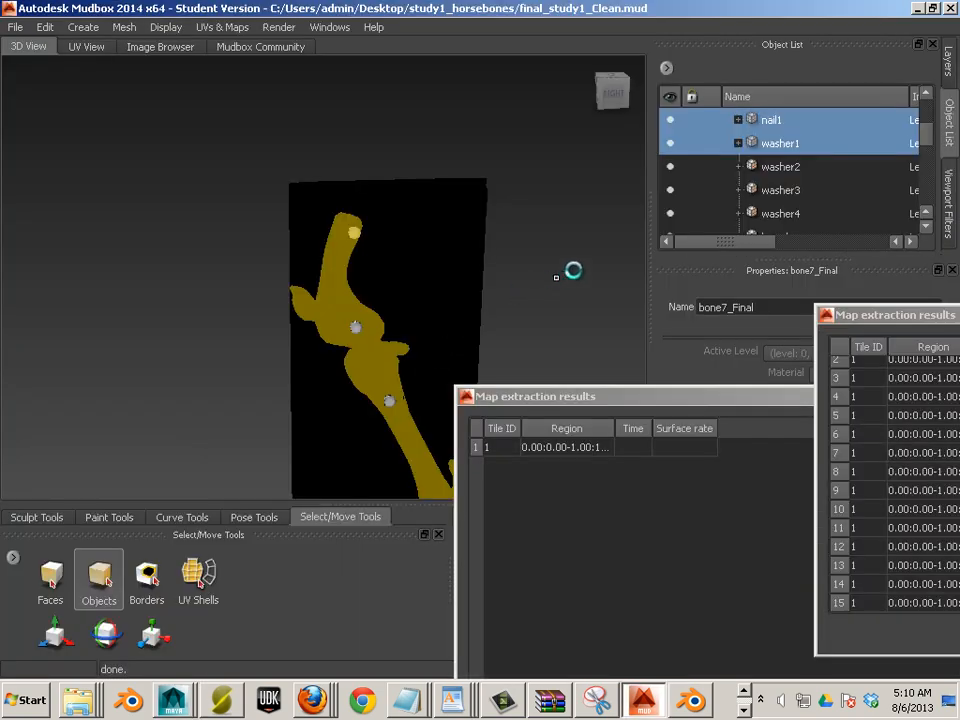
mouse_move(924, 135)
mouse_down()
mouse_move(930, 112)
mouse_move(929, 205)
mouse_move(927, 122)
mouse_up()
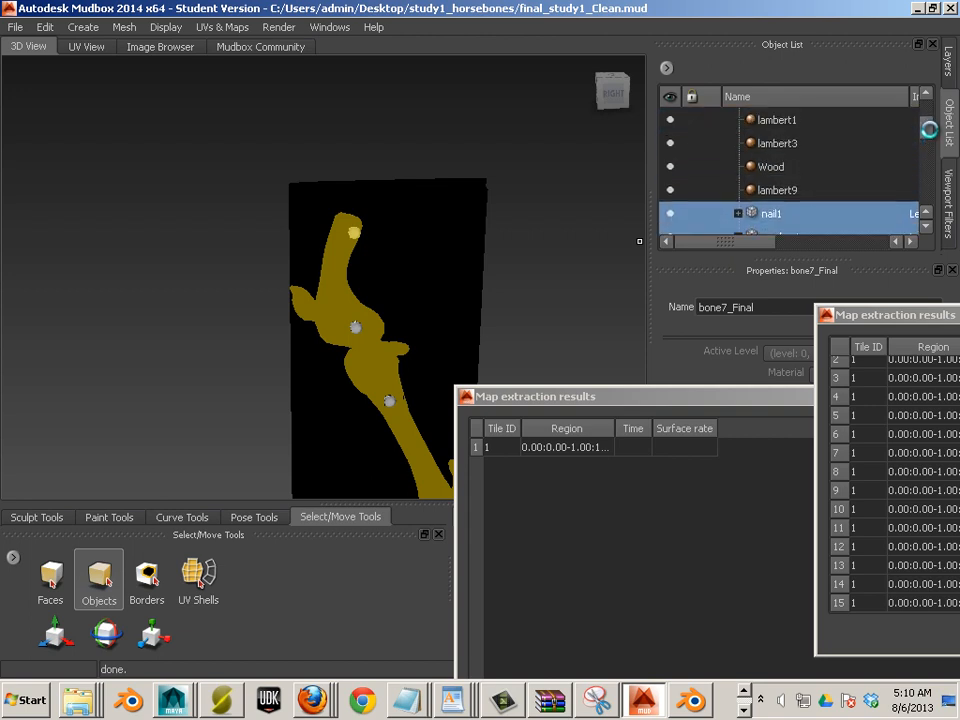
click(797, 166)
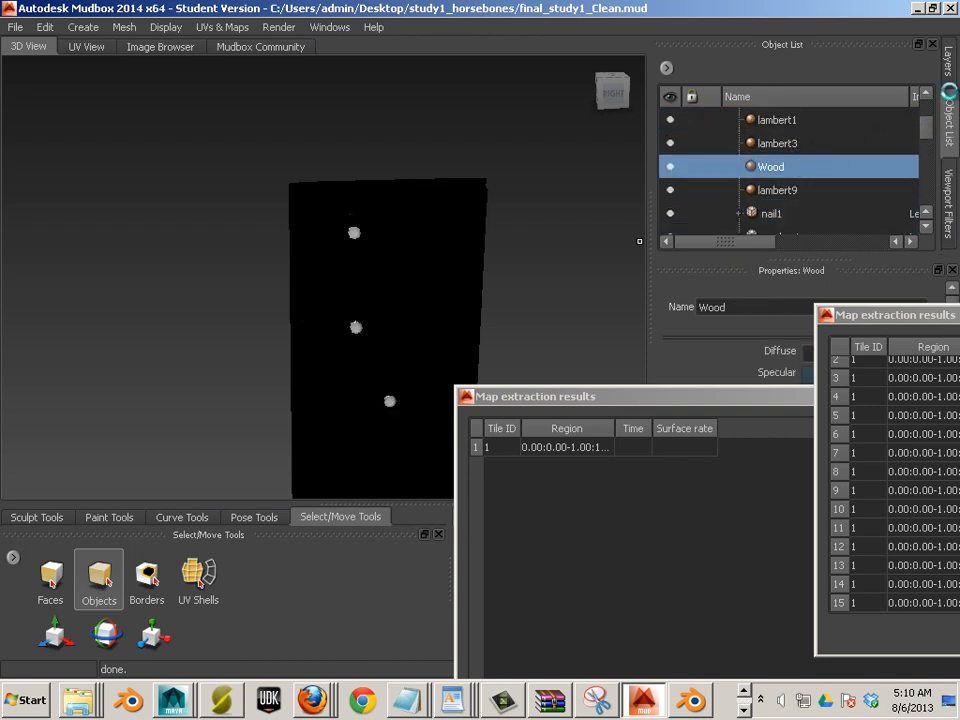
click(951, 75)
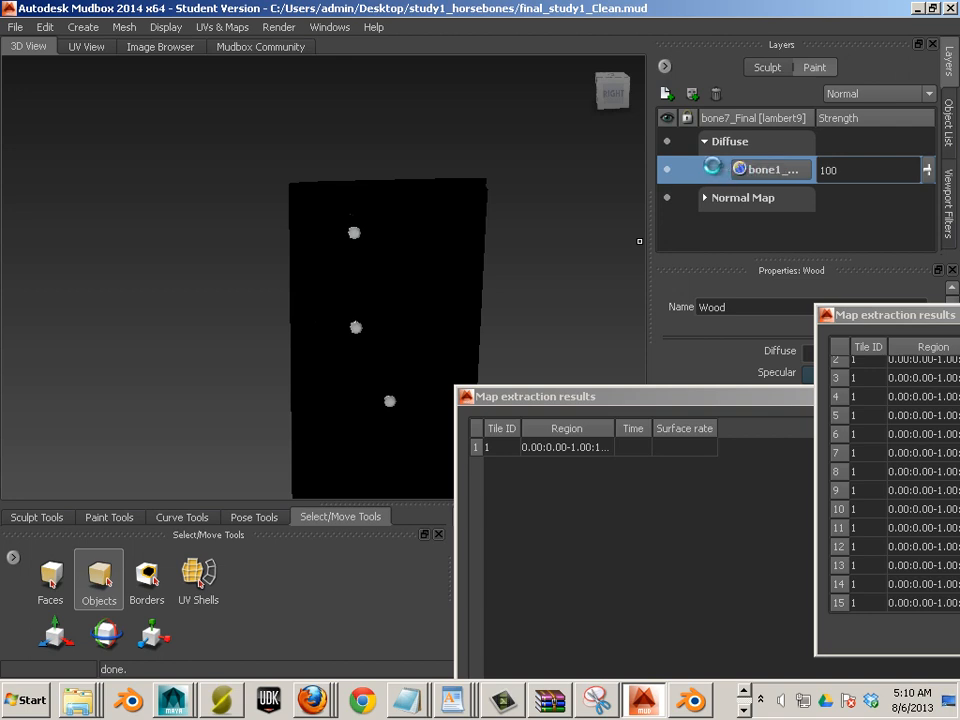
click(778, 68)
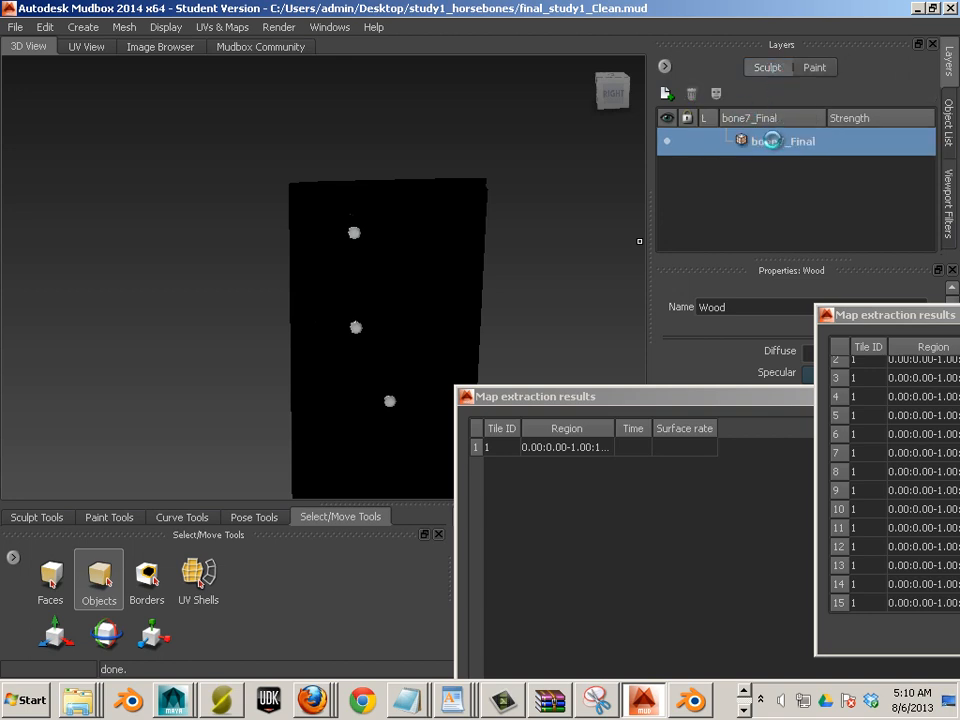
double_click(765, 143)
Step: Leave Mudbox and browse in Windows Explorer to the final_study1_Clean-files folder inside study1_horsebones on the Desktop
key(alt+Tab)
key(Tab)
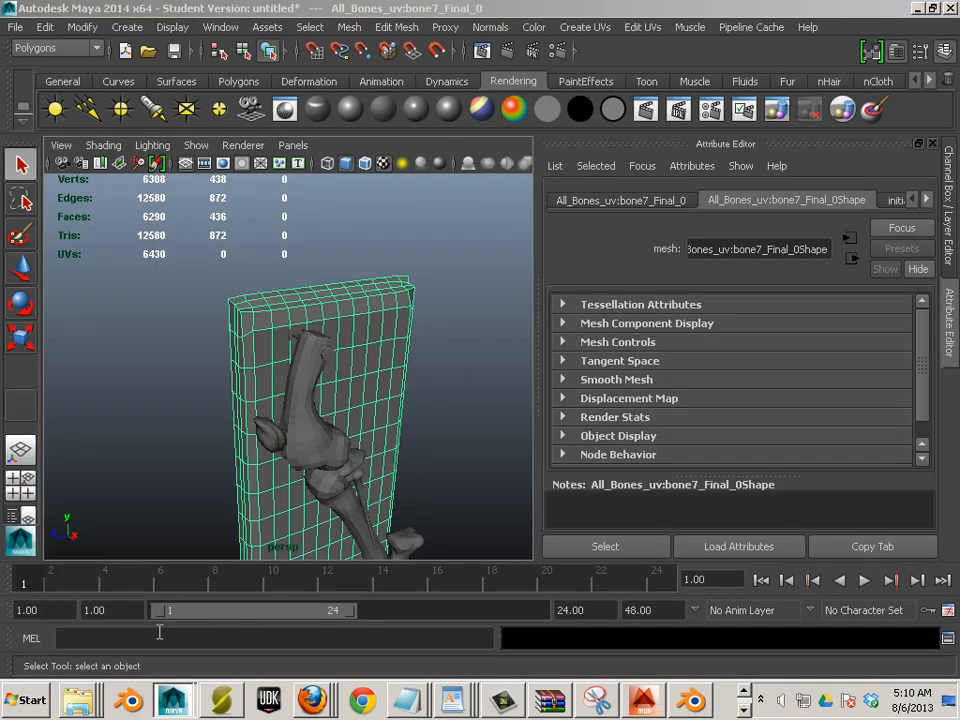
click(25, 699)
click(290, 362)
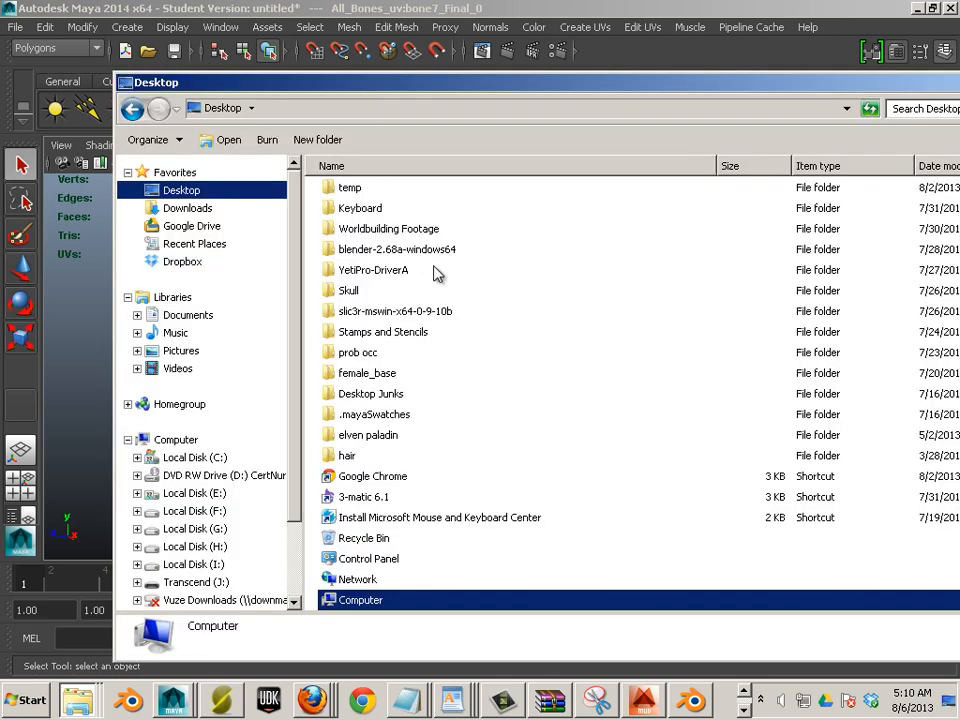
click(437, 271)
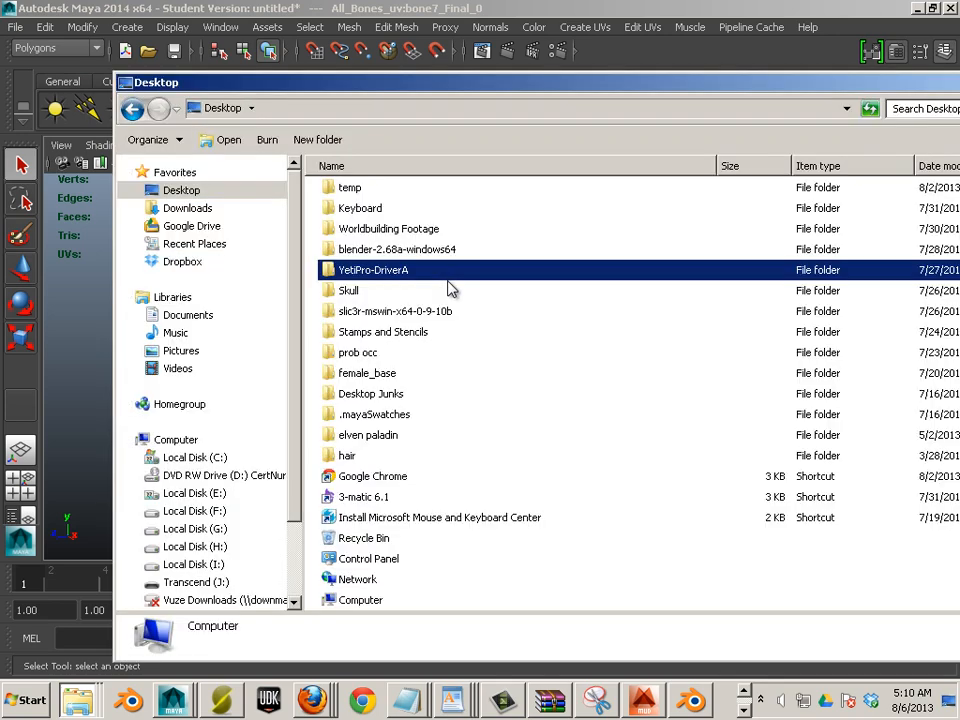
double_click(392, 278)
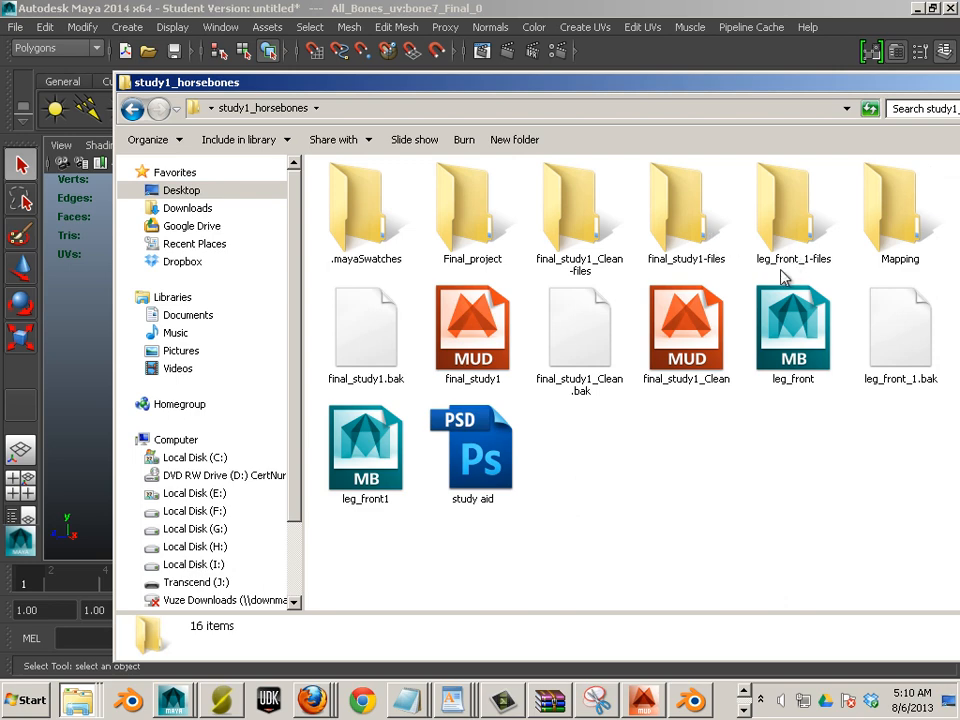
double_click(600, 87)
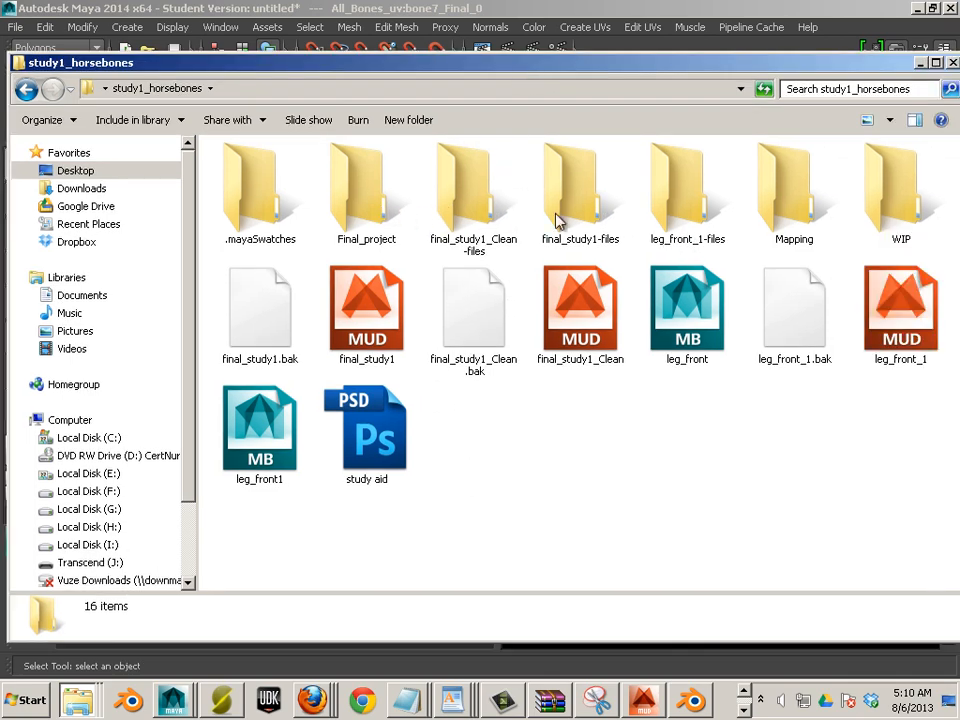
double_click(452, 216)
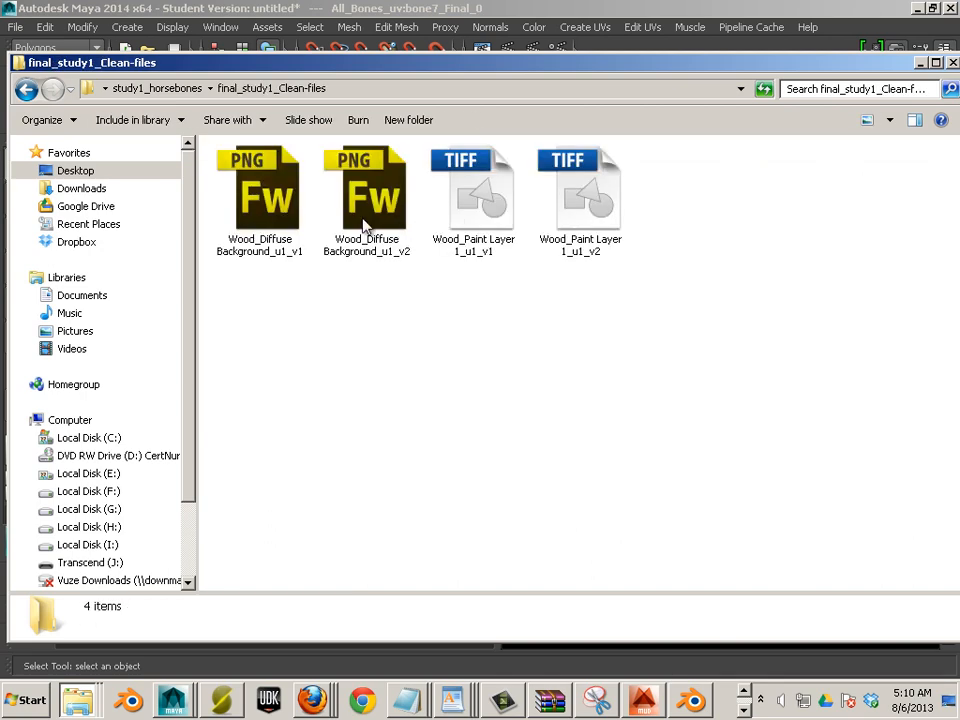
Step: Check the file details of the Wood_Diffuse Background PNGs and the Wood_Paint Layer 1_u1_v1 TIFF
click(352, 224)
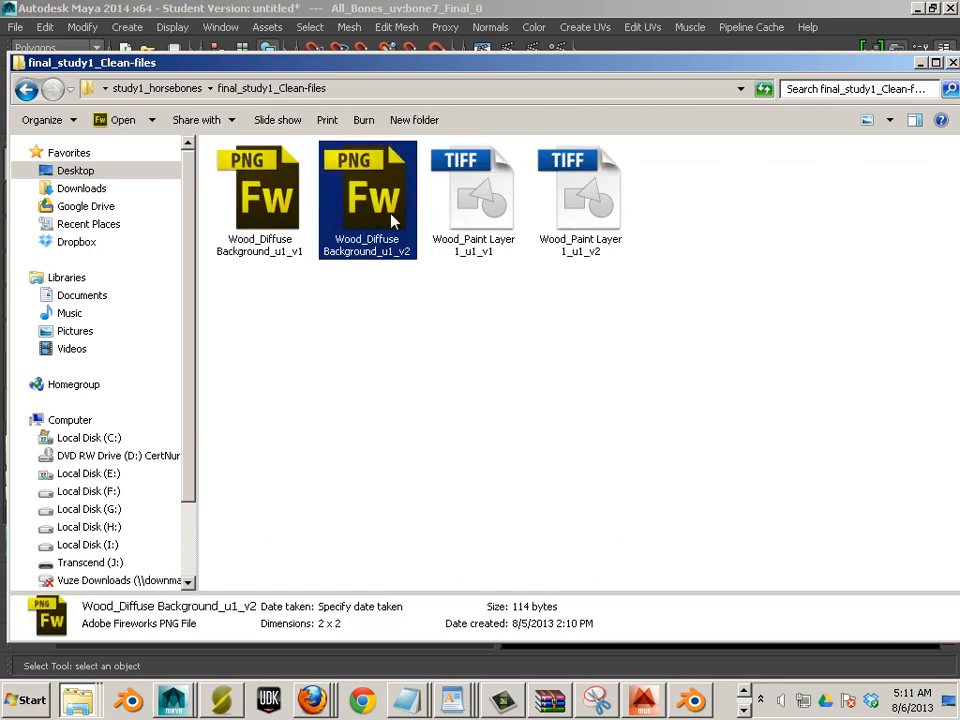
click(449, 225)
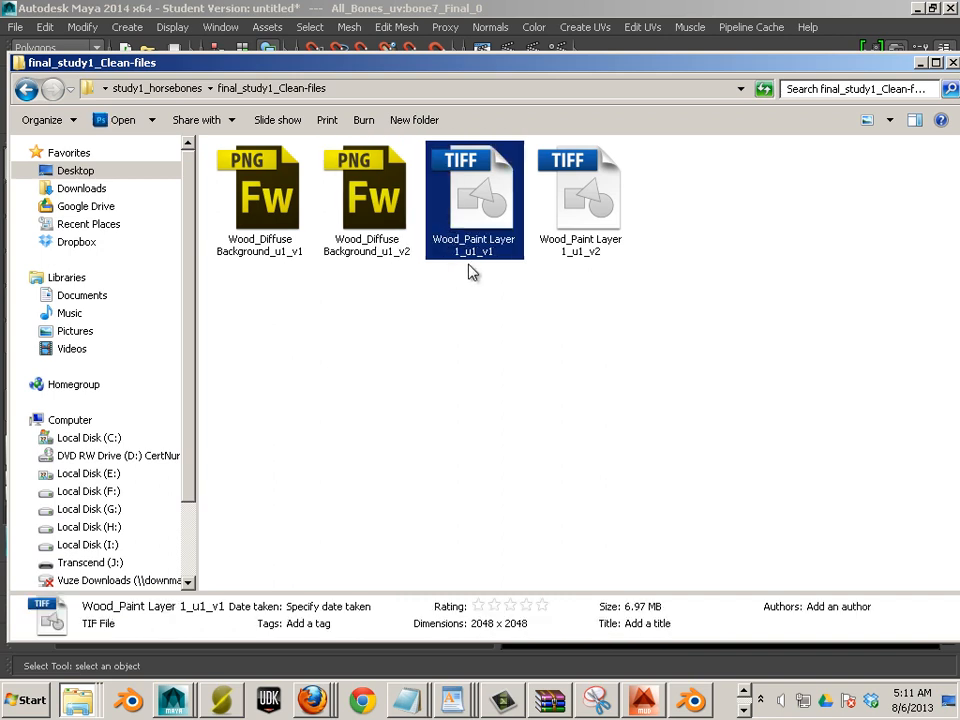
click(350, 235)
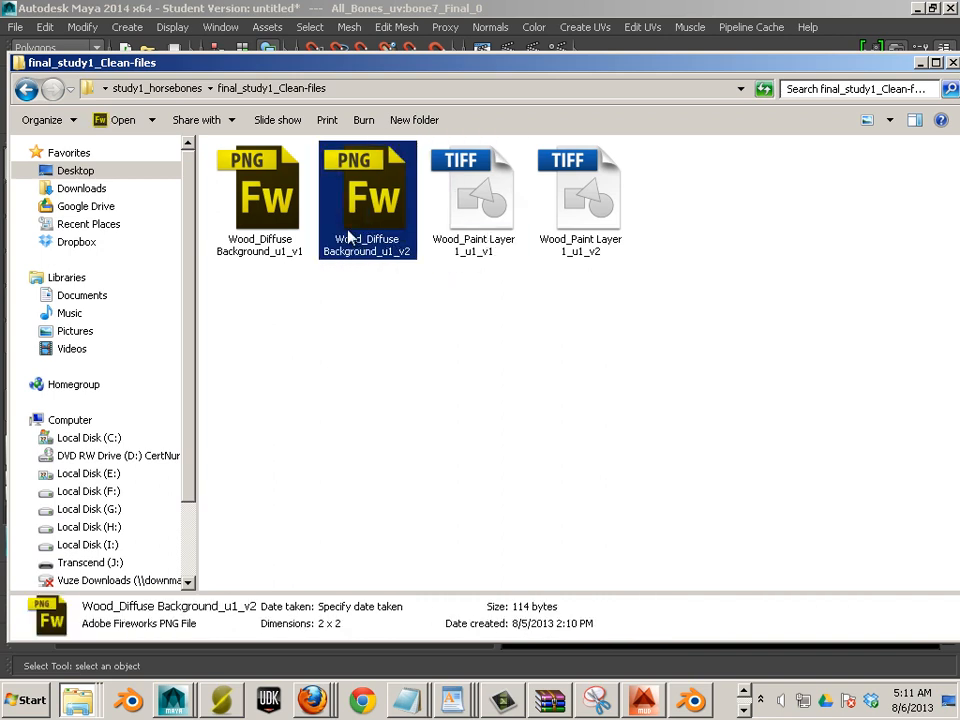
click(281, 216)
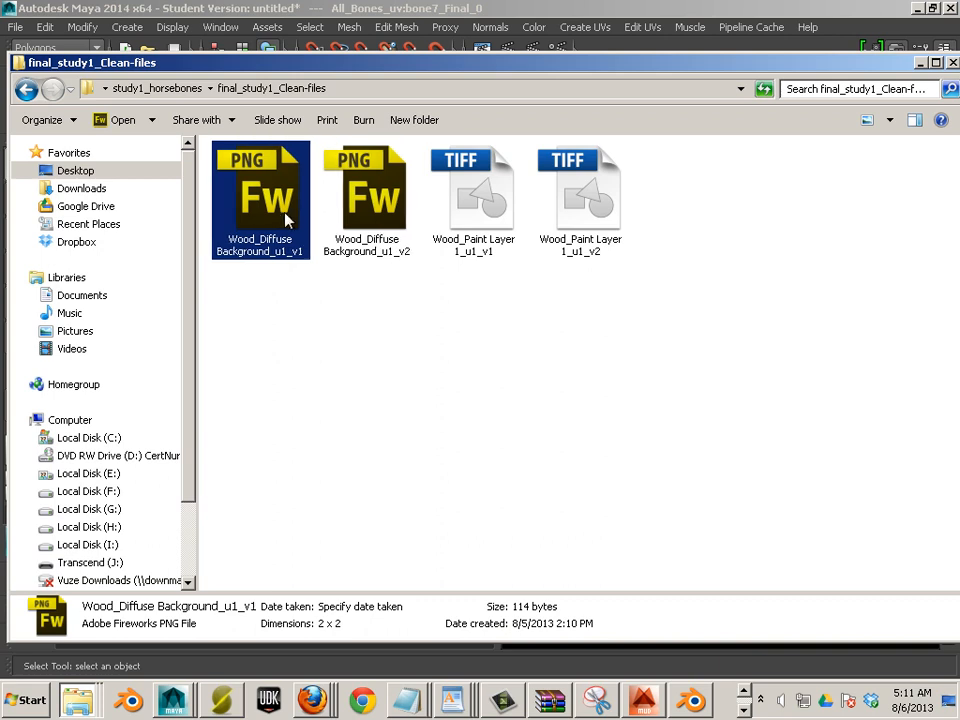
click(346, 224)
click(281, 218)
Step: Try to open Wood_Diffuse Background_u1_v1 in Photoshop, close Fireworks, and return to the final_study1_Clean-files folder
right_click(281, 220)
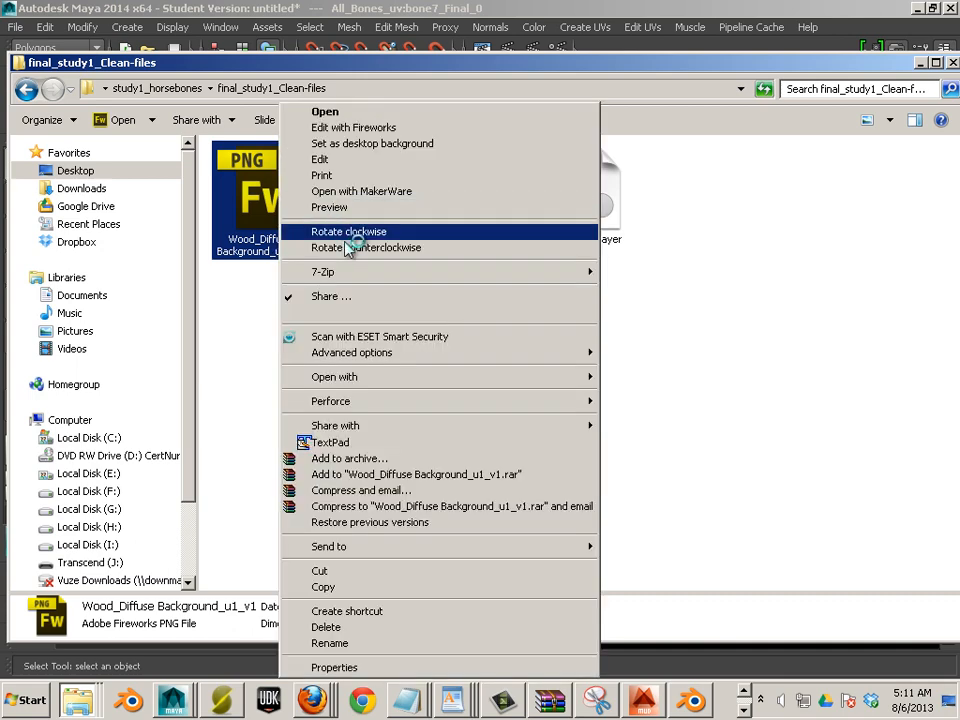
click(578, 376)
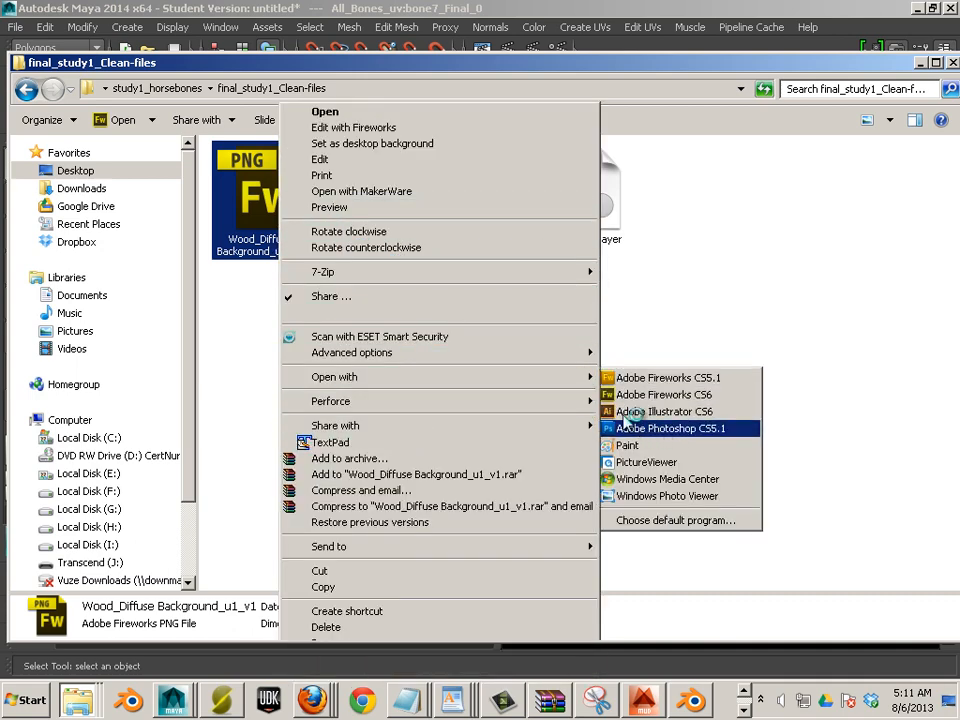
click(617, 427)
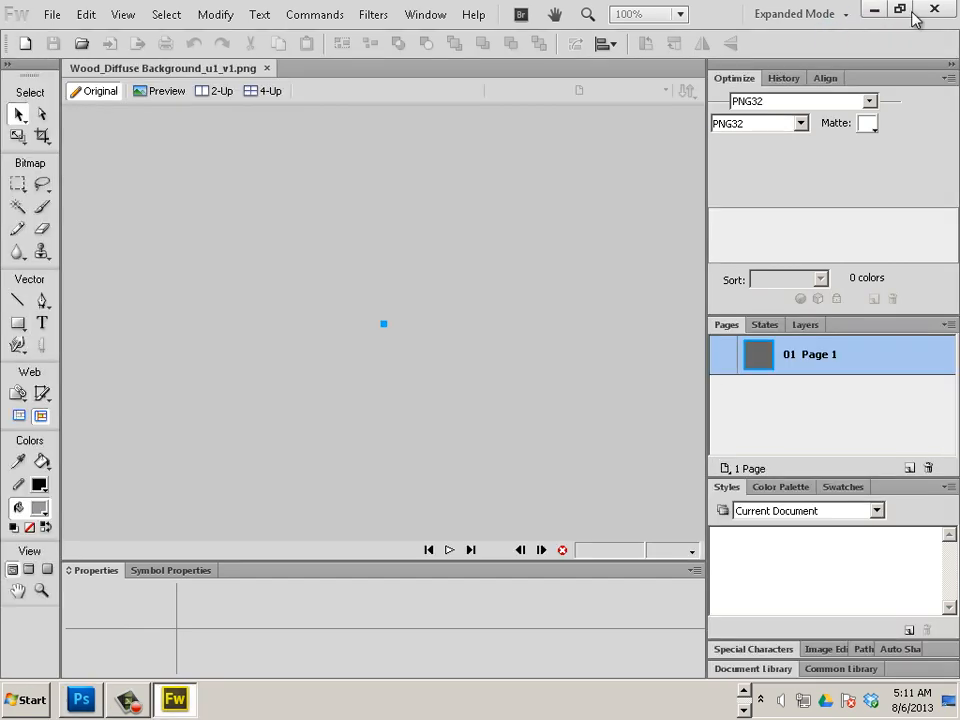
click(931, 11)
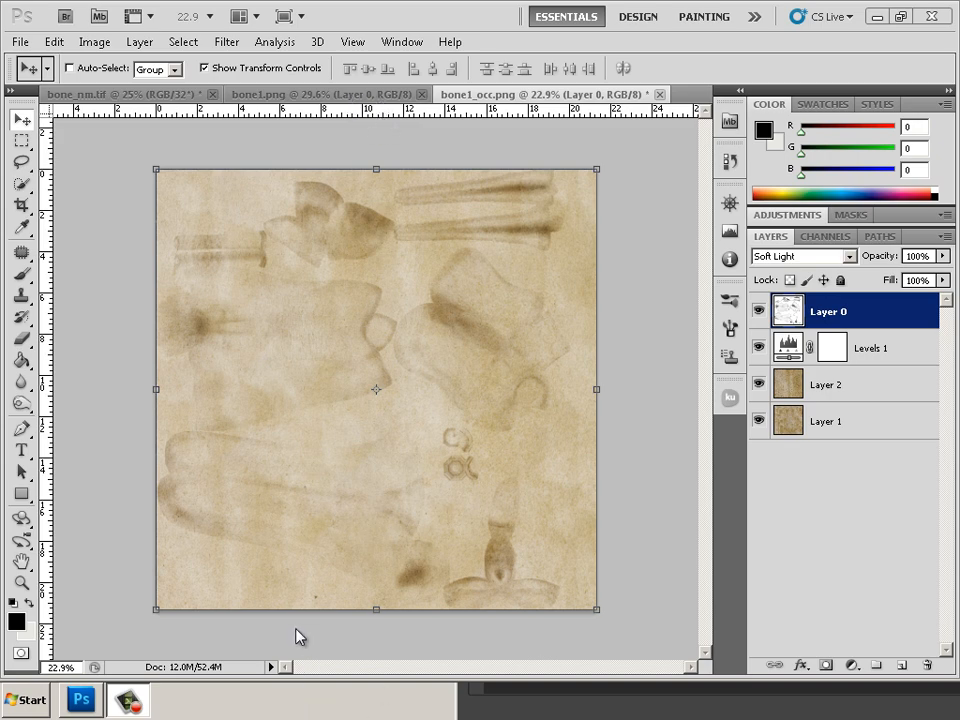
key(alt+Tab)
key(alt+Tab)
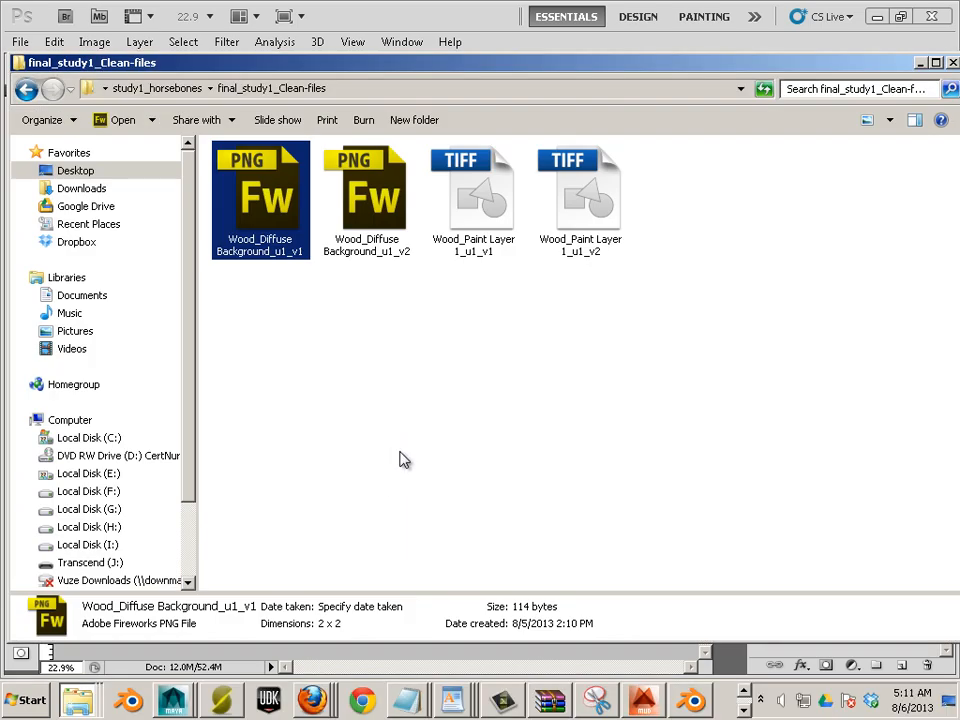
Step: Try to open Wood_Diffuse Background_u1_v2 in Photoshop CS5.1 from the final_study1_Clean-files folder
right_click(352, 206)
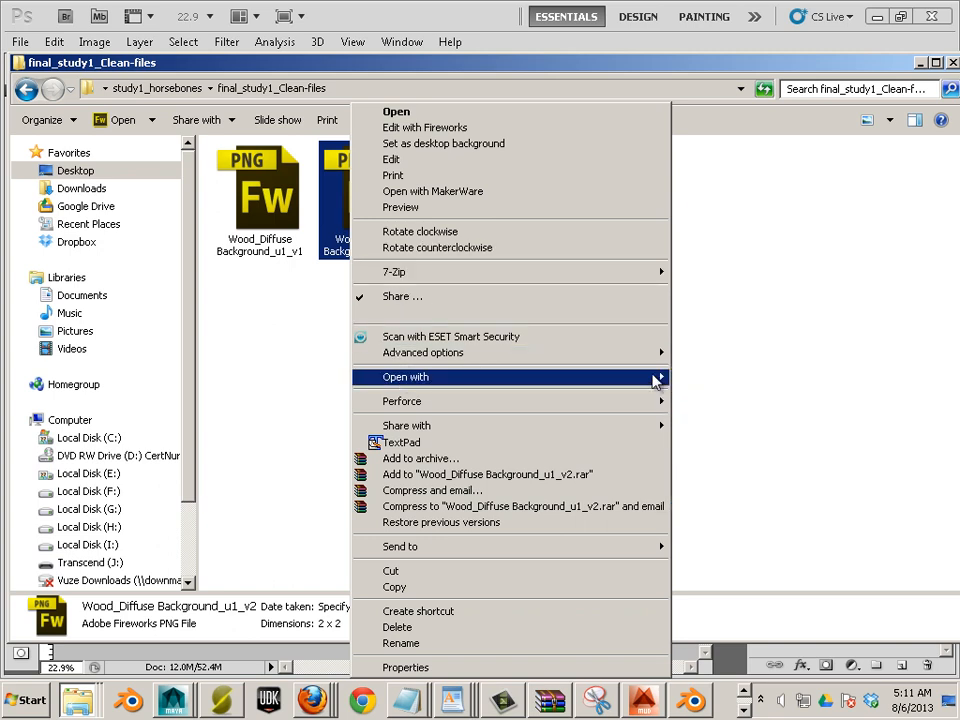
mouse_move(640, 377)
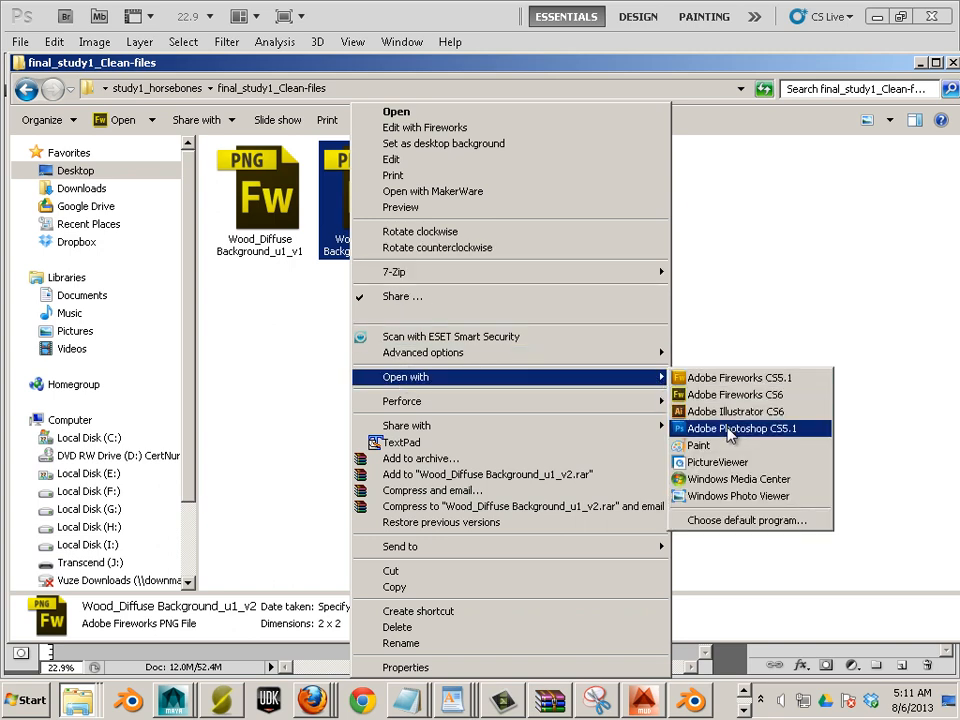
click(728, 430)
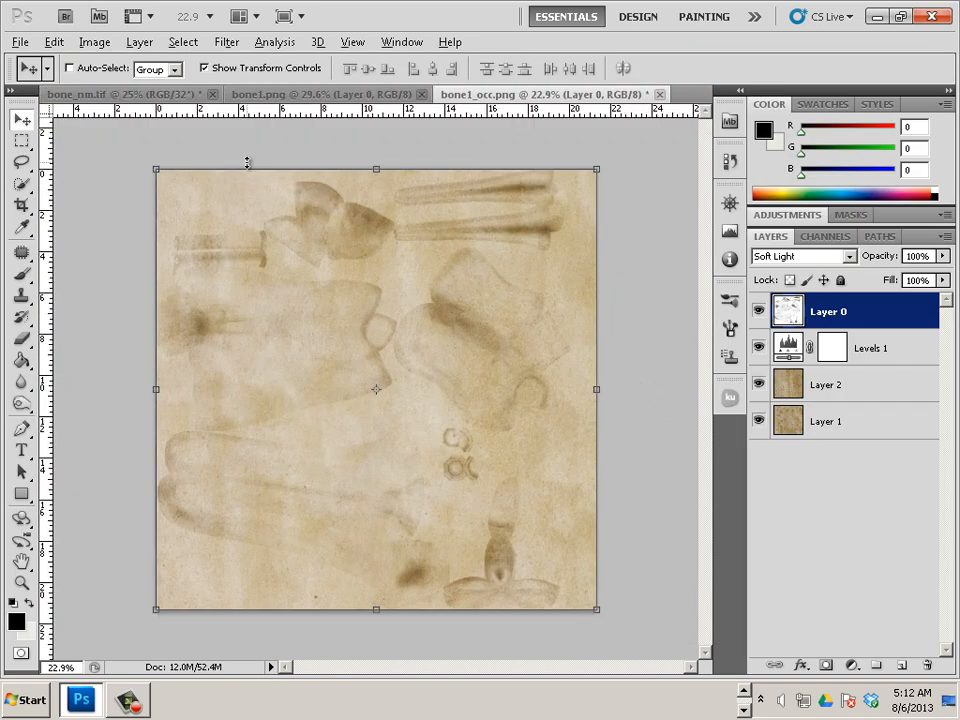
key(alt+Tab)
key(alt+Tab)
key(alt+Tab)
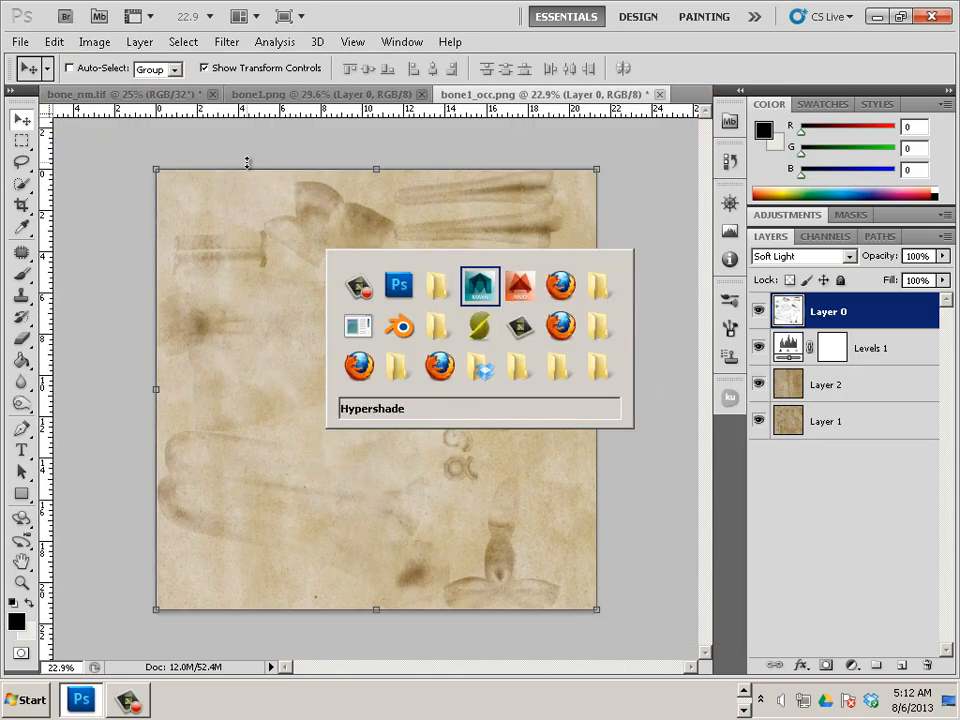
key(alt+Tab)
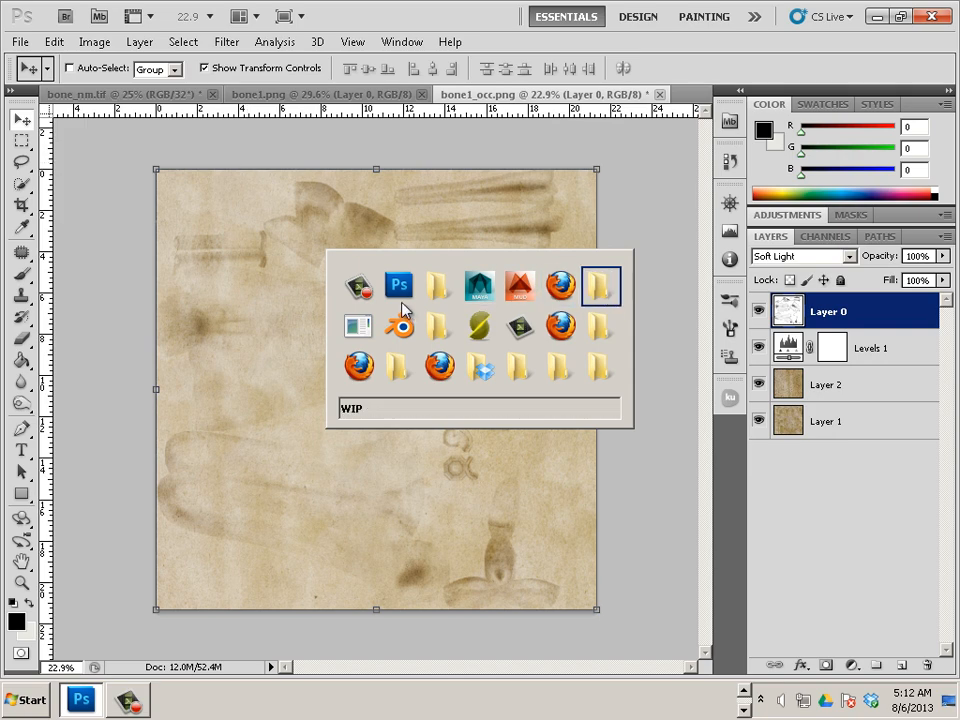
key(Escape)
click(19, 42)
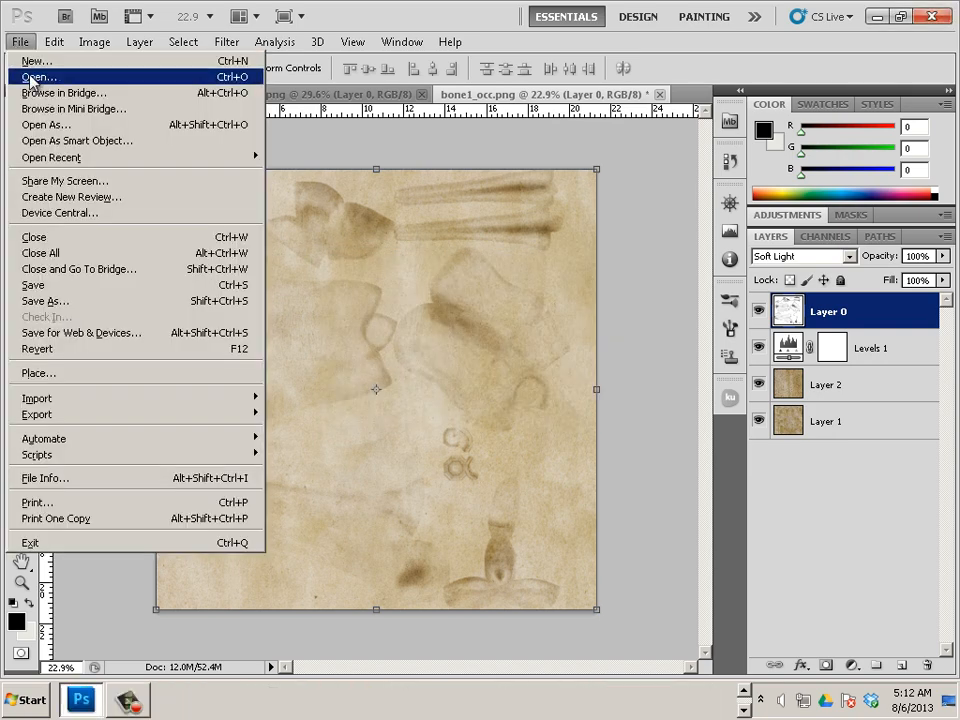
click(38, 77)
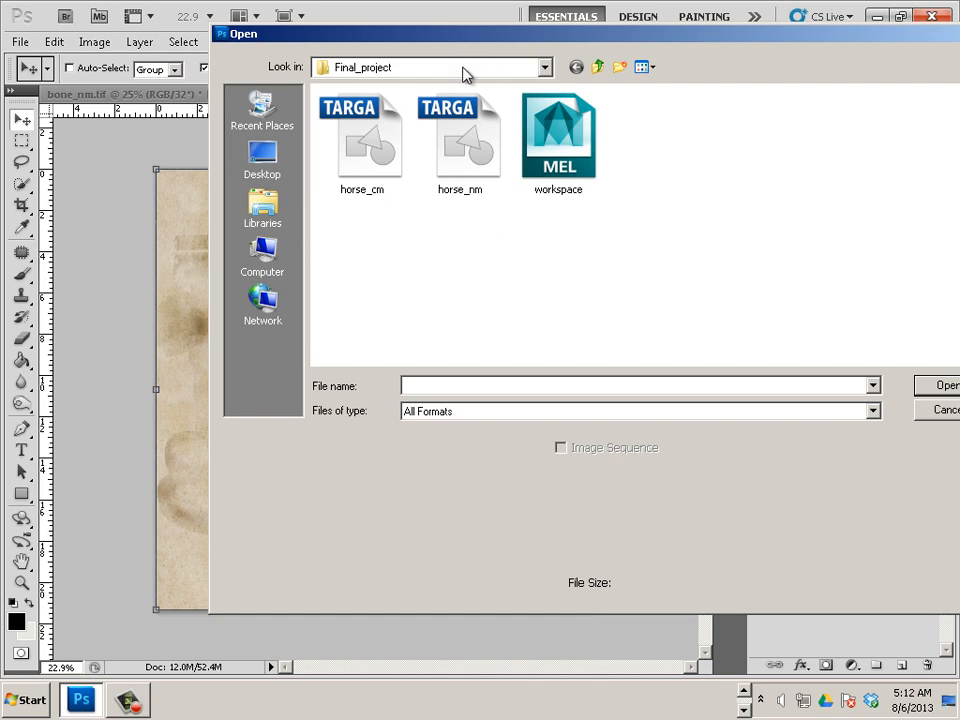
click(946, 411)
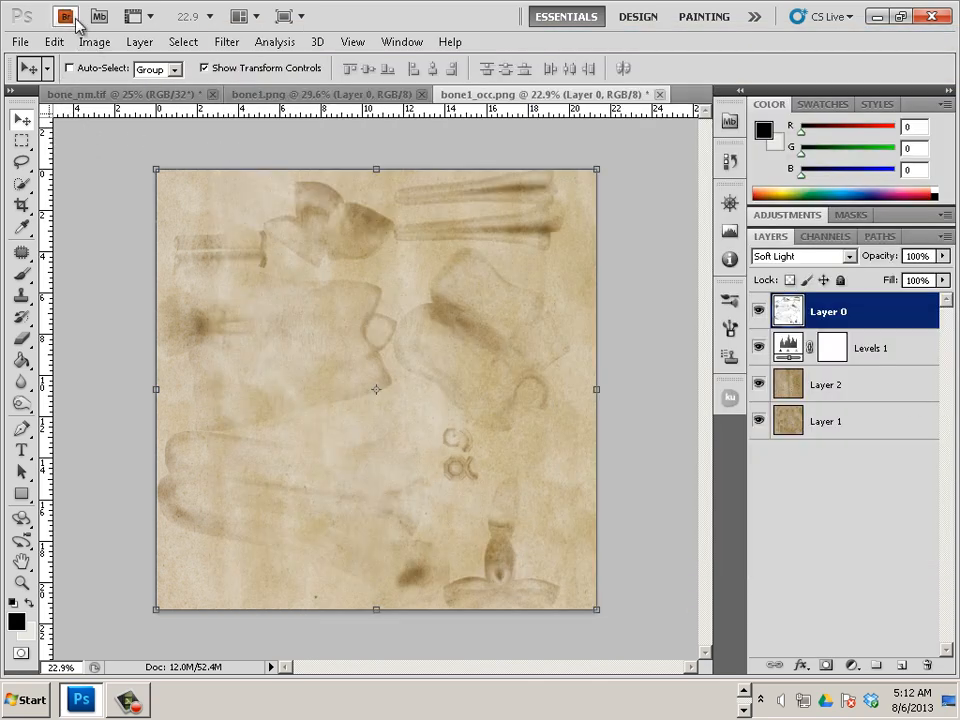
Step: Switch to Adobe Bridge, maximize its window, and shrink the content thumbnails of the Desktop folder
click(83, 103)
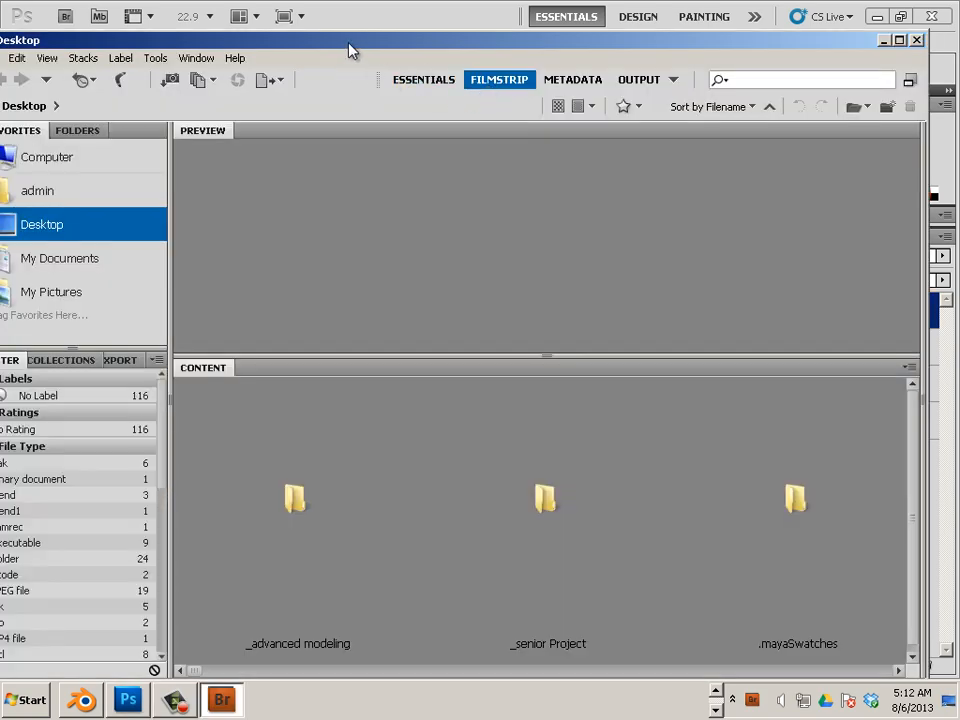
drag(349, 43, 379, 0)
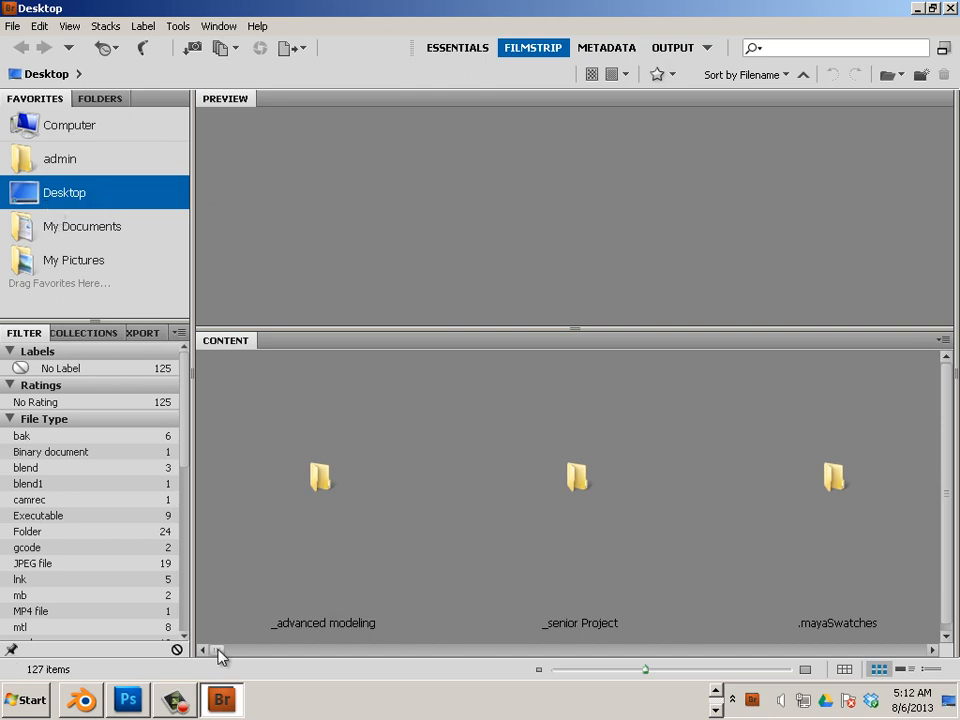
mouse_move(216, 653)
mouse_down()
mouse_move(235, 653)
mouse_move(214, 653)
mouse_up()
drag(641, 670, 564, 672)
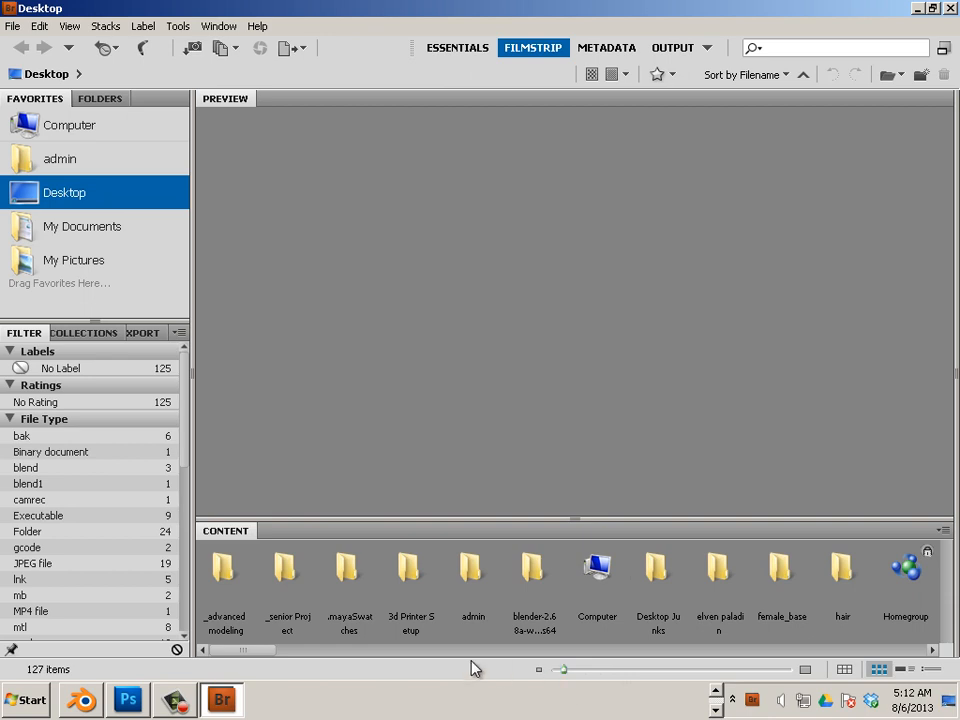
Step: Browse from the Desktop to the leg_front_1-files folder inside study1_horsebones
drag(249, 656, 333, 660)
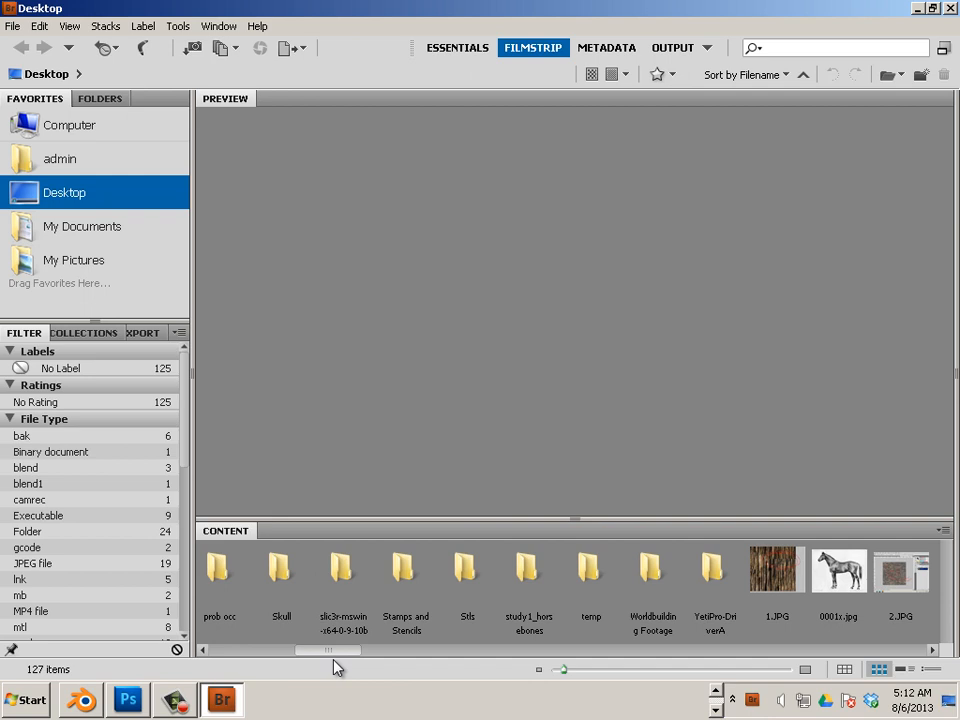
double_click(541, 570)
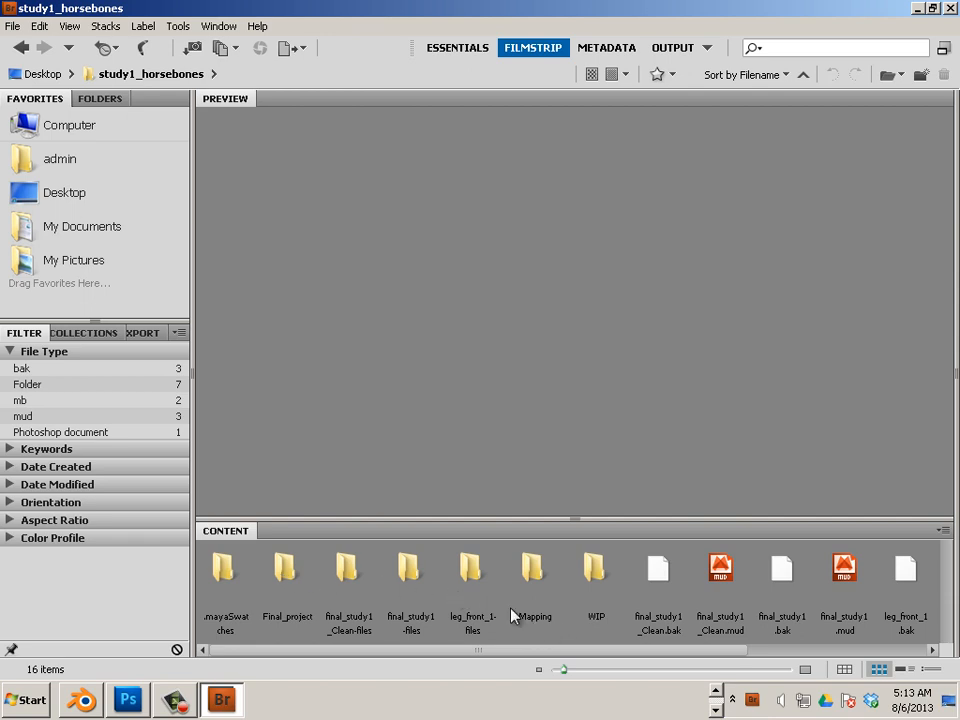
double_click(475, 582)
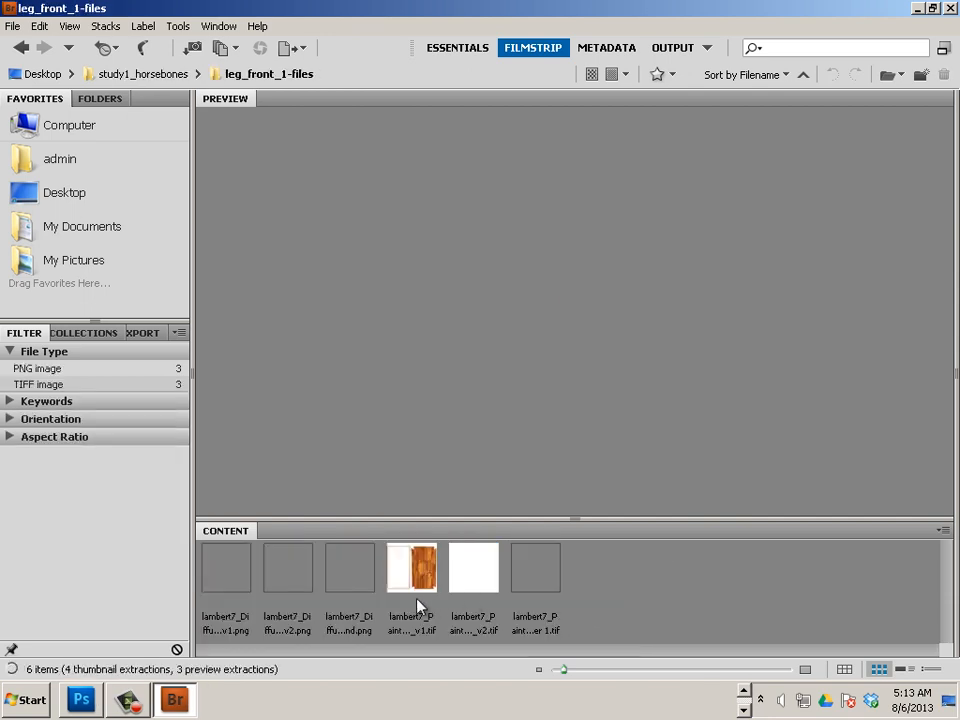
Step: Compare the previews of the lambert7_Paint Layer TIFF files and open lambert7_Paint Layer 1.tif in Photoshop
click(433, 590)
click(542, 575)
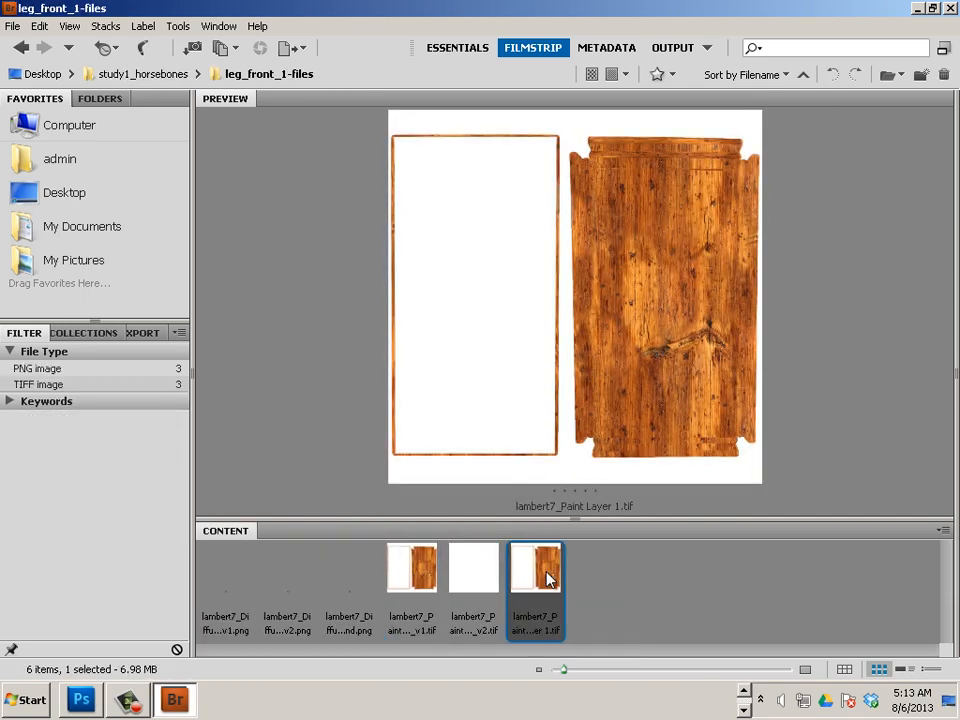
click(481, 590)
click(403, 580)
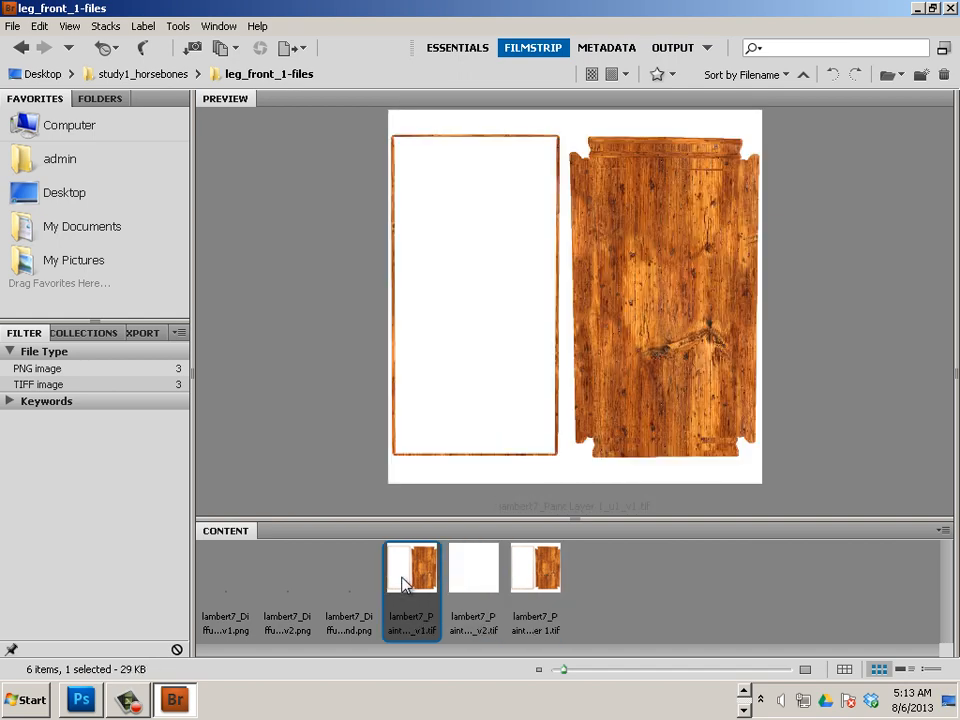
click(539, 587)
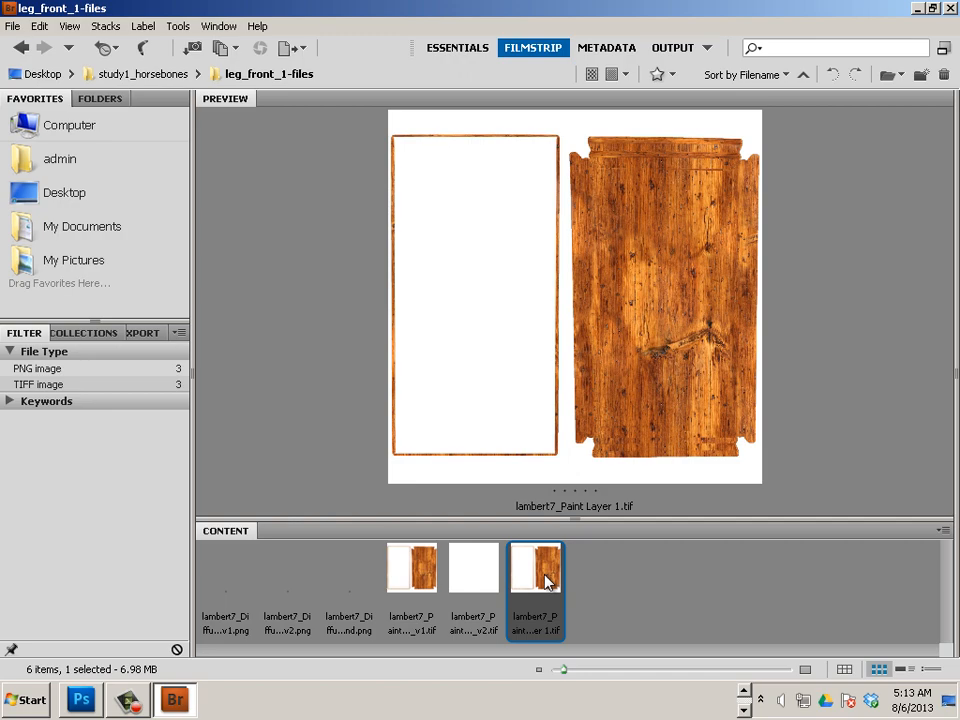
double_click(545, 583)
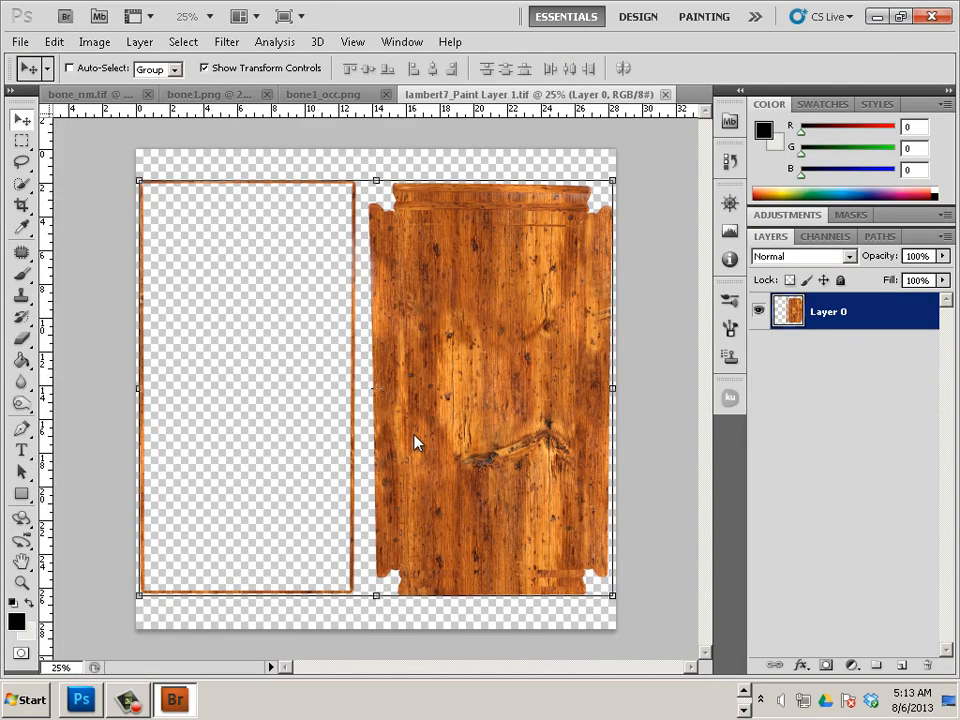
Step: Start saving a copy of the lambert7_Paint Layer 1 wood texture into the Final_project folder inside study1_horsebones
click(21, 42)
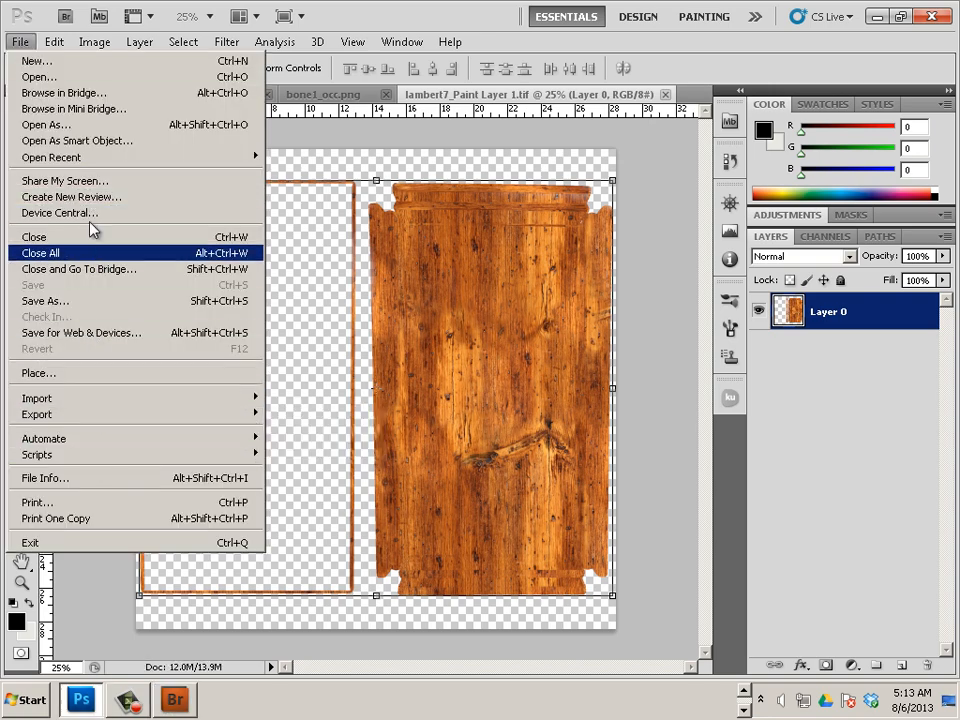
click(80, 303)
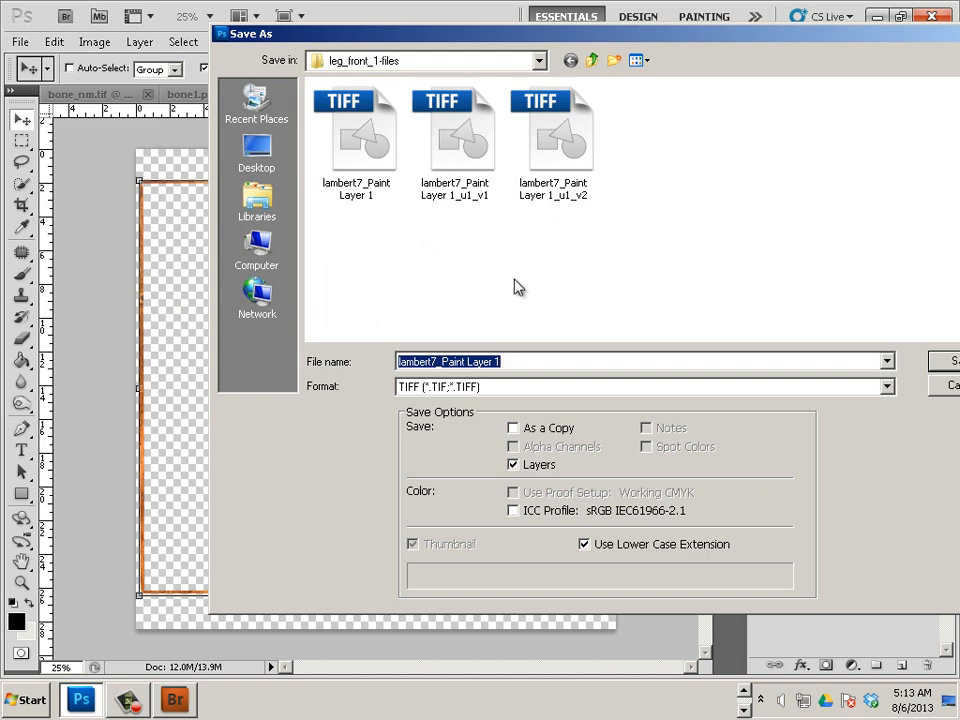
click(417, 64)
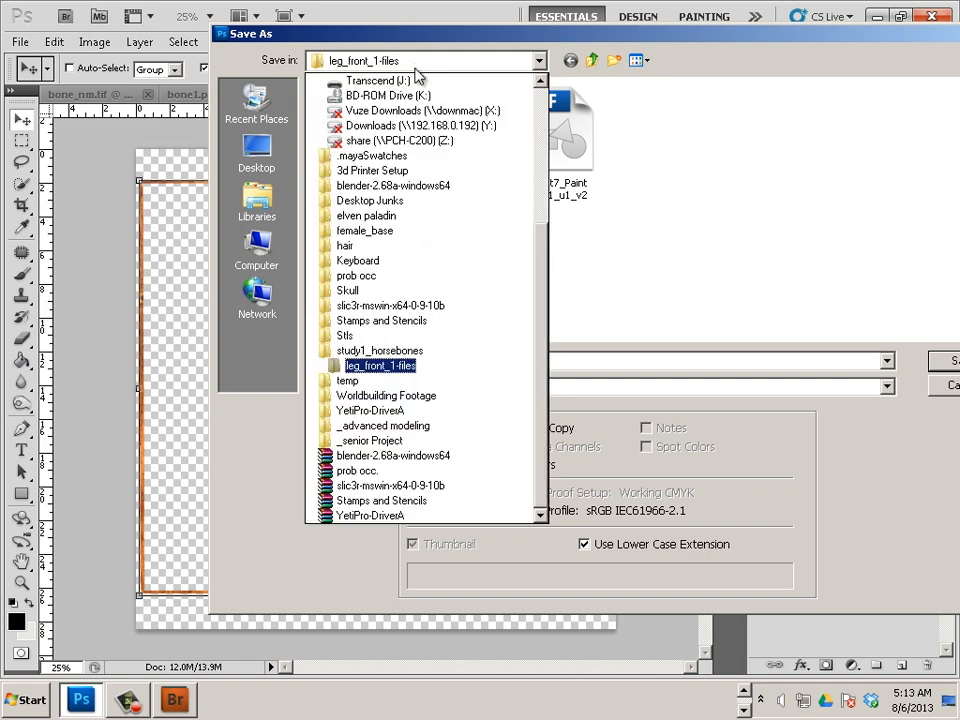
click(383, 352)
double_click(452, 146)
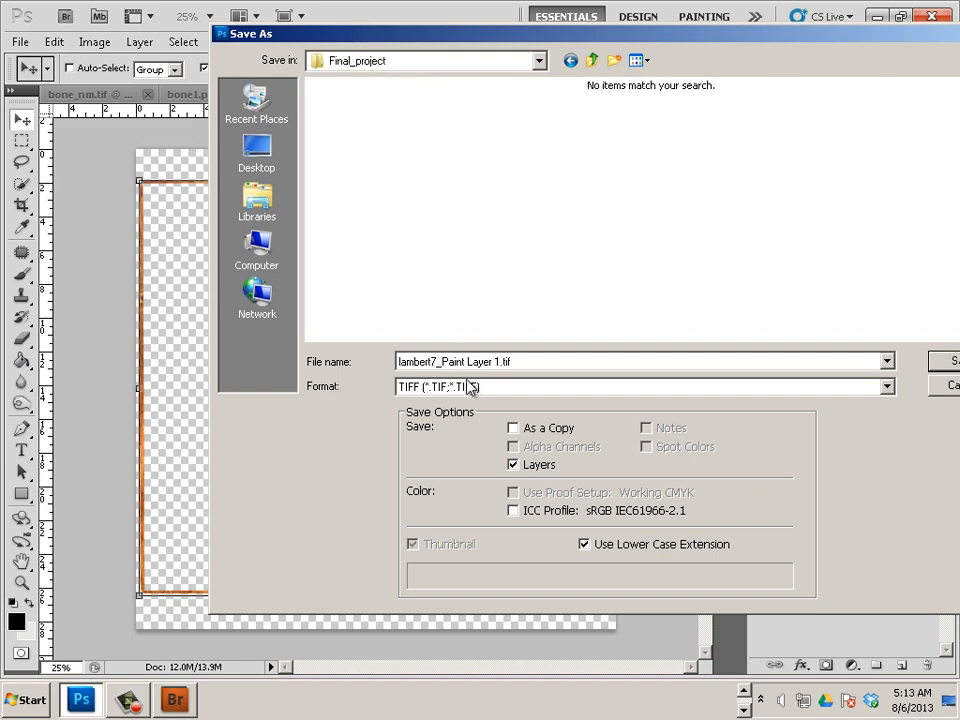
Step: Save the wood texture copy in Targa format under the name wood_cm at 24 bits/pixel
click(470, 388)
click(514, 620)
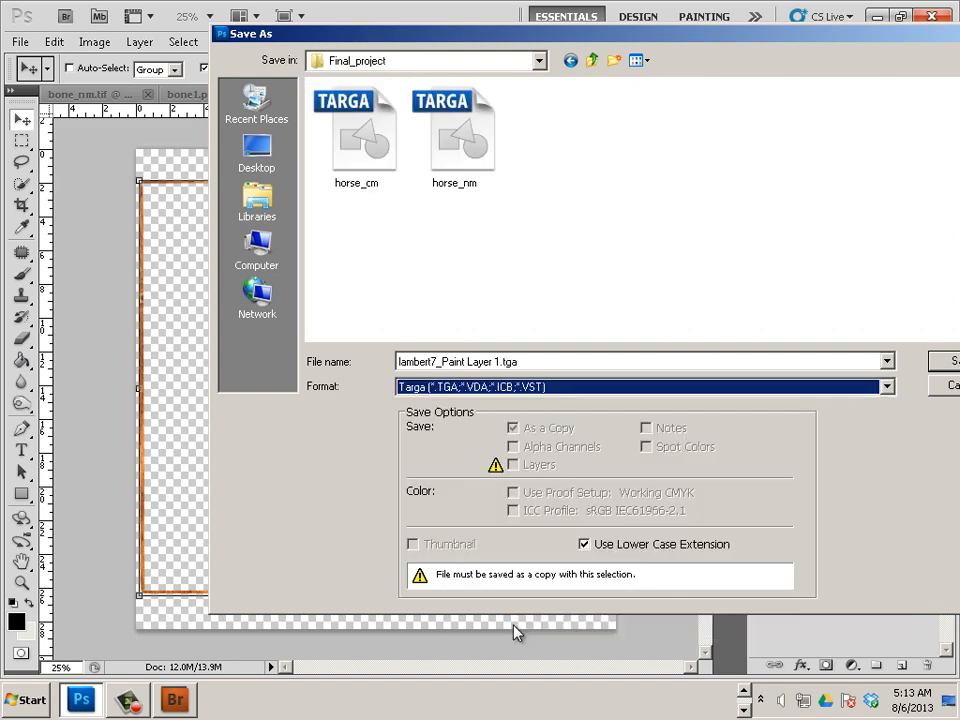
click(508, 361)
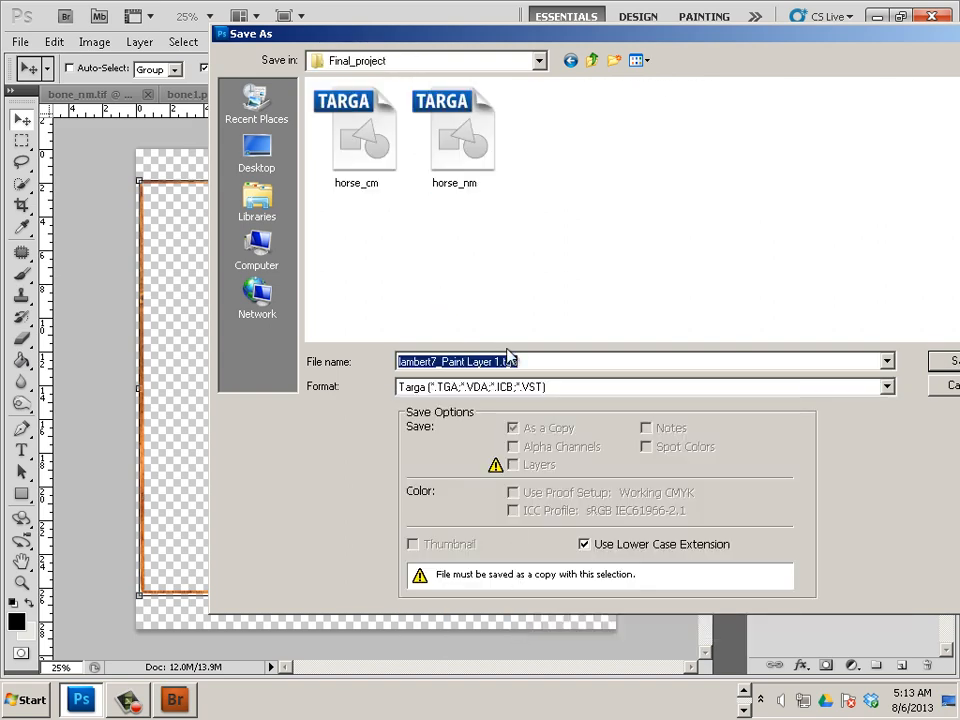
text(wood_cm)
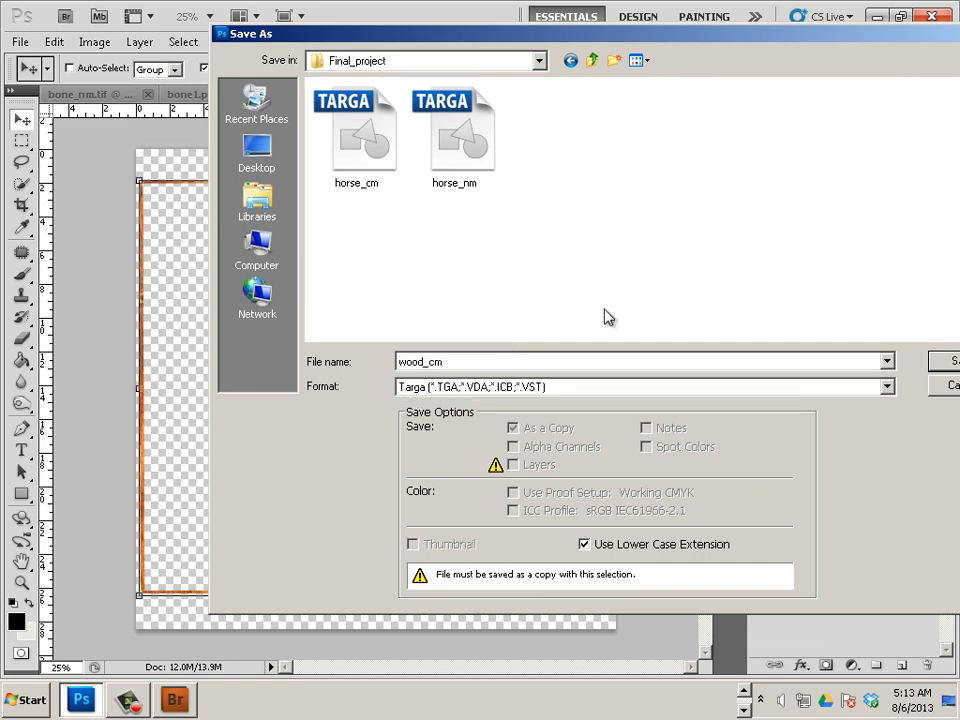
click(944, 360)
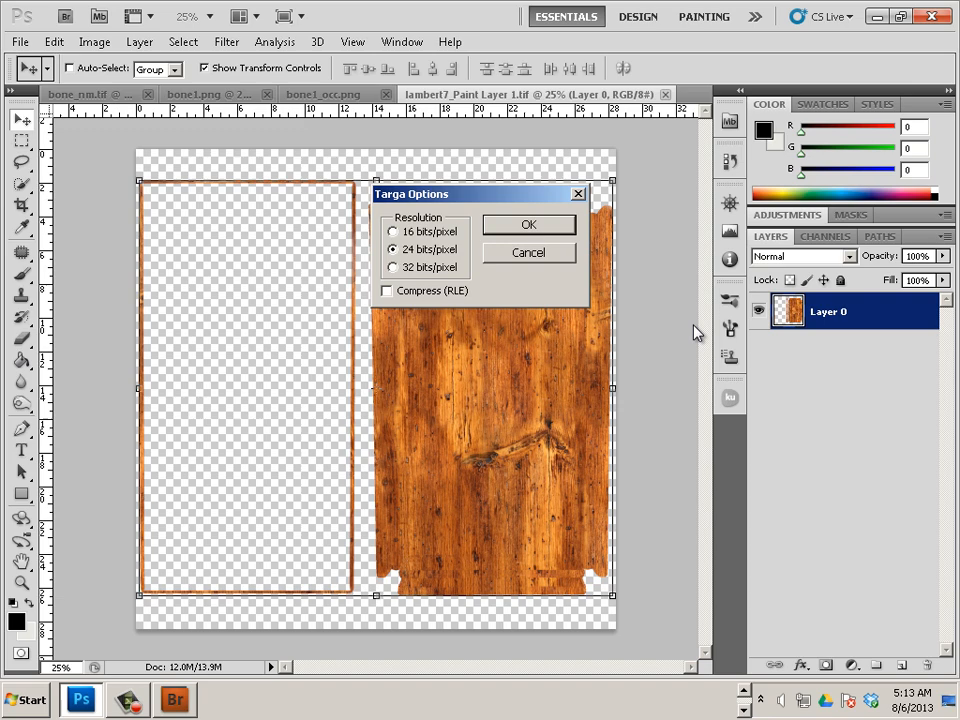
click(550, 230)
Step: Switch to Adobe Bridge showing the leg_front_1-files folder
key(alt+Tab)
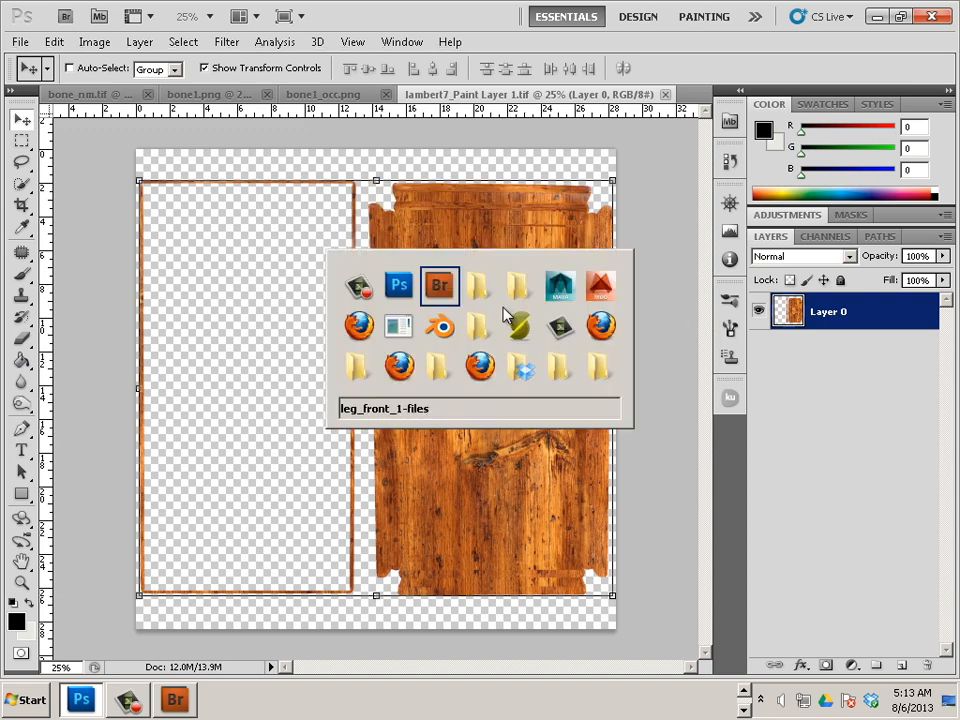
key(alt+Tab)
key(alt+Tab)
key(alt+Tab)
key(alt+Tab)
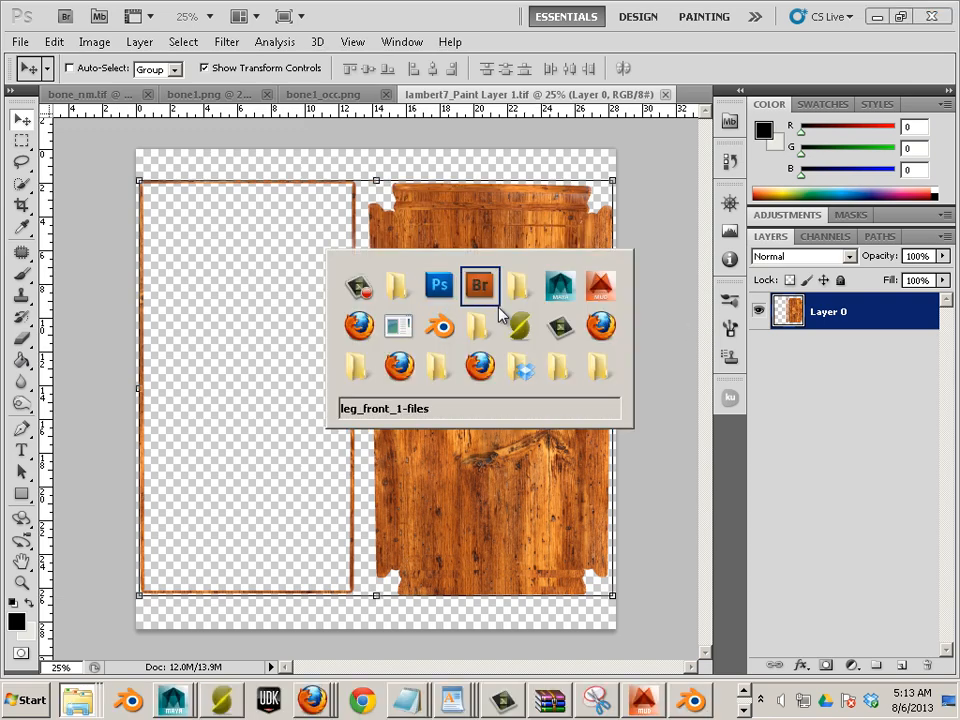
key(alt+Tab)
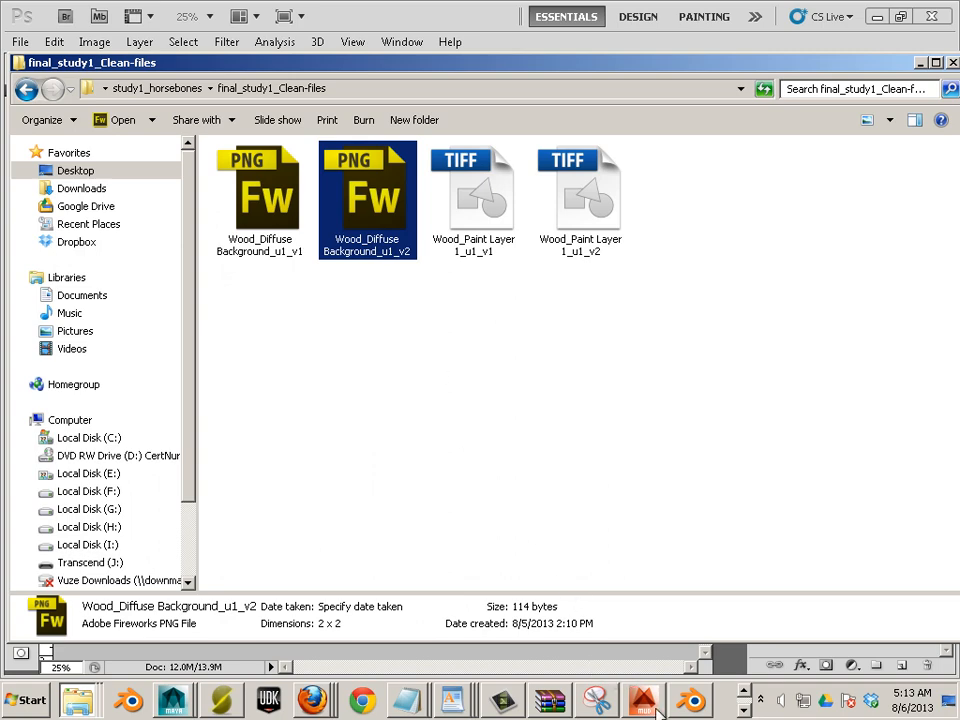
click(188, 701)
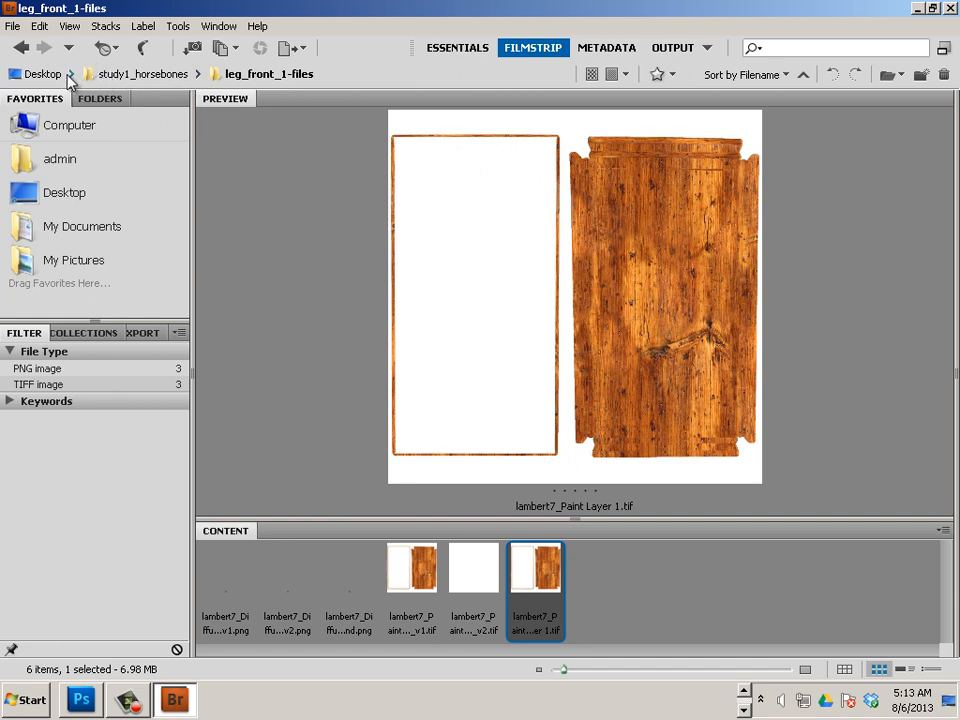
Step: Magnify part of the lambert7_Paint Layer 1.tif preview and check the lambert7_Diffuse PNG files in leg_front_1-files
click(551, 207)
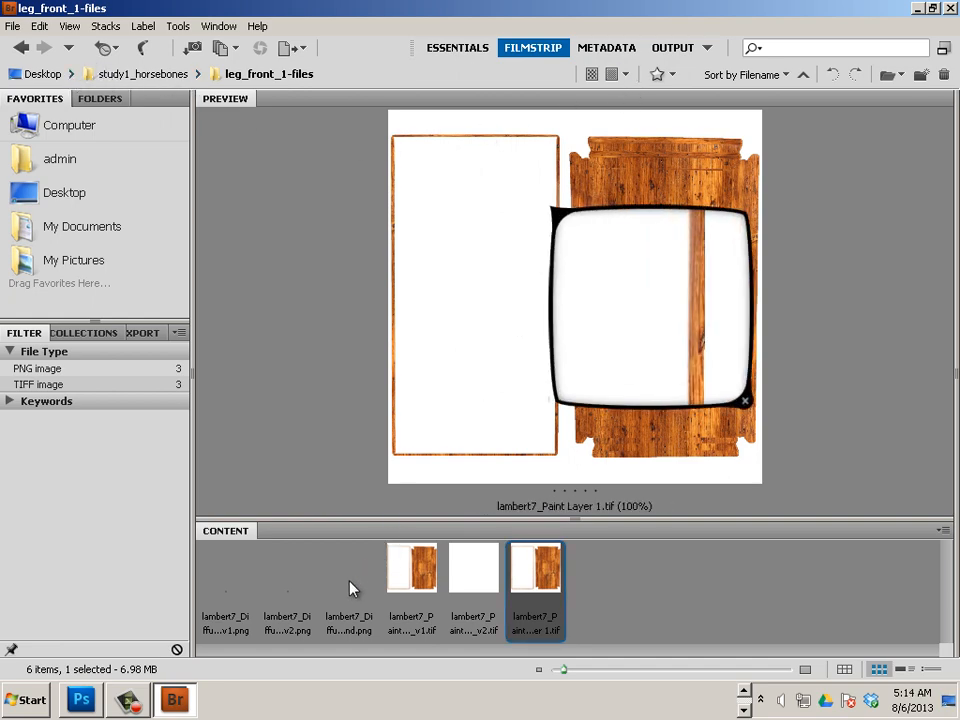
click(349, 585)
click(290, 588)
click(233, 587)
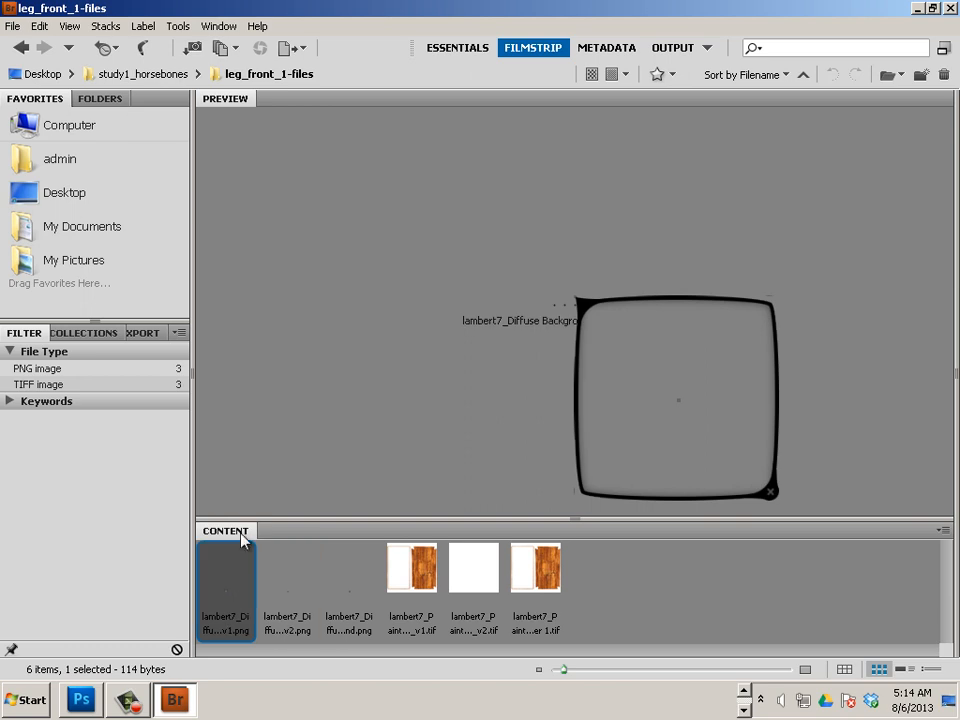
Step: Browse to the final_study1_Clean-files folder and check the previews of its Wood_Diffuse Background and Wood_Paint Layer images
click(97, 75)
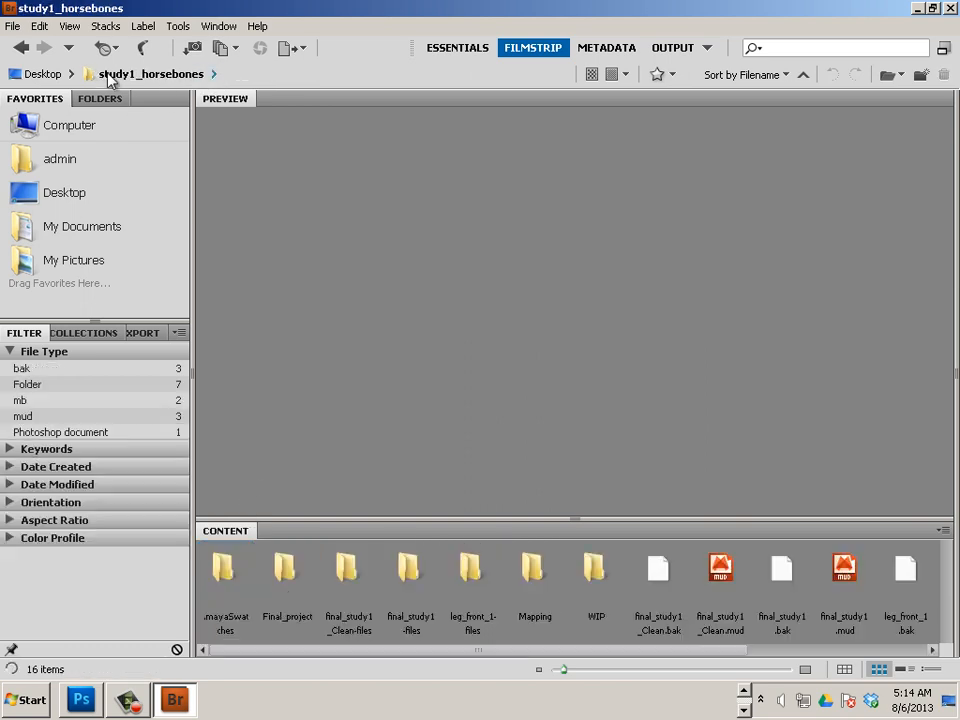
double_click(347, 585)
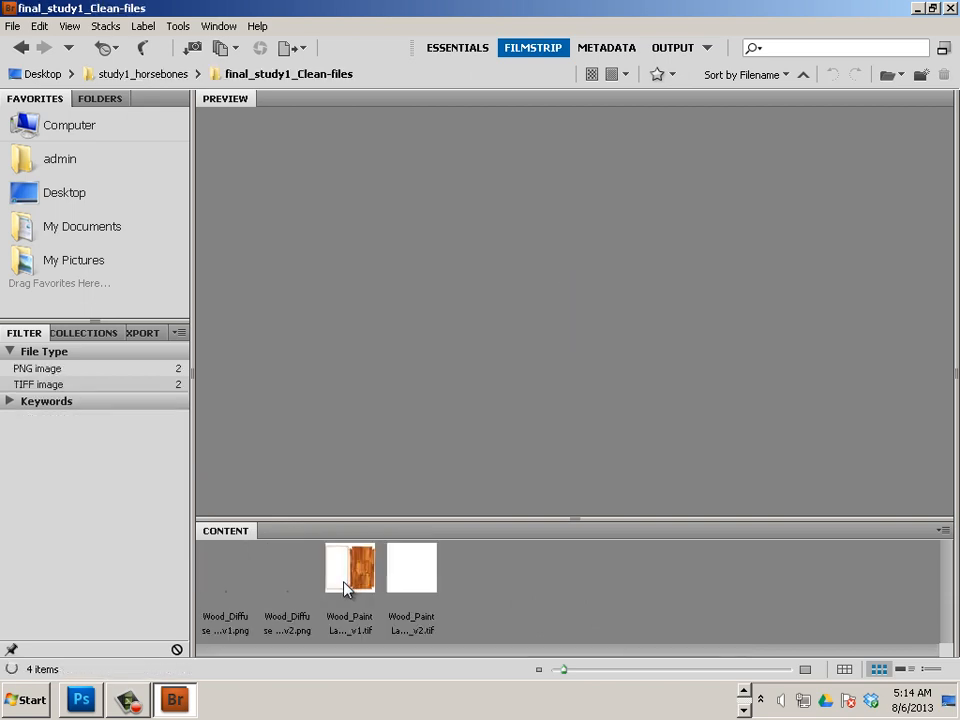
click(305, 590)
click(214, 589)
click(311, 589)
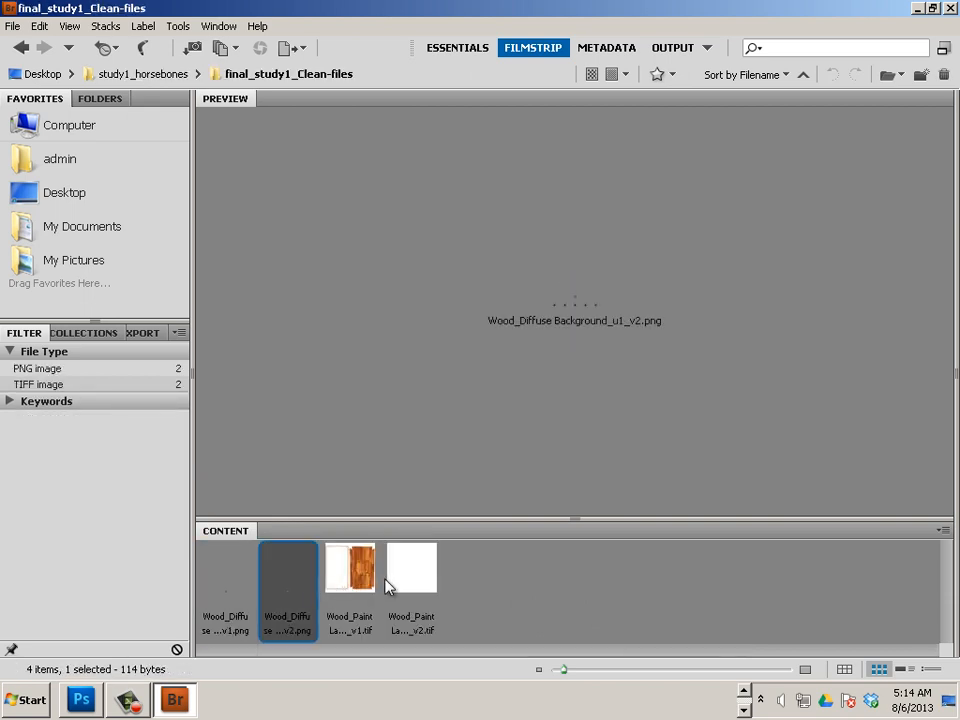
click(390, 582)
Step: Return to the study1_horsebones folder and look through its subfolders, including WIP and Mapping, for further texture files
click(168, 75)
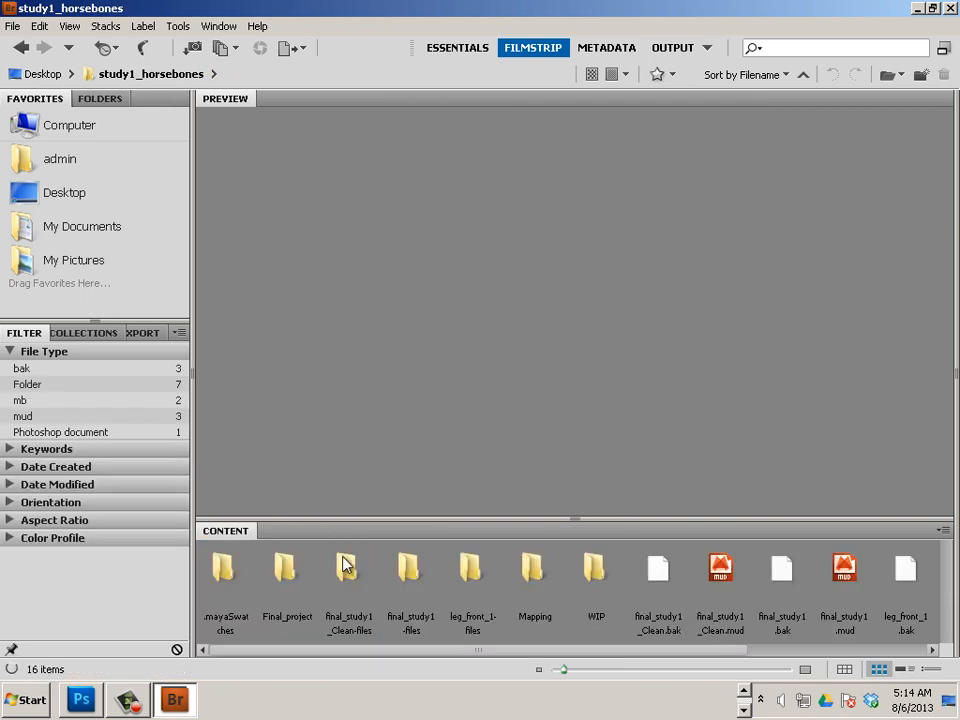
click(350, 600)
click(411, 590)
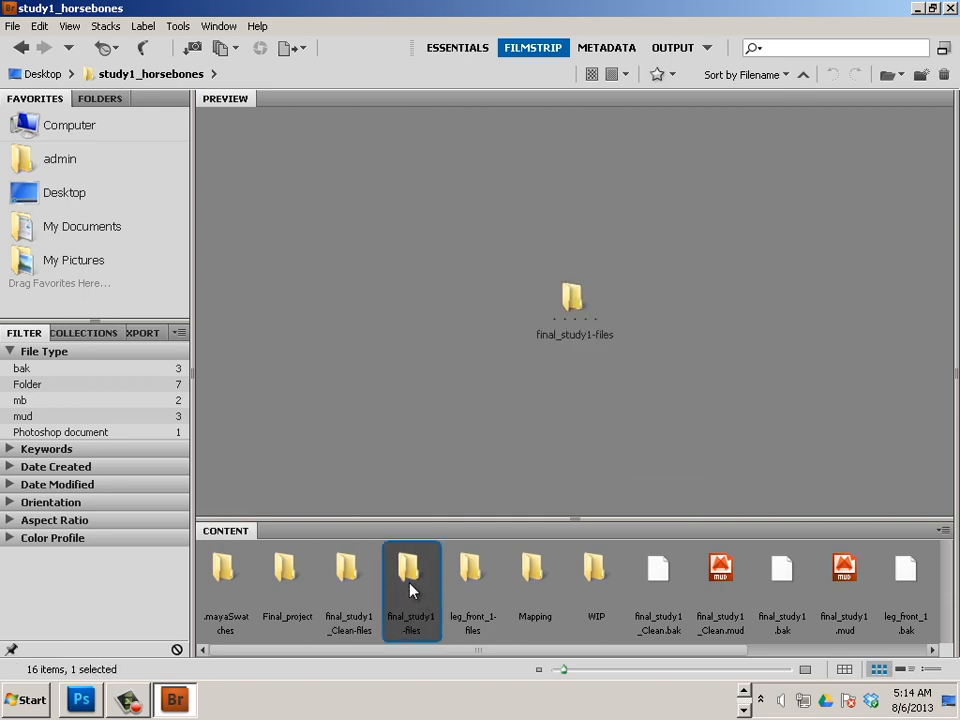
click(477, 580)
click(535, 586)
click(598, 585)
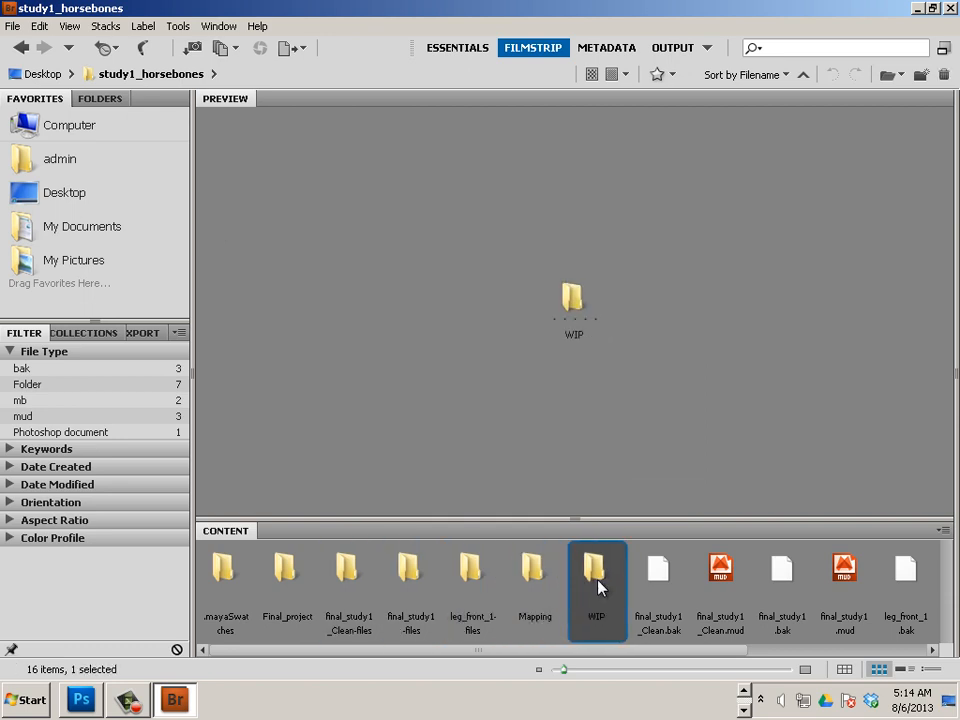
click(472, 585)
click(411, 585)
click(350, 585)
click(230, 585)
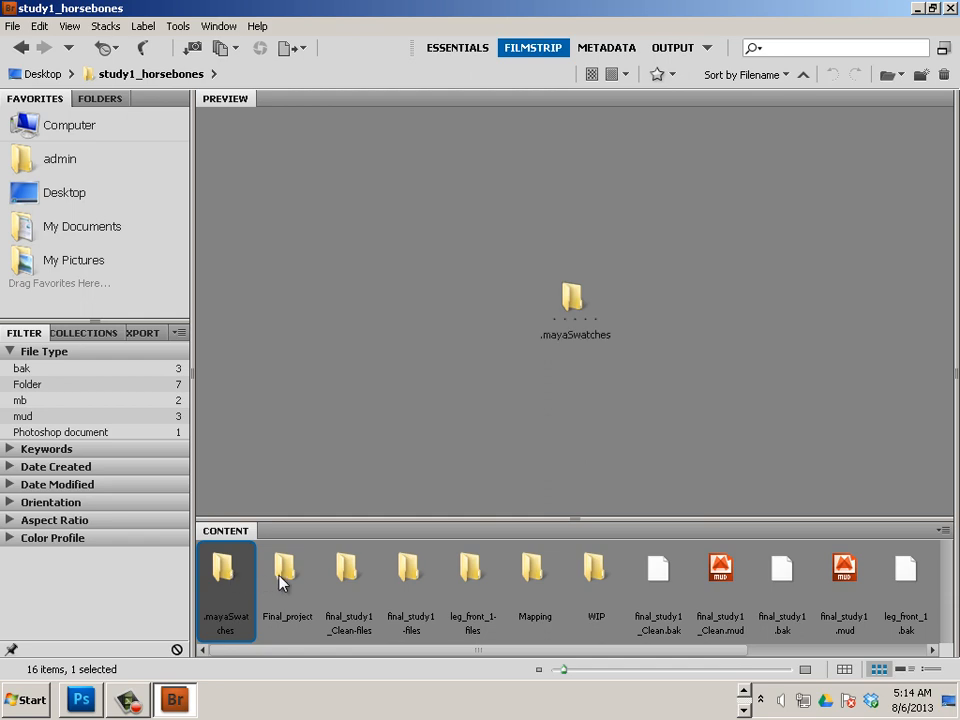
click(283, 584)
click(600, 592)
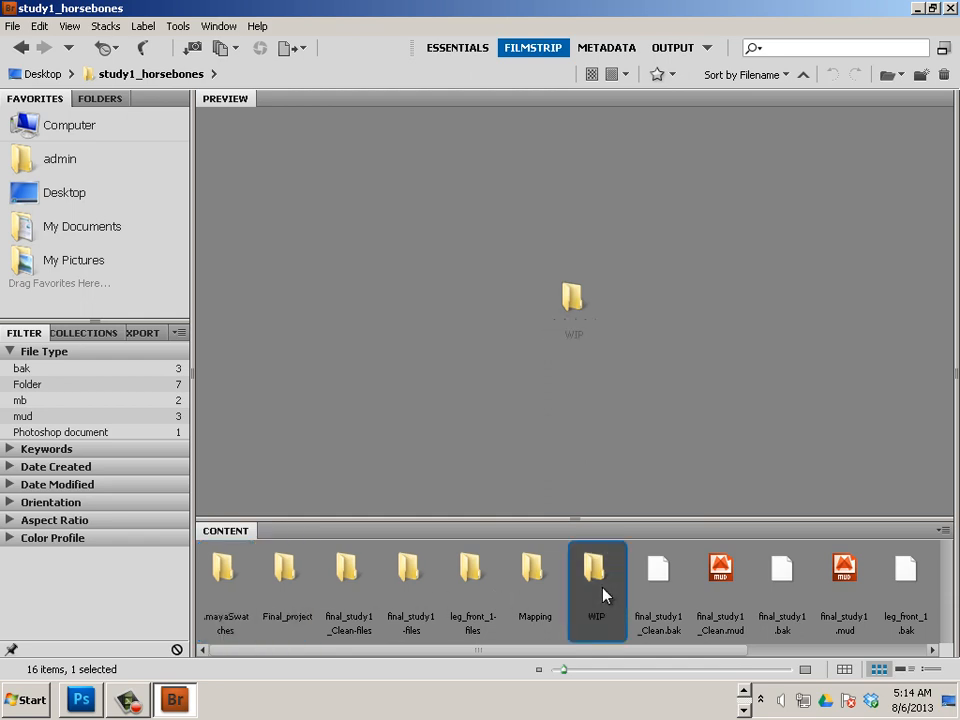
click(537, 588)
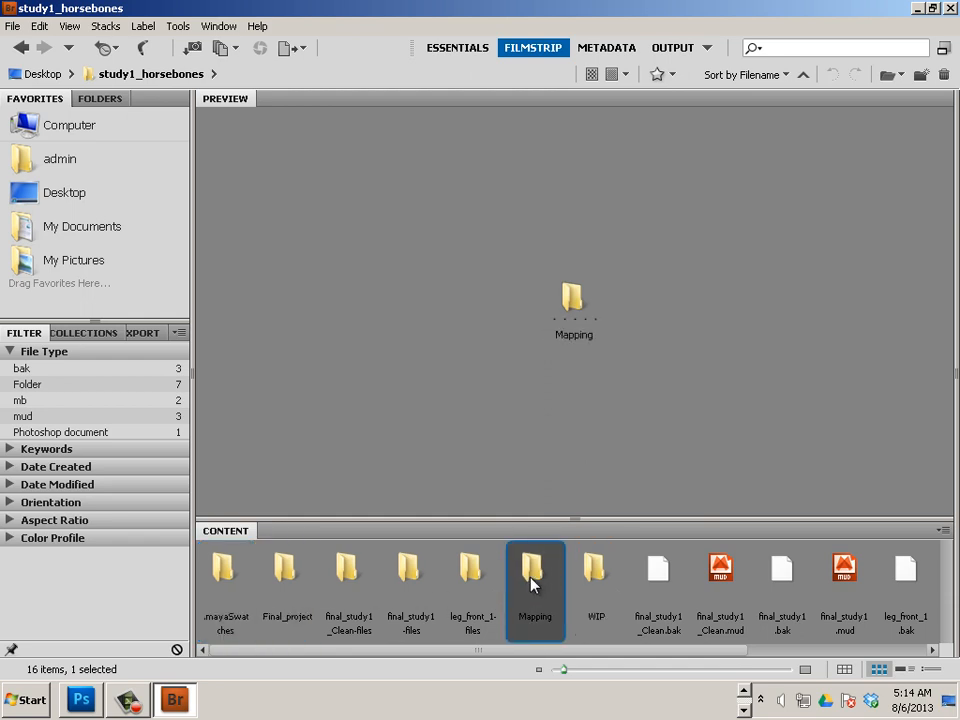